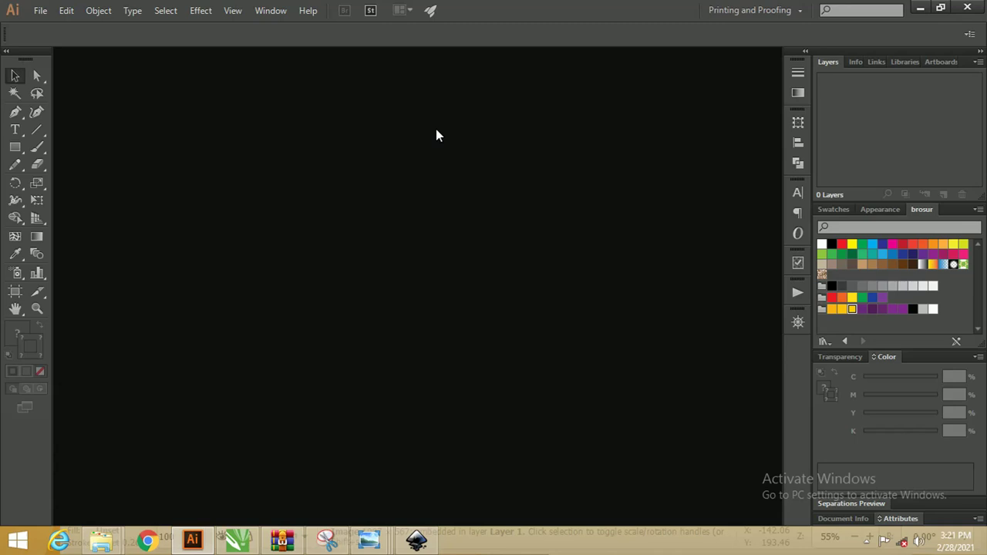
Create a new 30 cm × 10 cm landscape document, Untitled-6, with a blank artboard.
click(39, 13)
click(54, 28)
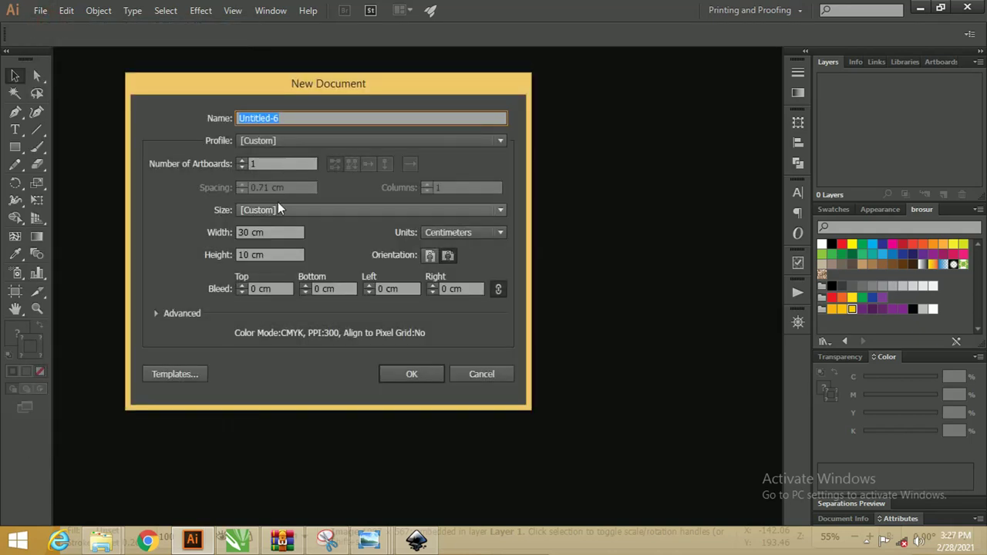
click(274, 232)
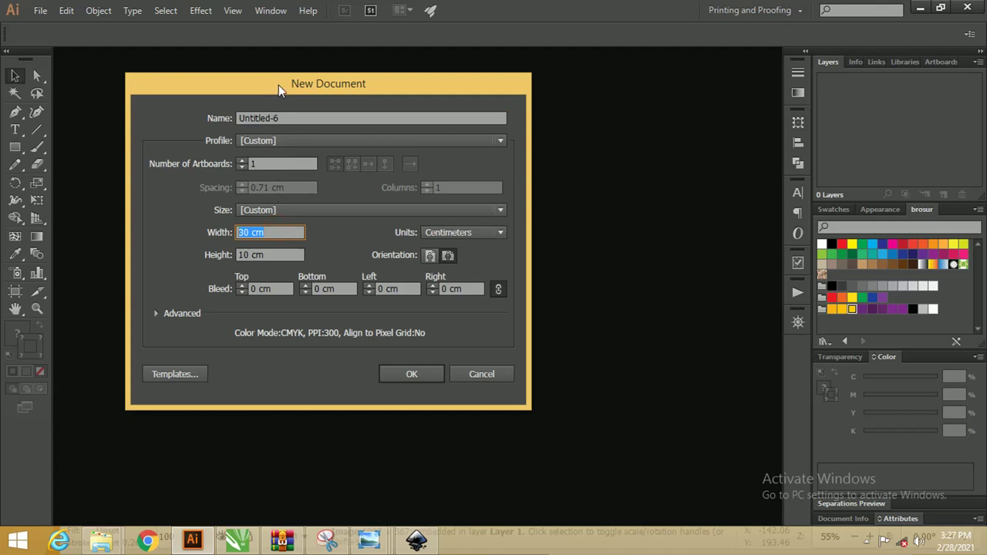
mouse_move(278, 85)
mouse_down()
mouse_move(266, 91)
mouse_move(283, 98)
mouse_up()
click(259, 261)
click(424, 263)
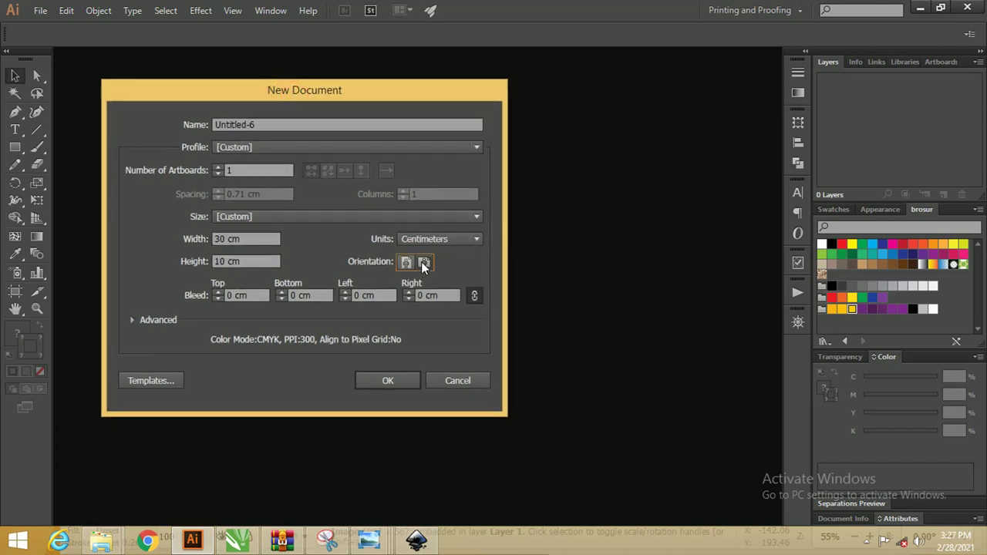
click(407, 381)
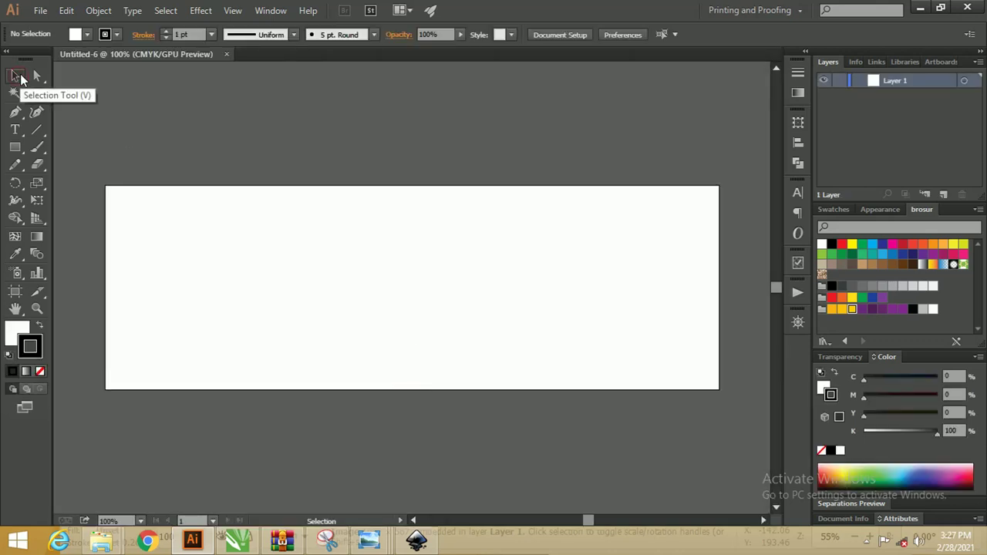
Draw a rectangle covering the whole artboard.
click(14, 147)
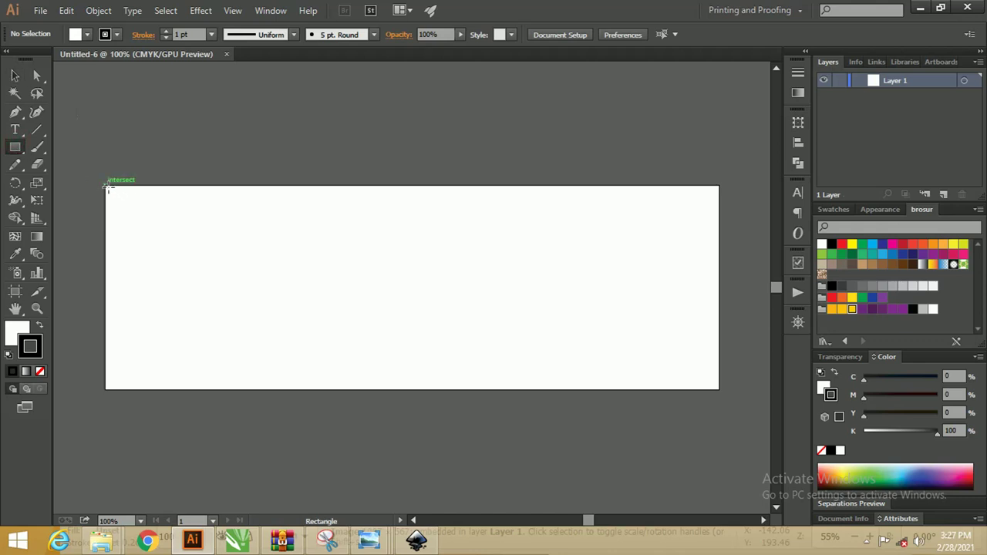
mouse_move(107, 187)
mouse_down()
mouse_move(640, 340)
mouse_move(719, 389)
mouse_up()
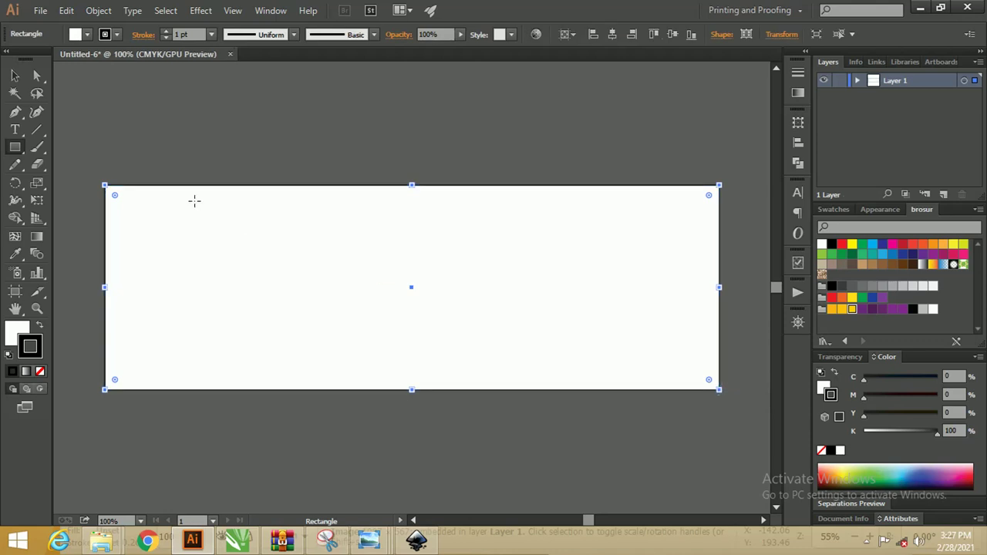
click(16, 76)
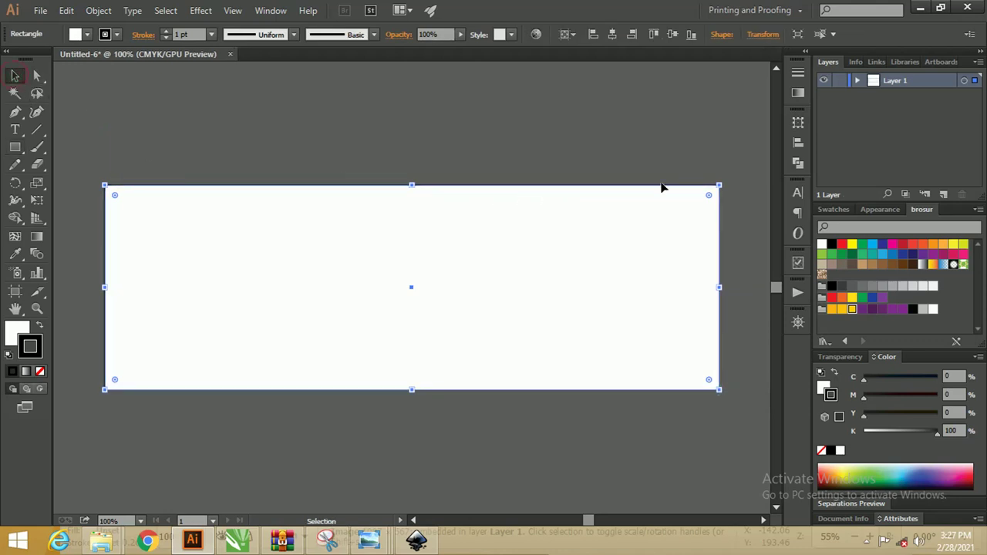
Duplicate the rectangle in the Layers panel so Layer 1 holds two stacked copies.
click(858, 80)
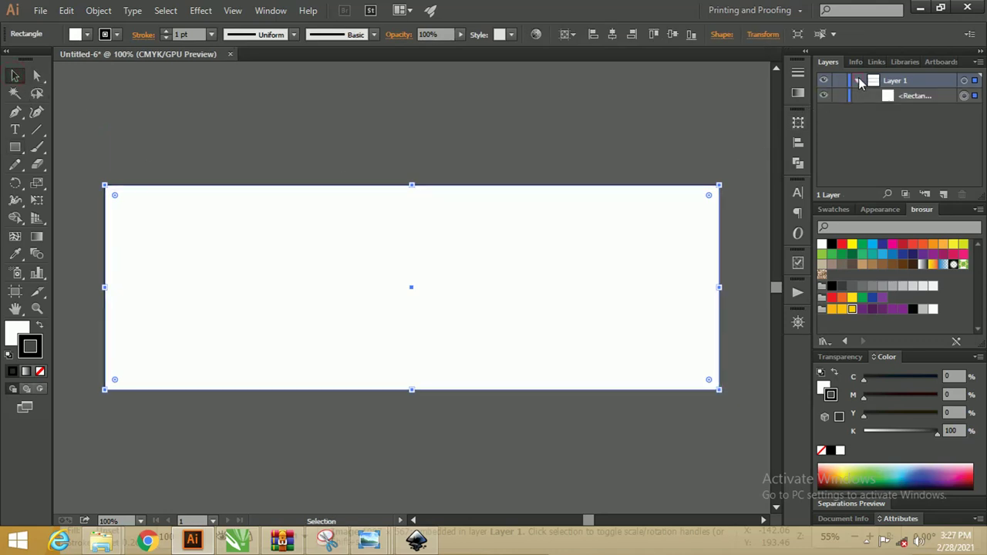
click(926, 97)
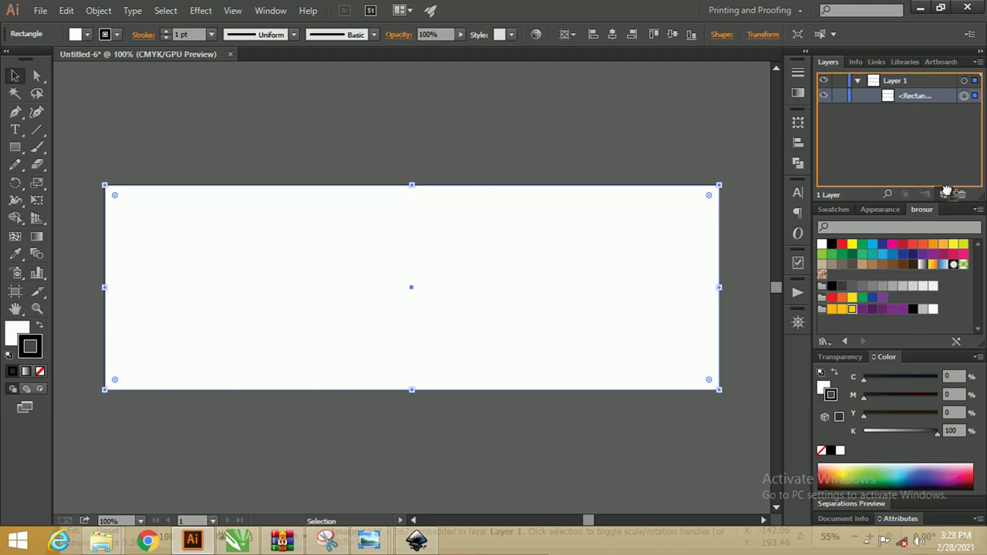
drag(946, 191, 944, 193)
click(836, 96)
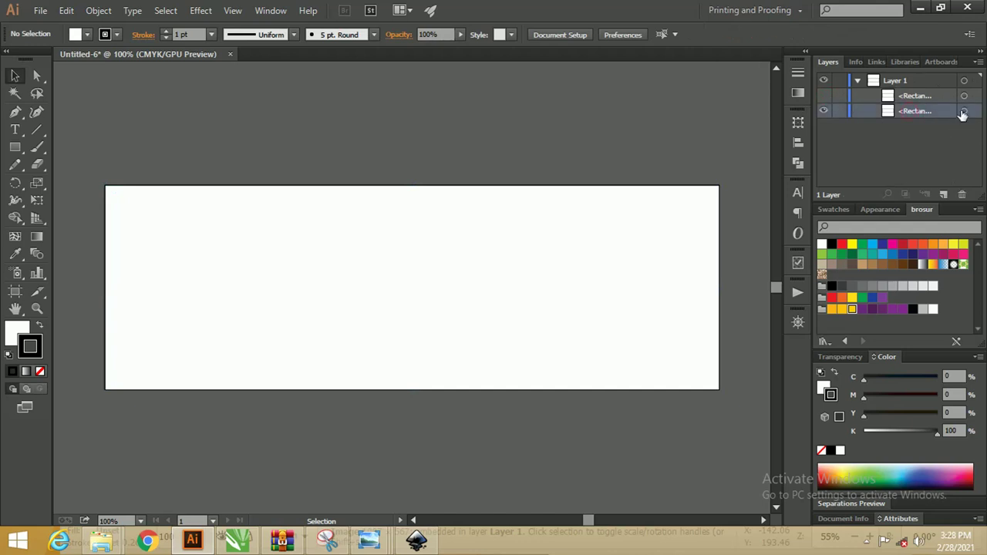
click(965, 111)
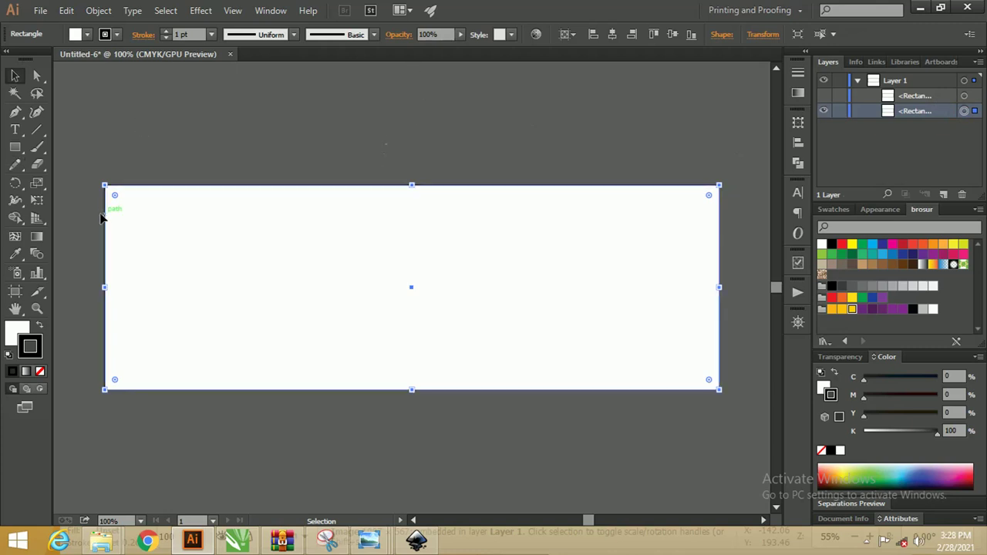
Zoom out to the whole banner and set the top rectangle's stroke to None.
key(z)
drag(337, 200, 311, 201)
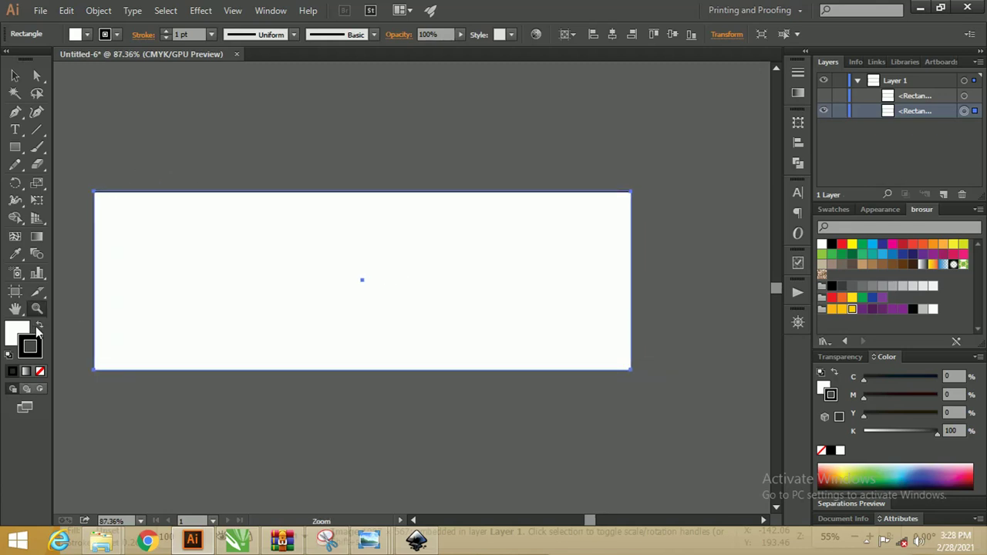
click(40, 371)
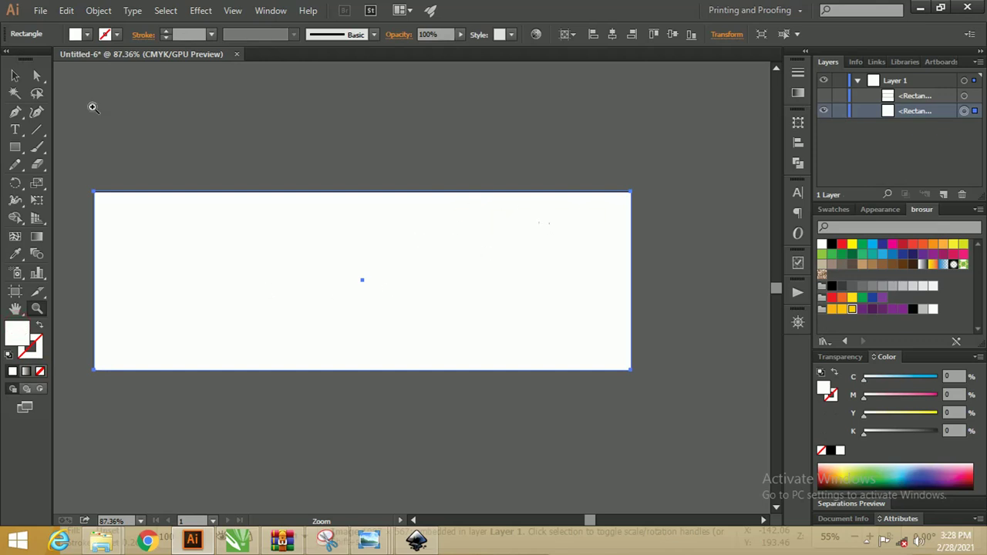
click(17, 78)
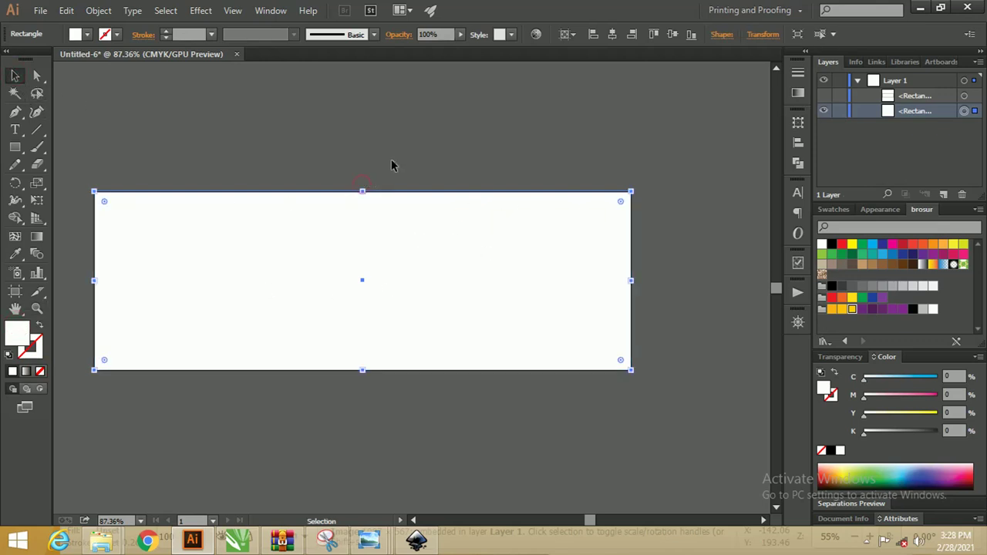
click(341, 150)
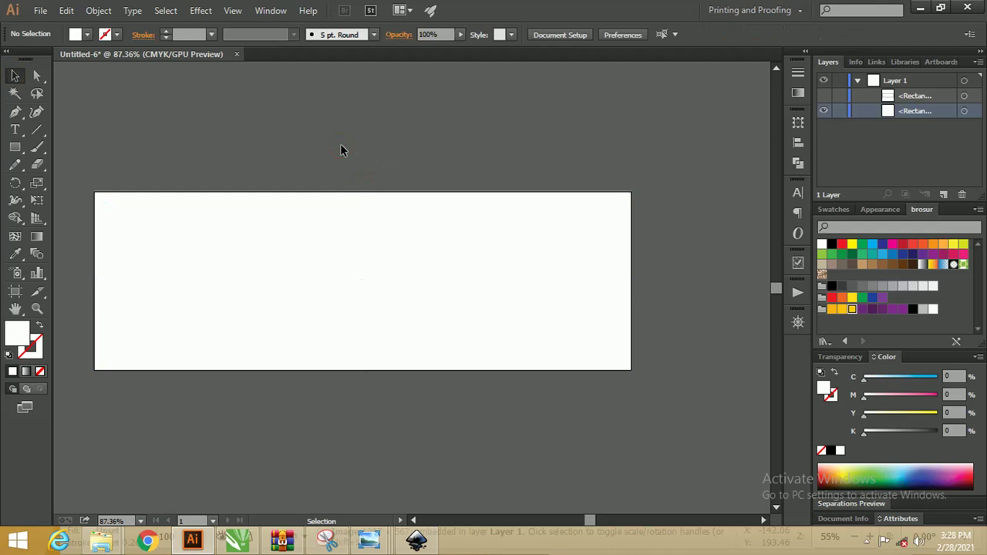
Draw a circle over the banner's upper right with the Ellipse tool.
click(17, 148)
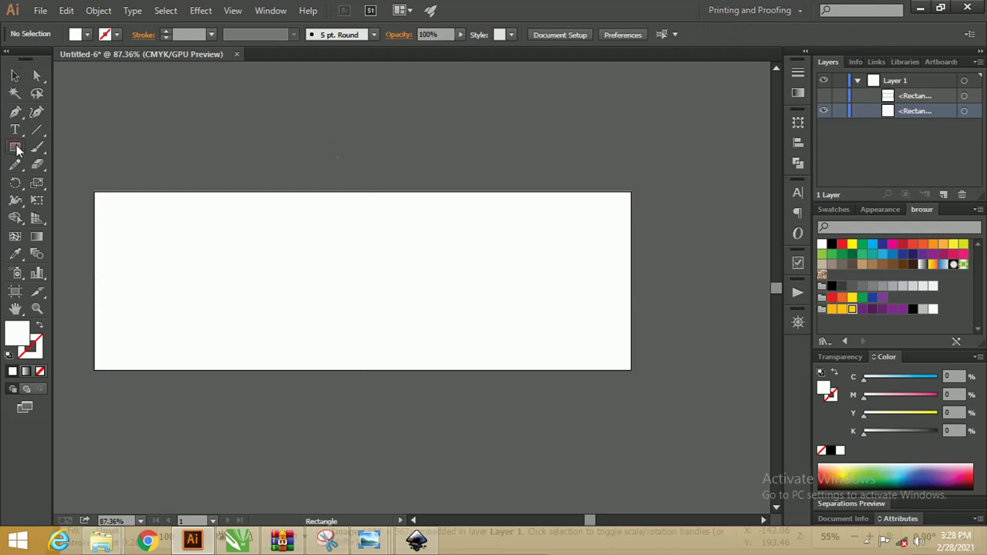
drag(18, 150, 69, 180)
drag(414, 164, 473, 209)
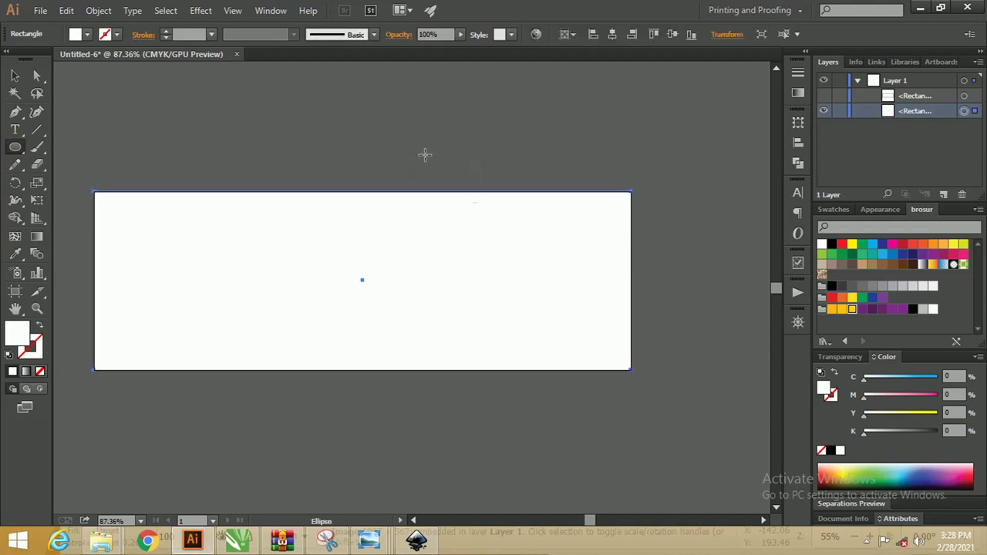
mouse_move(416, 153)
mouse_down()
mouse_move(514, 239)
mouse_move(551, 297)
mouse_up()
click(14, 75)
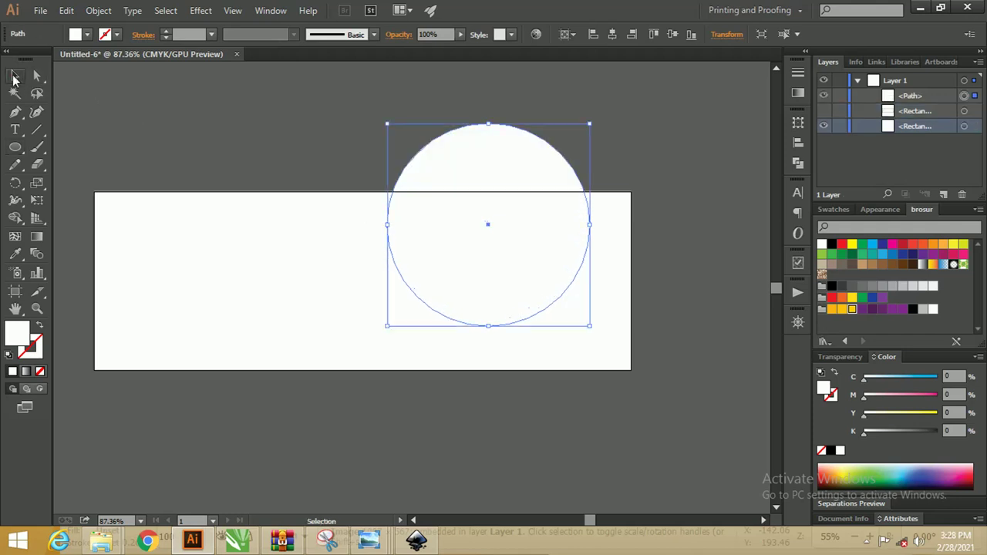
Give the circle a black outline with no fill, shrink it to about 10 cm, and straddle the top edge.
key(d)
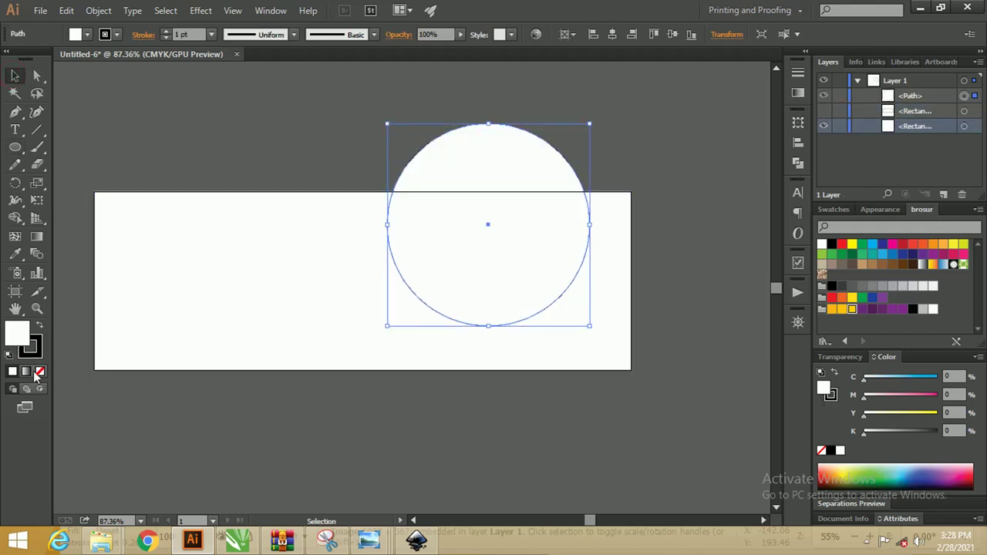
click(41, 372)
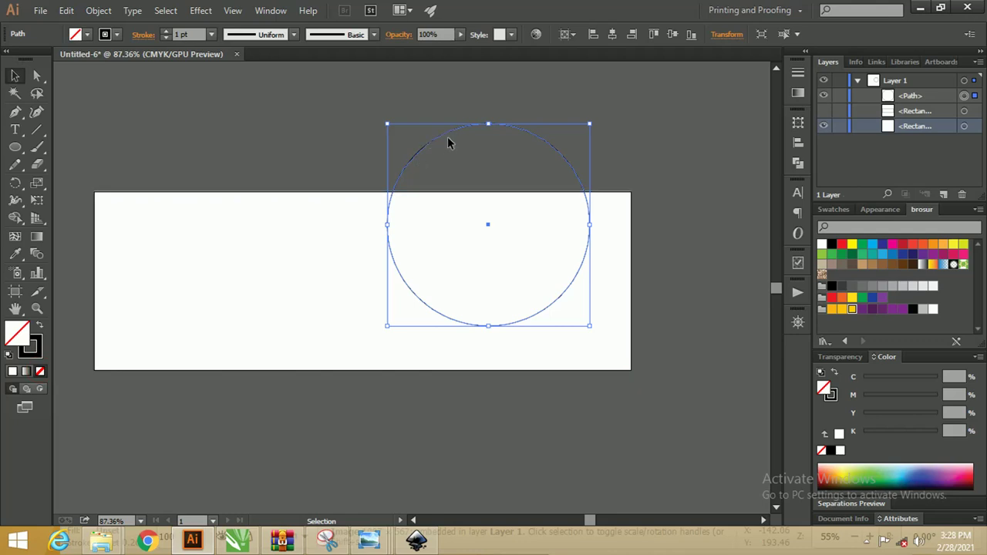
drag(447, 136, 453, 140)
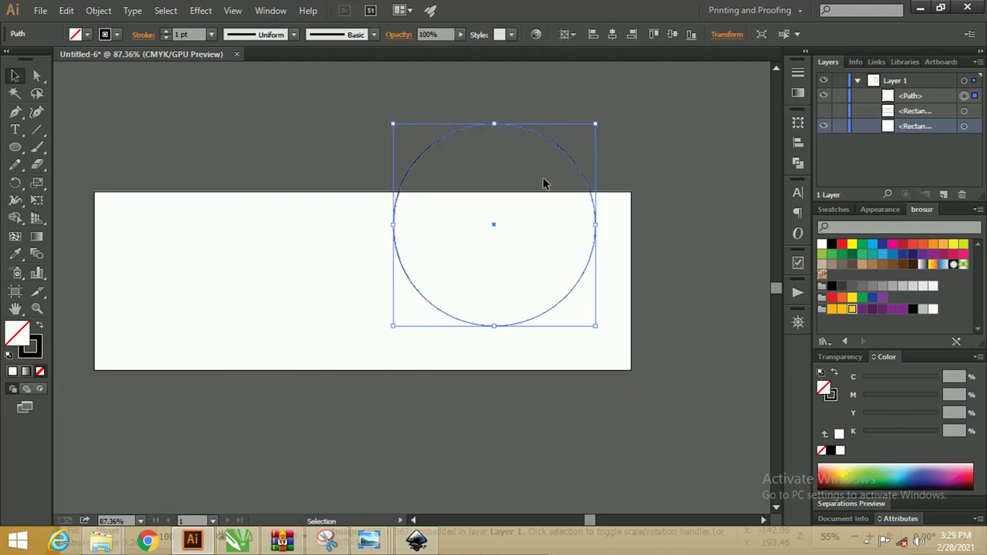
mouse_move(595, 124)
mouse_down()
mouse_move(562, 161)
mouse_move(516, 188)
mouse_up()
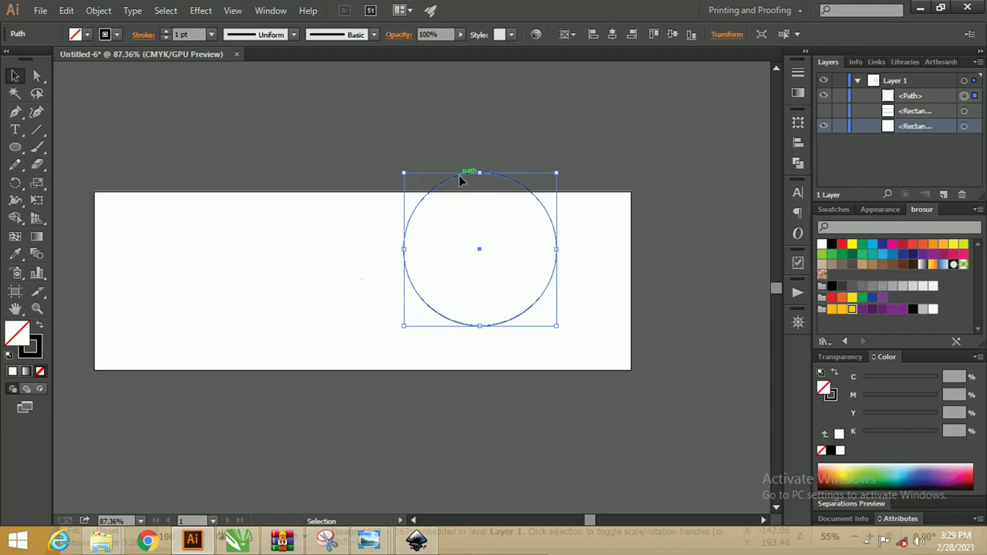
drag(465, 176, 452, 183)
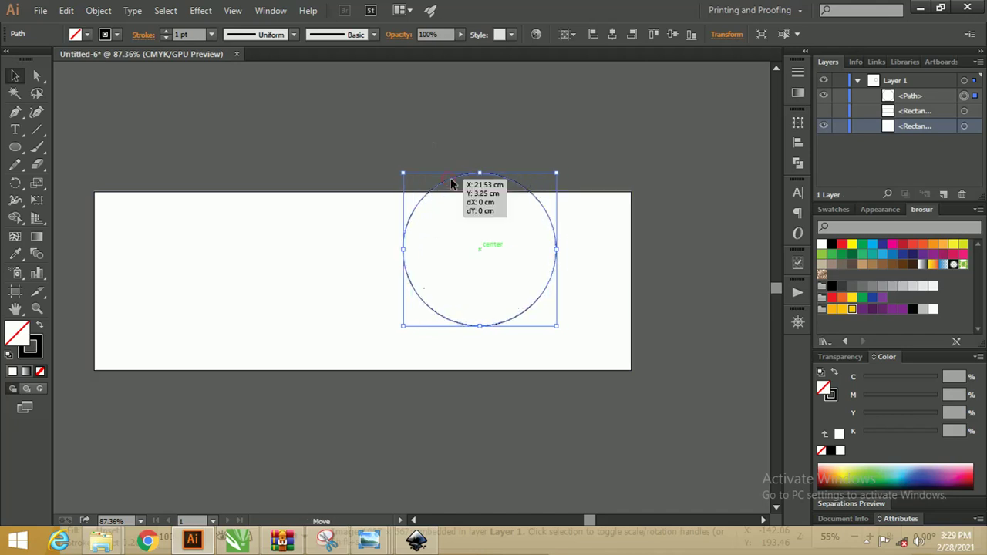
click(463, 85)
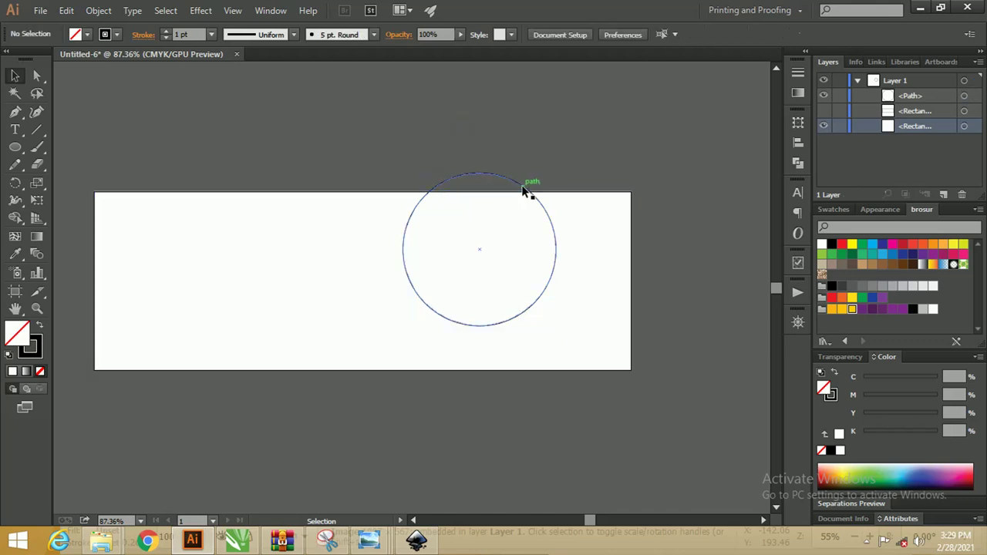
click(521, 187)
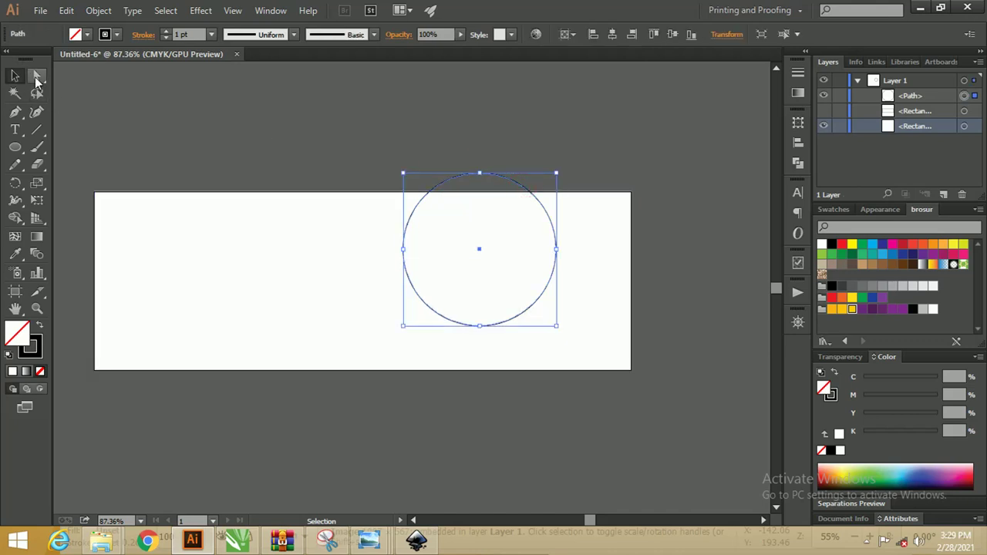
Cut the circle's path at its right anchor and isolate the path for editing.
click(36, 77)
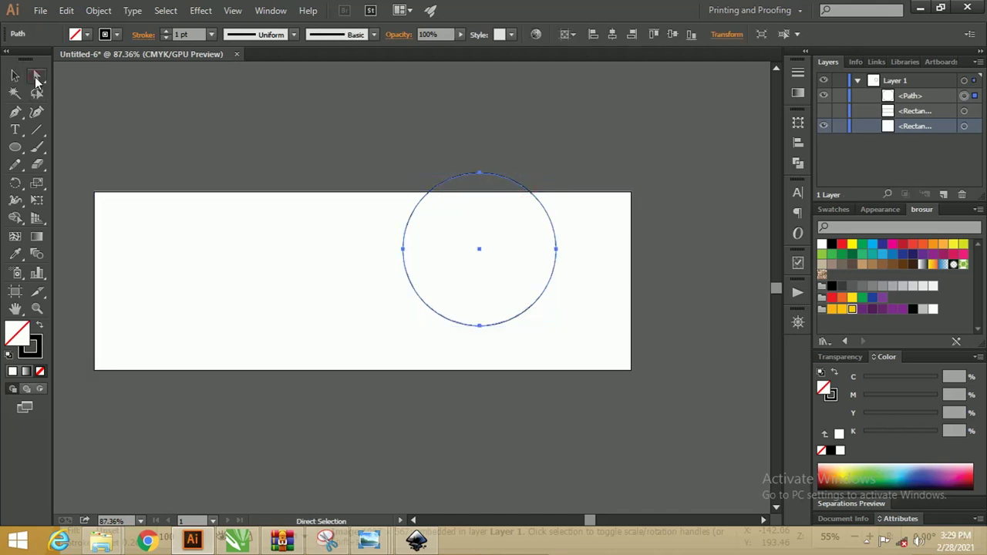
click(554, 250)
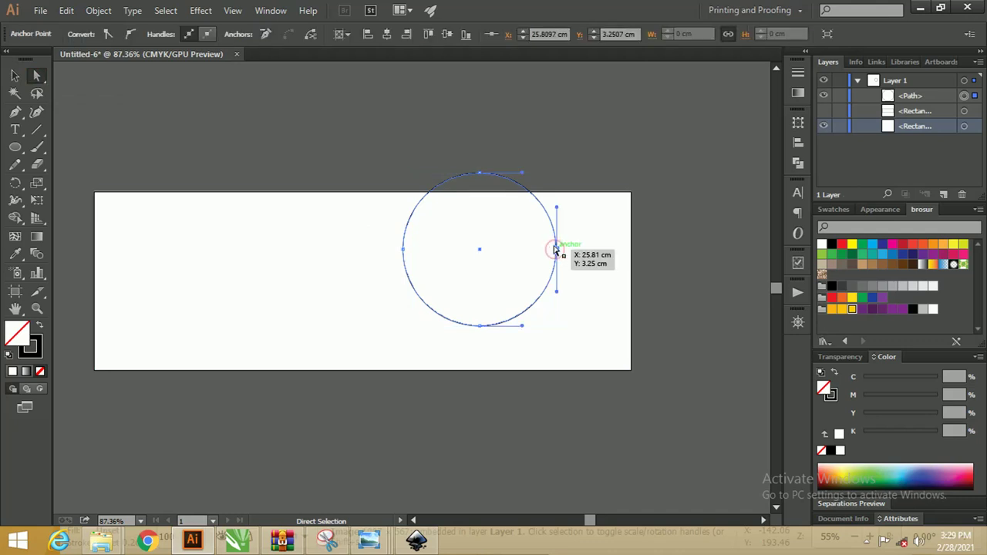
click(313, 37)
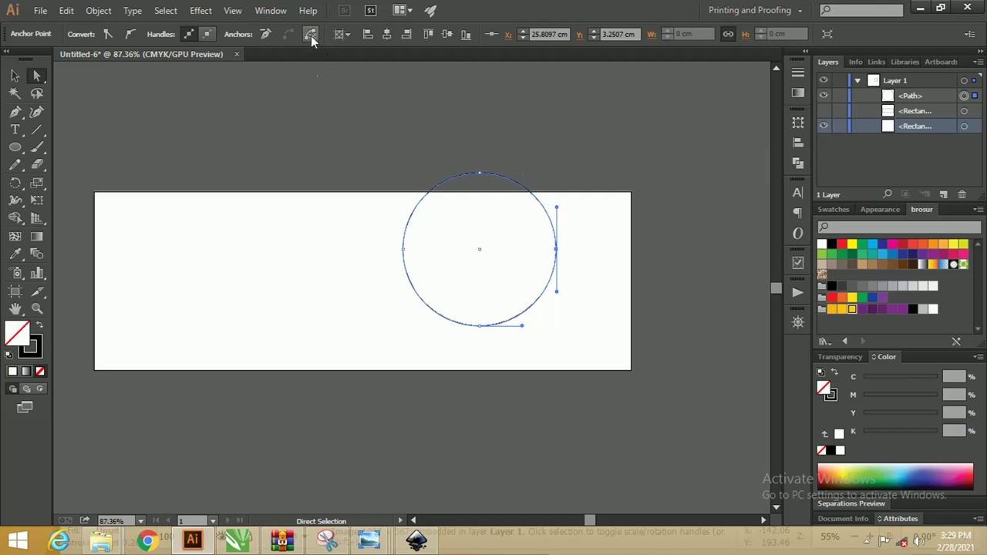
click(584, 185)
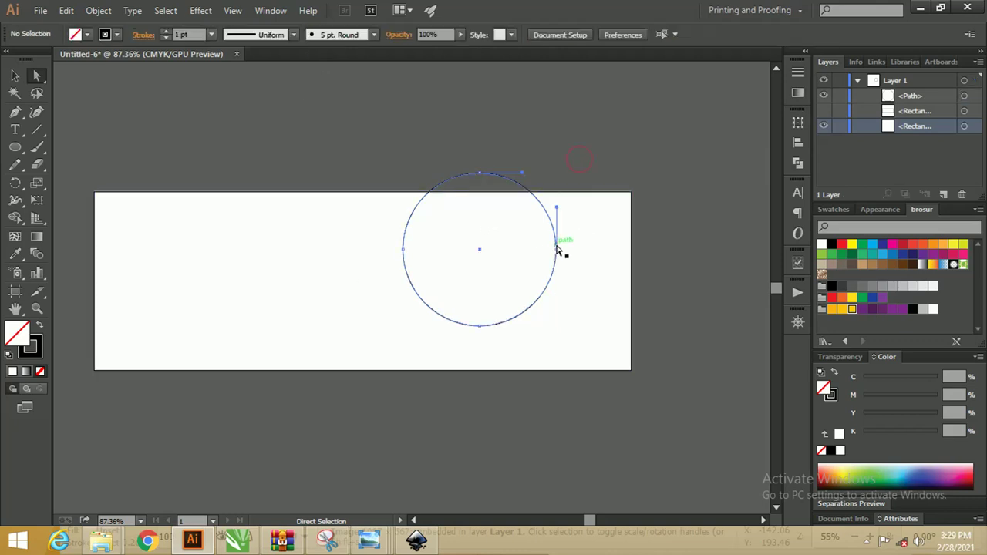
right_click(557, 245)
click(594, 312)
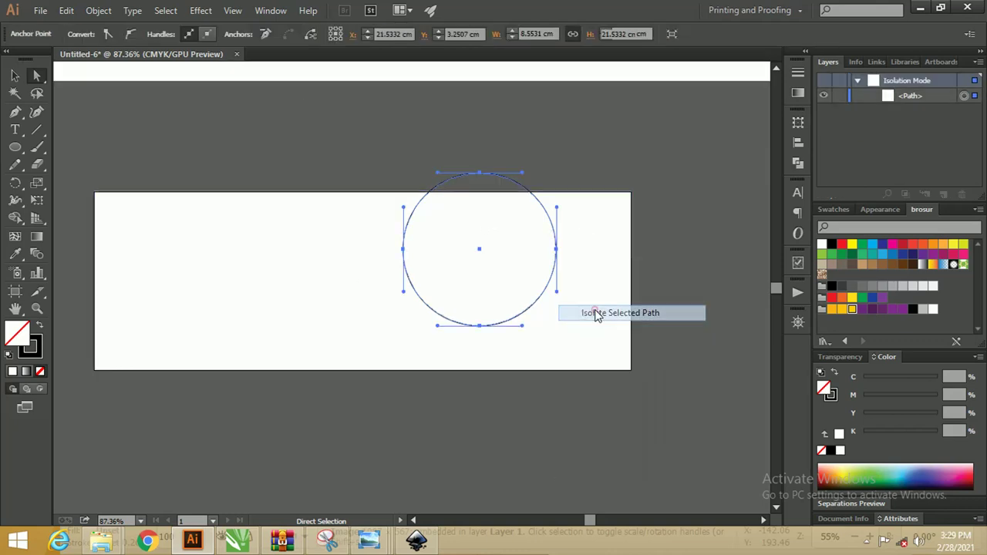
Zoom in on the right anchor and pull the split ends apart.
click(555, 251)
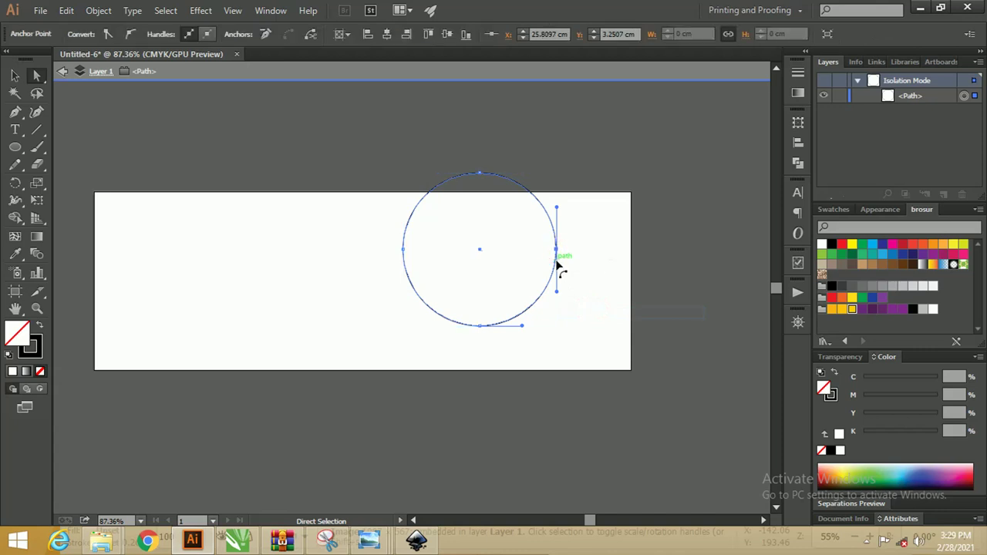
key(z)
mouse_move(528, 227)
mouse_down()
mouse_move(638, 336)
mouse_move(463, 229)
mouse_up()
click(459, 224)
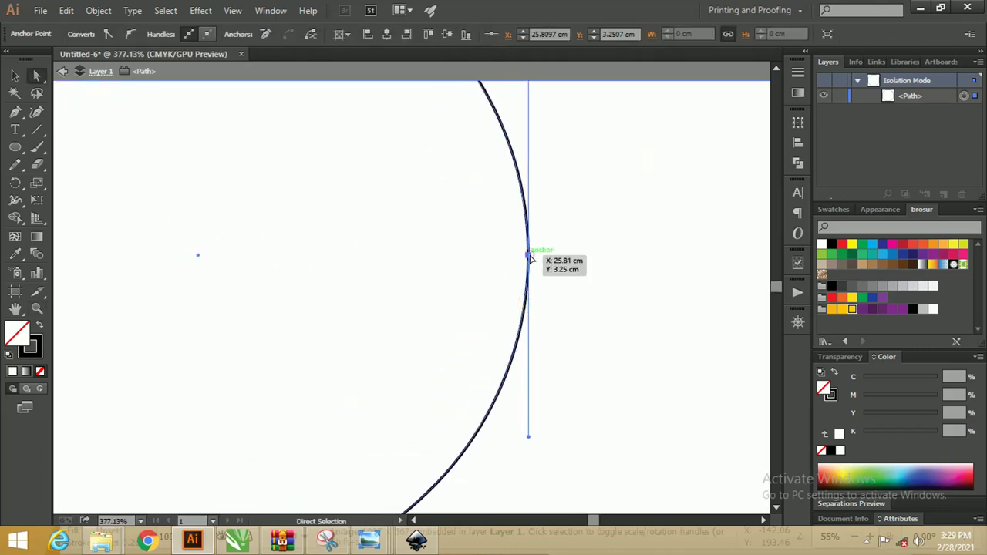
drag(529, 254, 546, 252)
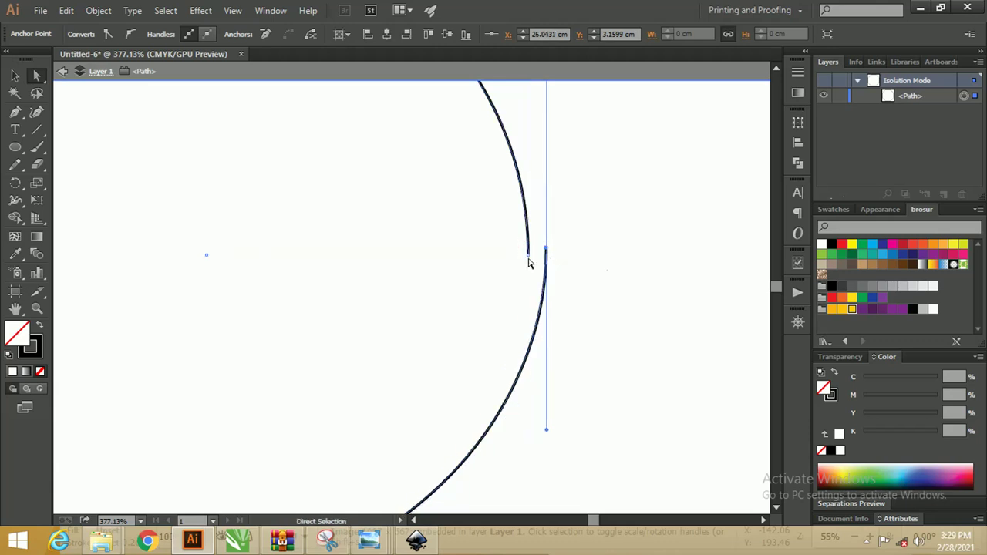
key(ctrl+minus)
key(ctrl+minus)
key(ctrl+minus)
mouse_move(517, 262)
mouse_down()
mouse_move(480, 256)
mouse_move(580, 353)
mouse_up()
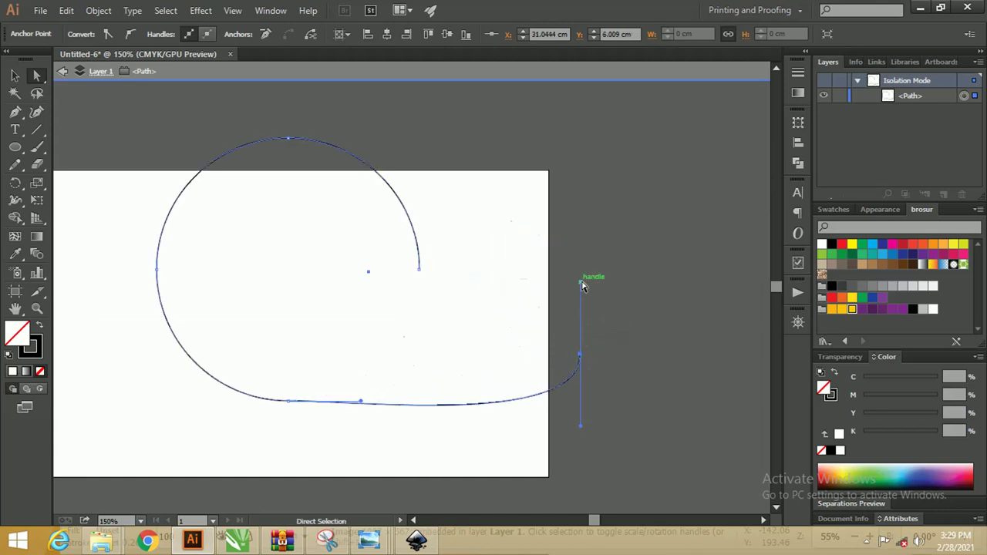
Drag the lower end into a rightward tail and stretch the upper arm into a long sweep.
drag(582, 281, 657, 414)
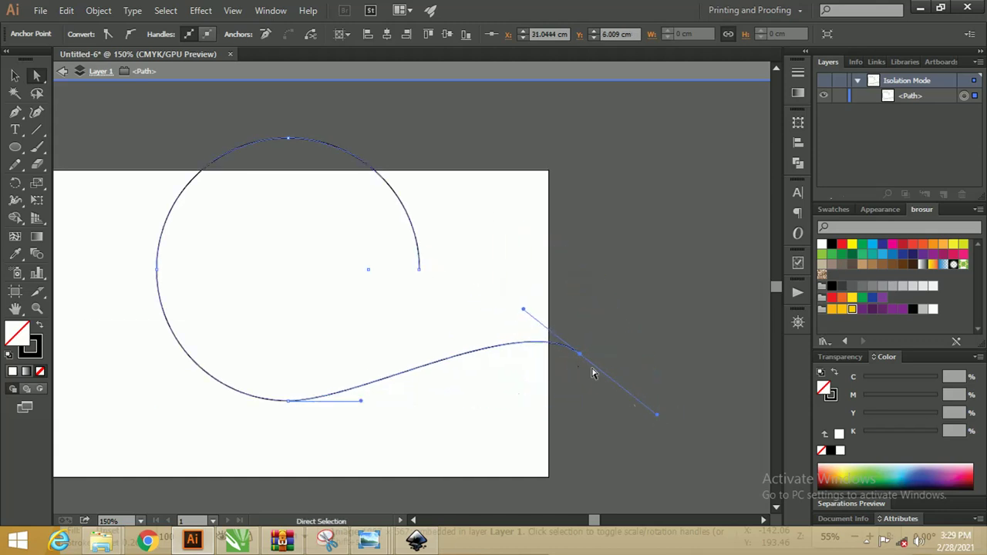
drag(580, 357, 579, 382)
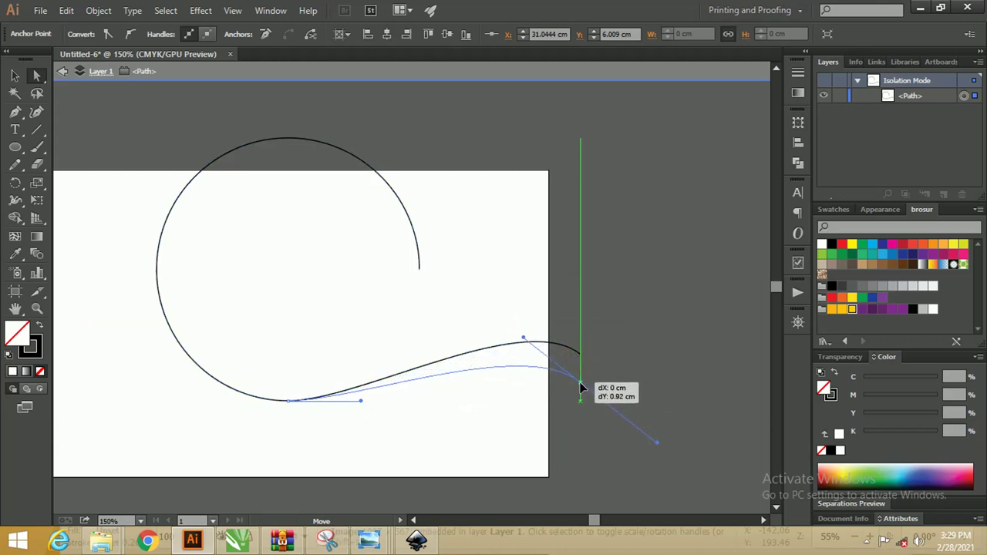
drag(524, 338, 524, 320)
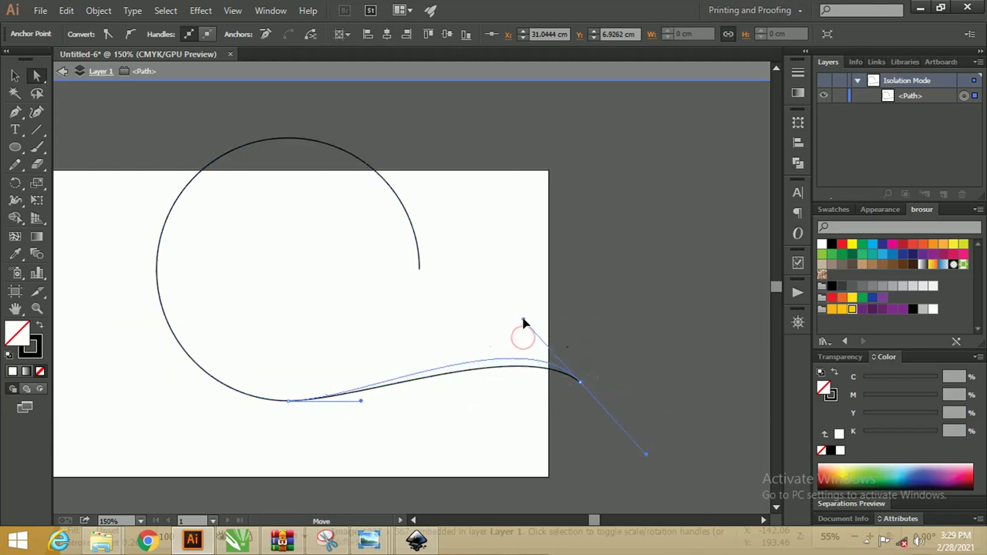
mouse_move(419, 269)
mouse_down()
mouse_move(430, 273)
mouse_move(529, 155)
mouse_up()
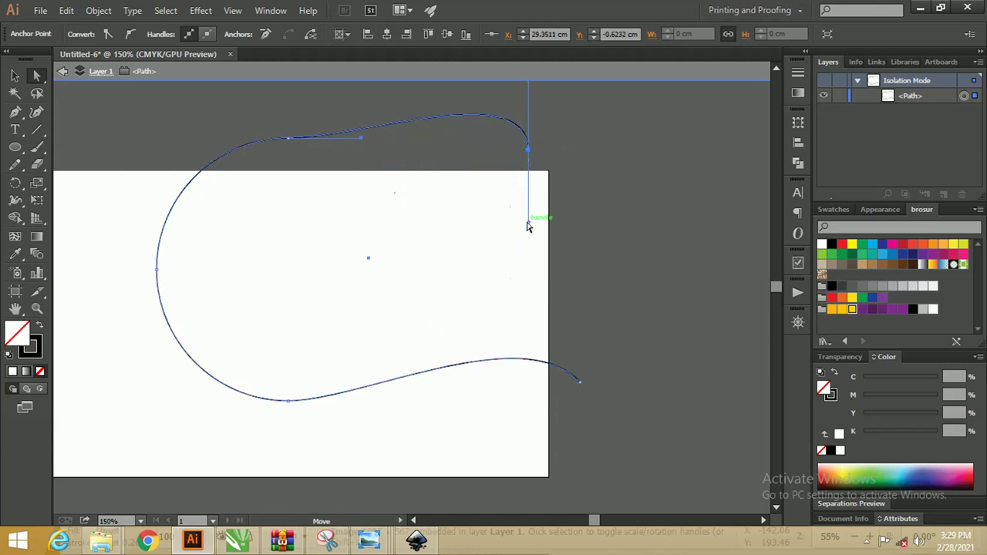
drag(529, 223, 605, 145)
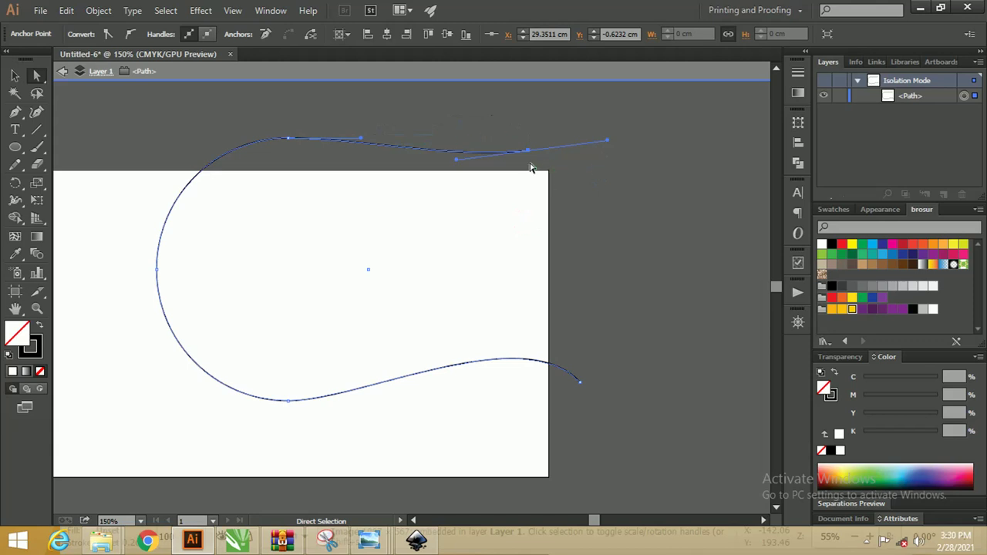
Fine-tune the tail's end point and curvature so it curves down at the right.
drag(477, 165, 517, 170)
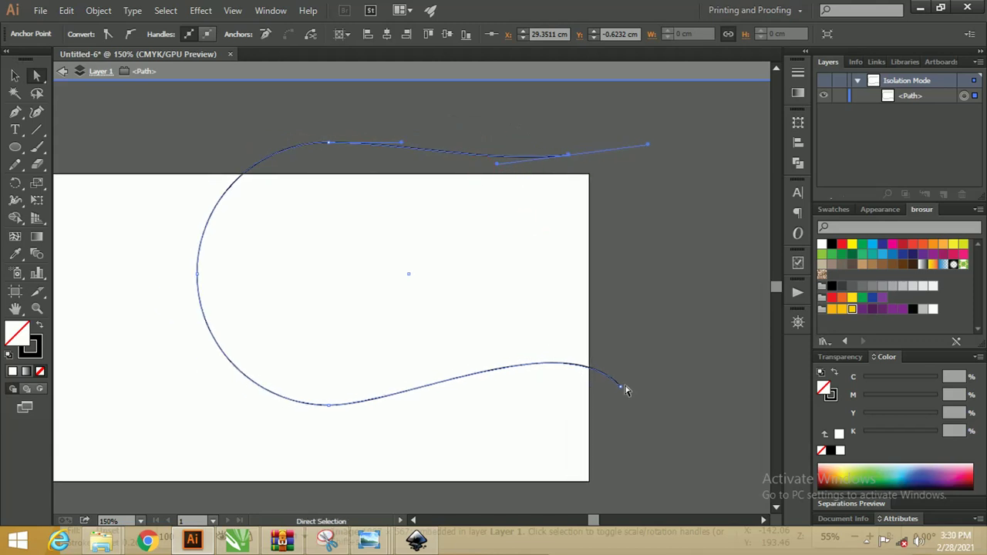
drag(623, 387, 686, 458)
drag(621, 386, 640, 386)
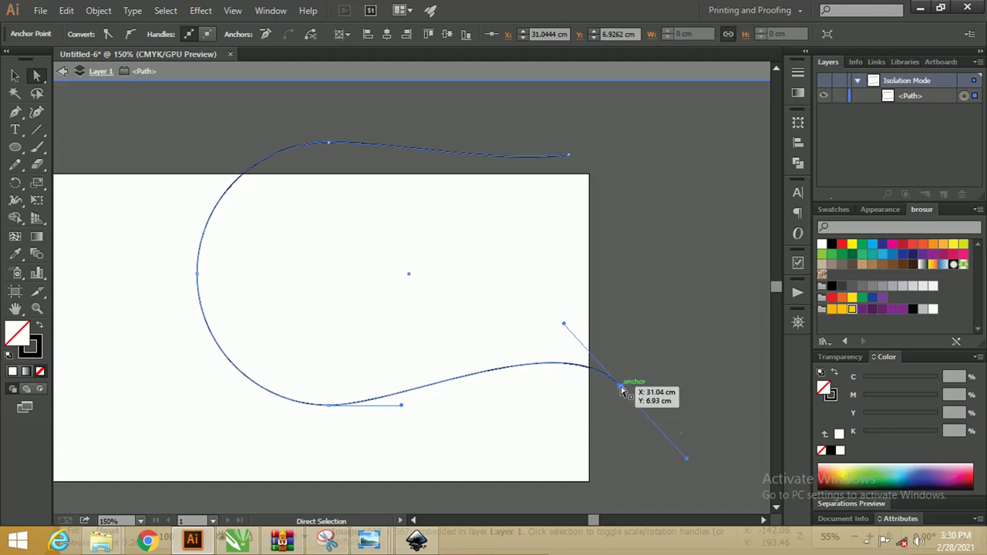
drag(584, 325, 574, 327)
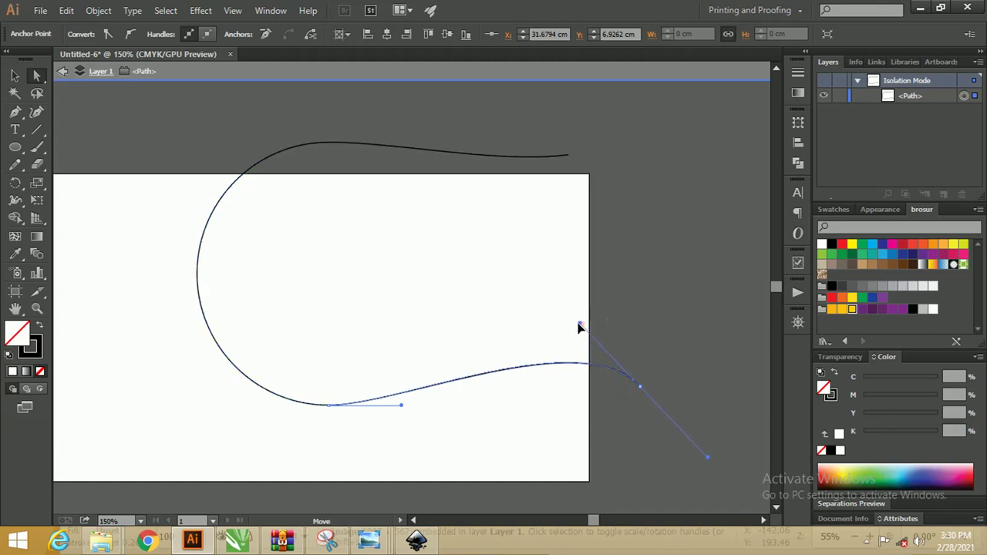
drag(642, 388, 644, 372)
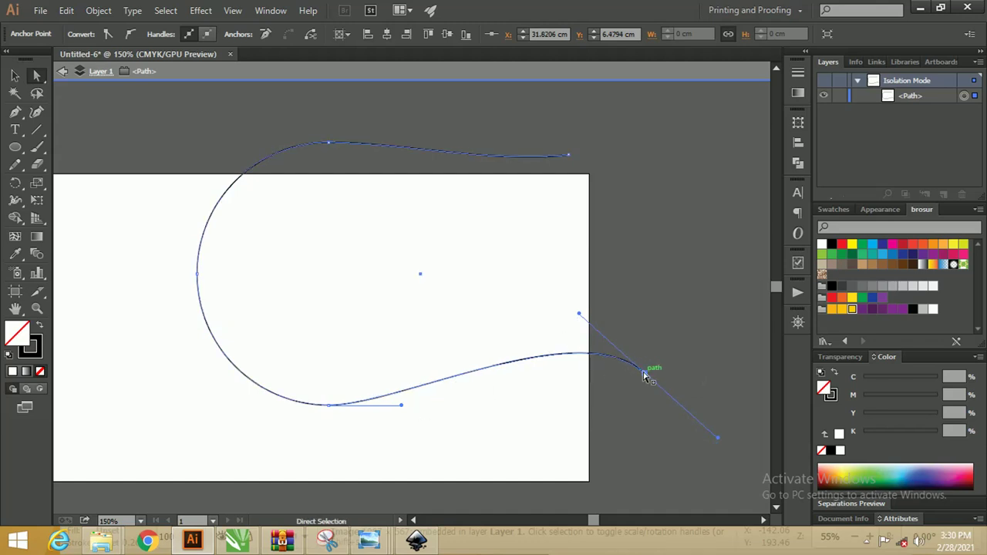
drag(644, 374, 633, 399)
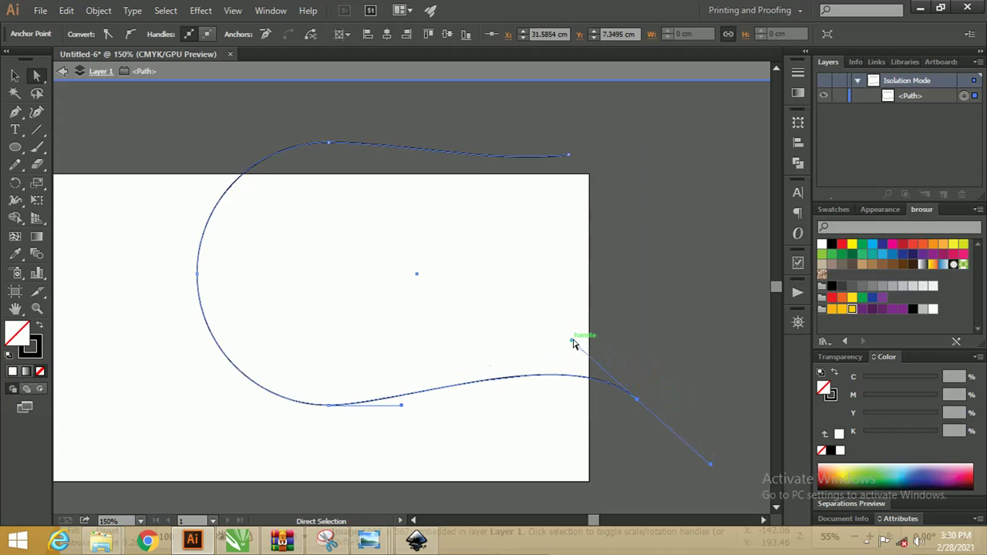
drag(573, 341, 593, 303)
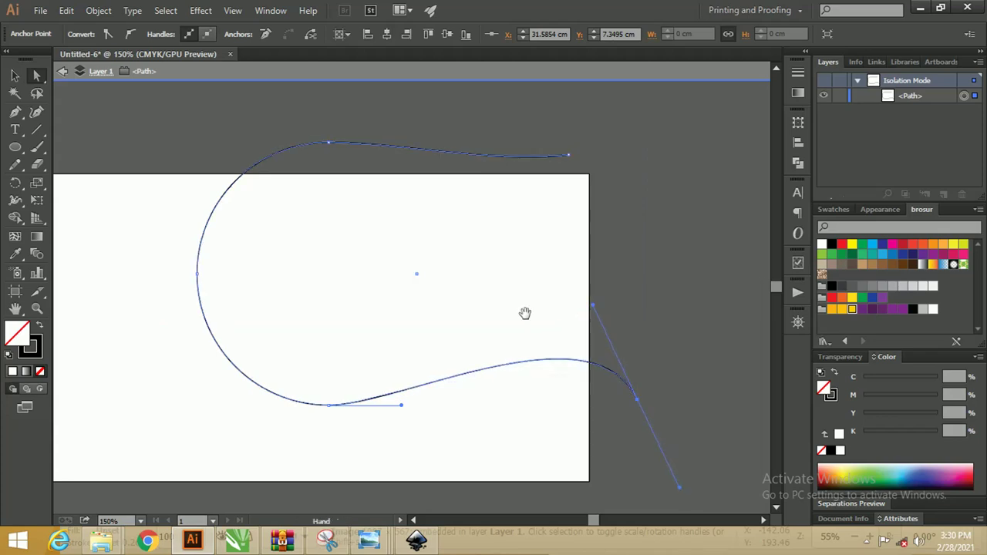
drag(497, 287, 528, 317)
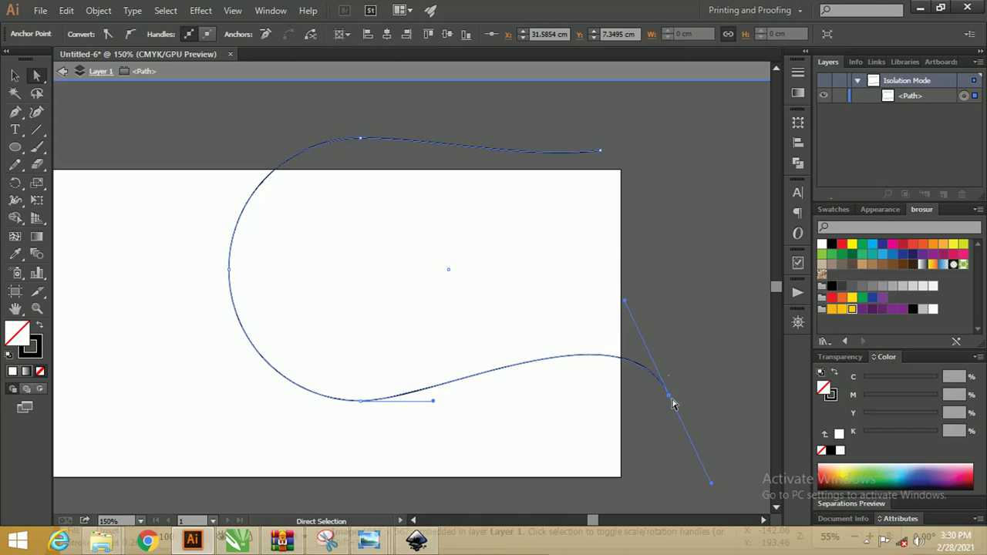
Drop the wave's tail toward the bottom-right corner and move the whole wave about 0.11 cm lower.
drag(668, 395, 649, 451)
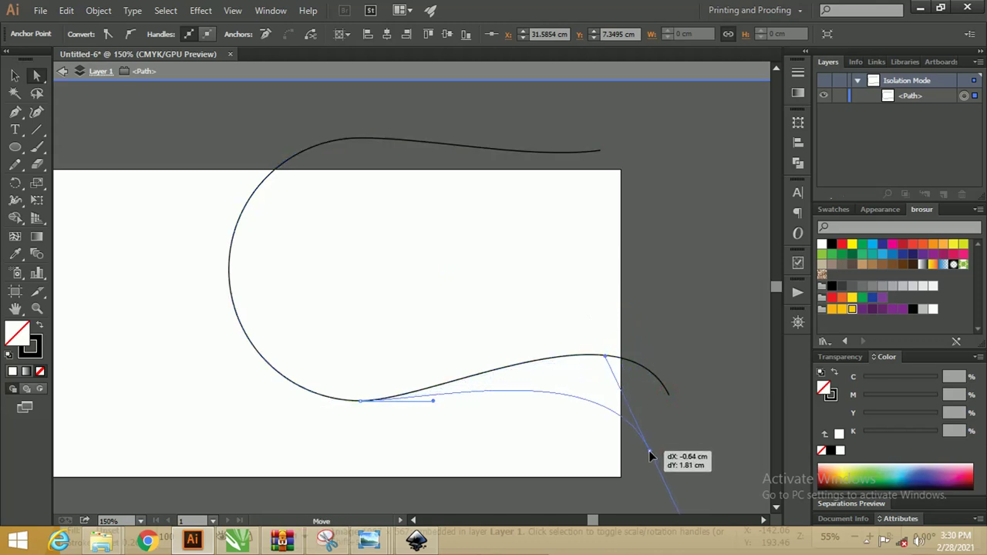
drag(606, 357, 622, 310)
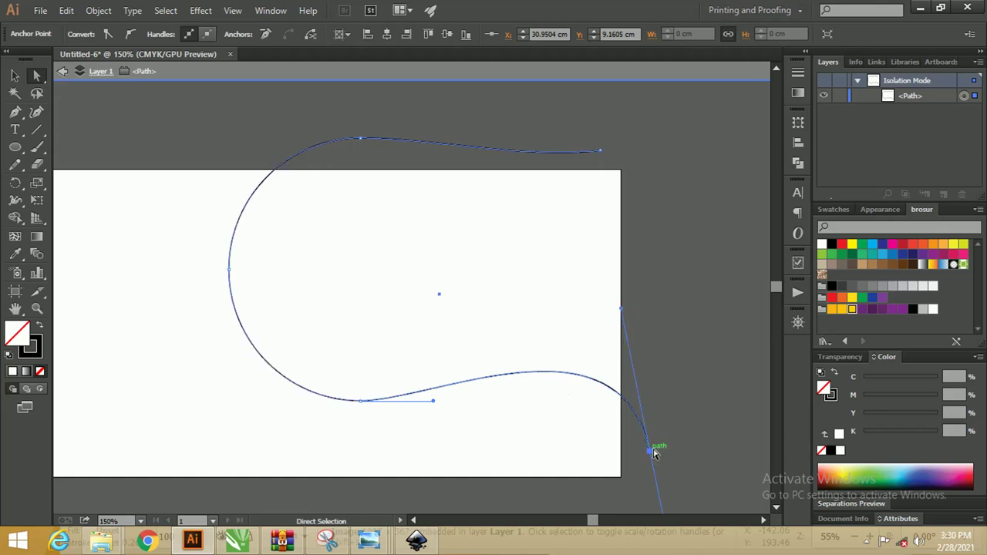
drag(647, 449, 647, 457)
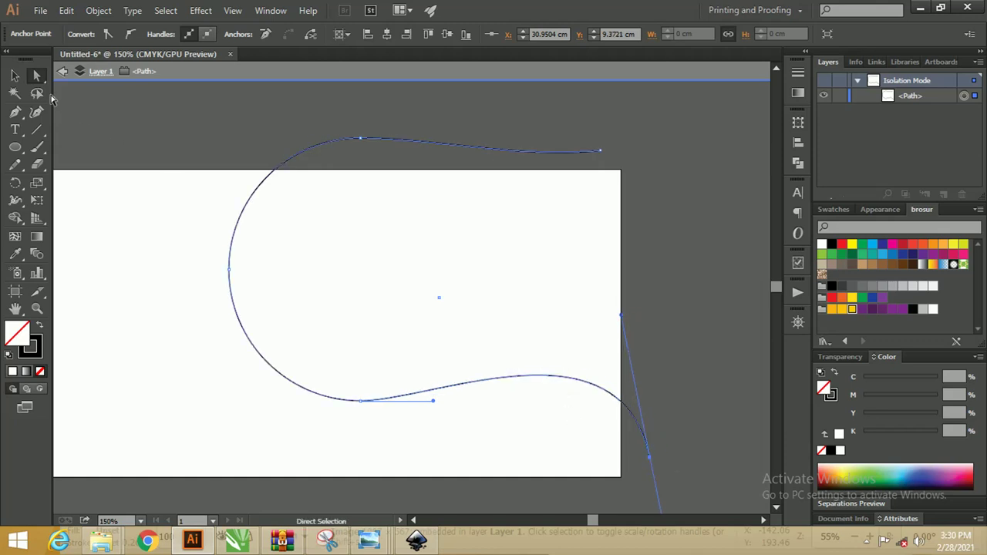
click(14, 75)
drag(285, 163, 285, 172)
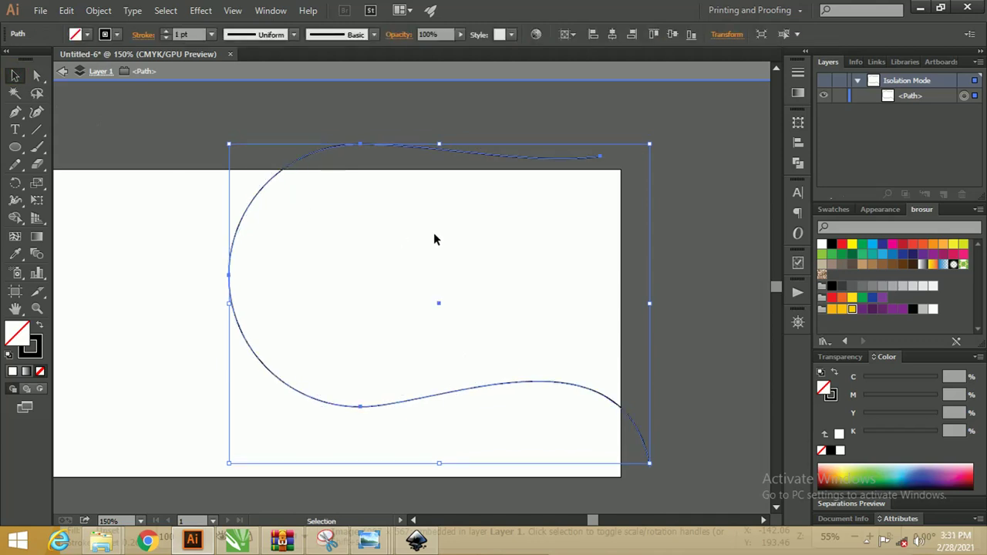
key(r)
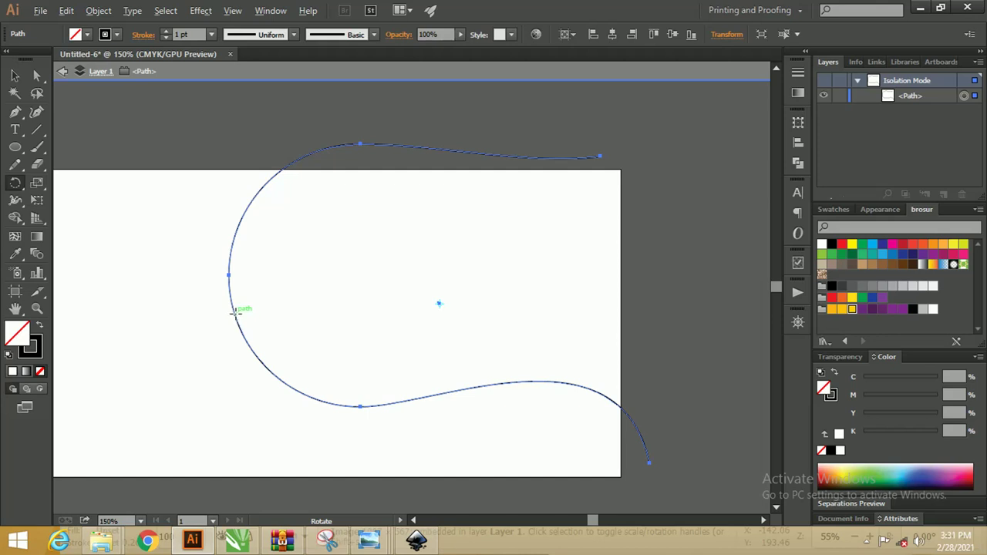
Make a copy of the wave rotated -25.48° about its left edge and tilt it beside the original.
alt+click(236, 312)
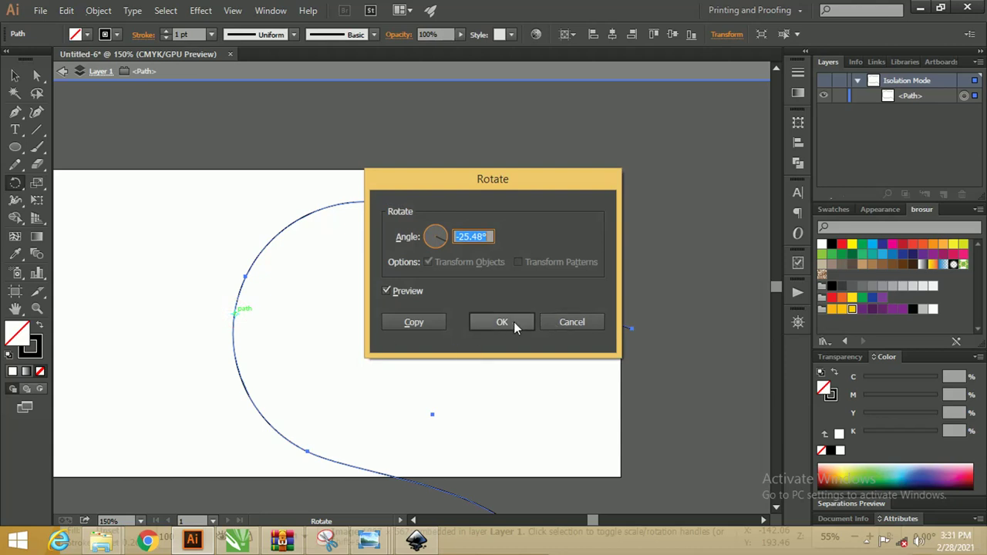
click(414, 323)
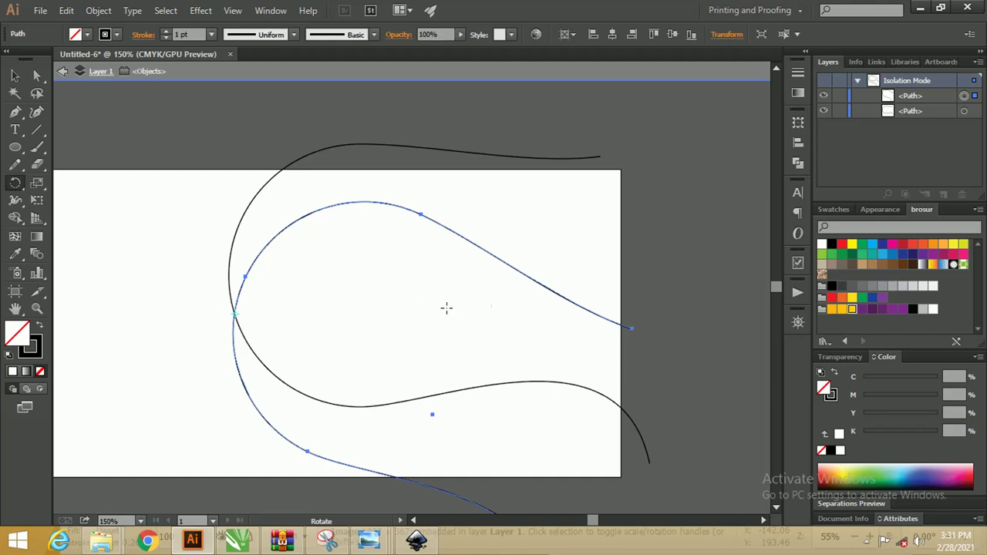
drag(581, 323, 530, 156)
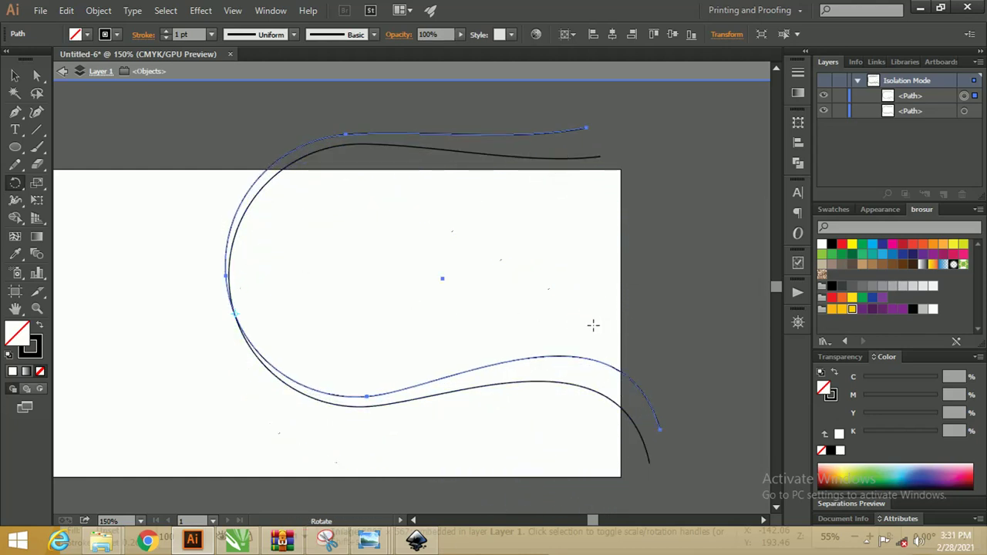
drag(593, 324, 576, 303)
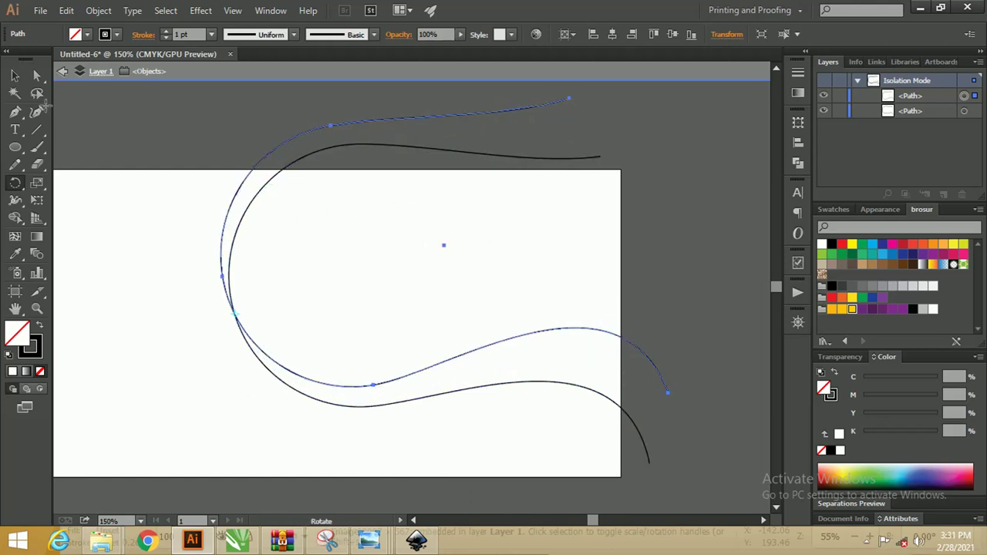
click(36, 75)
click(126, 105)
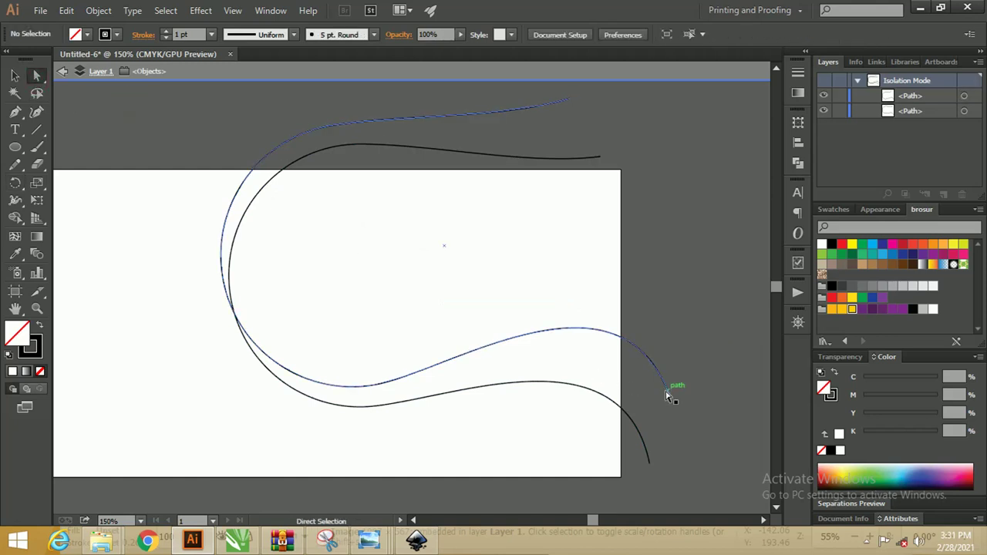
Adjust the copy's tail anchor and handles so it runs just inside the first wave line.
drag(668, 394, 680, 369)
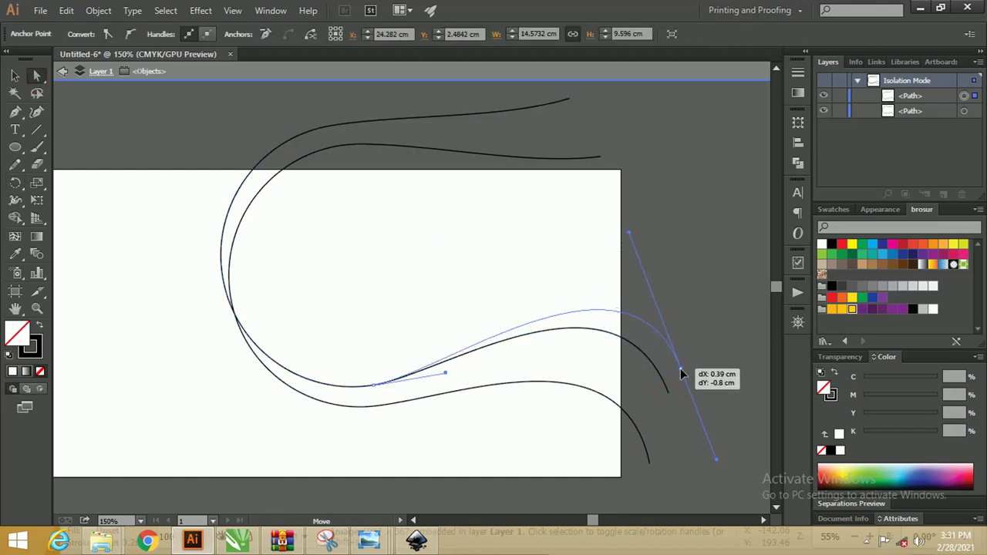
drag(630, 231, 614, 277)
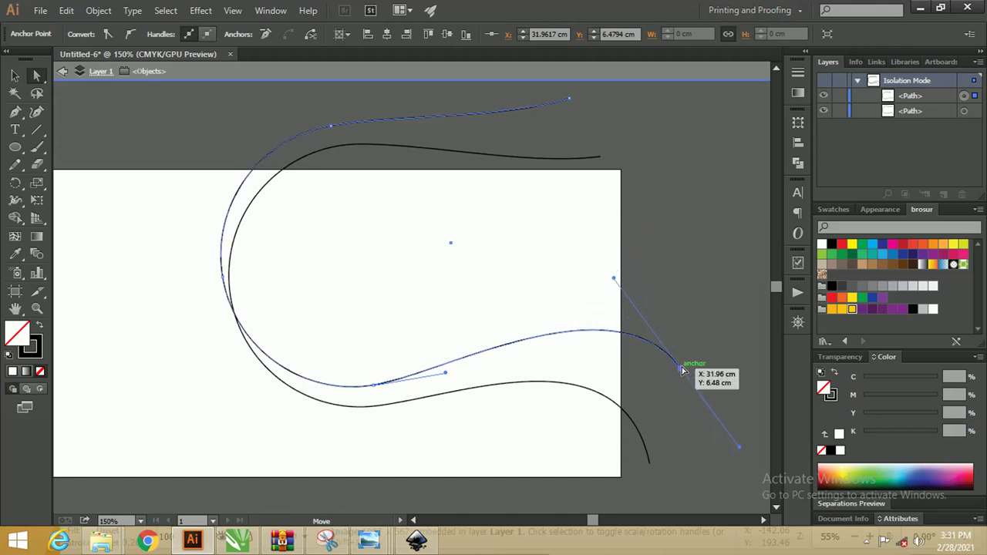
drag(682, 371, 683, 347)
drag(617, 259, 604, 288)
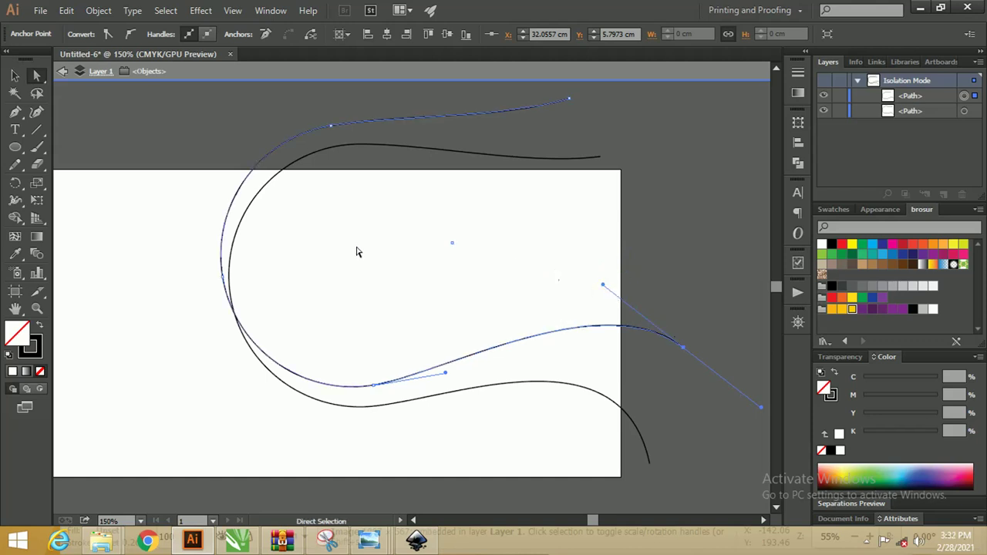
click(15, 76)
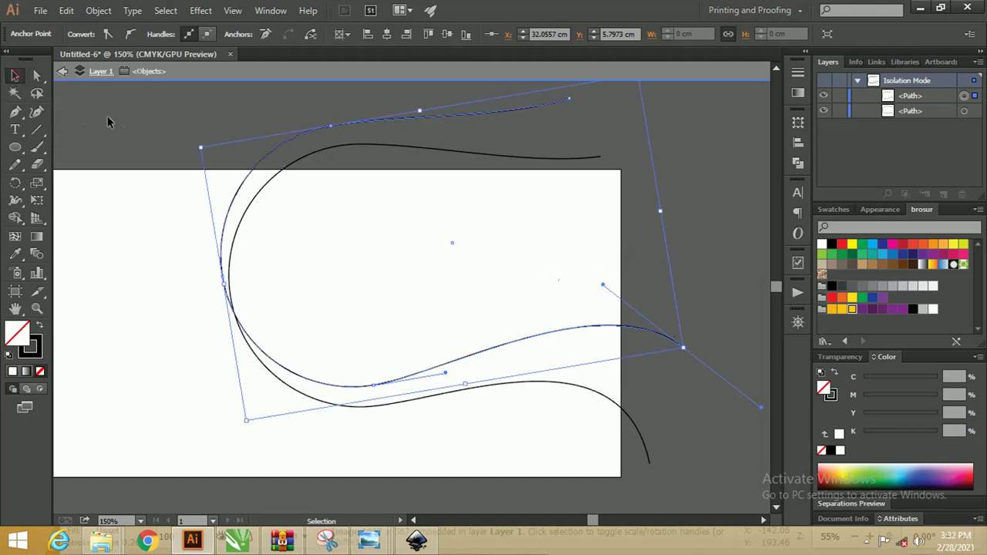
click(123, 117)
click(480, 386)
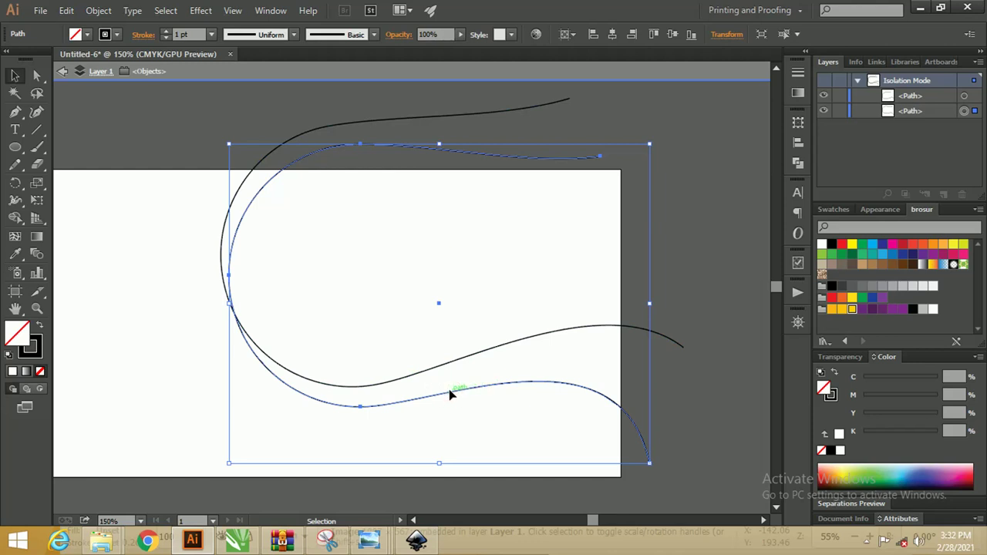
Duplicate the inner curve and rotate the copy about 6° to fan out a third line.
key(alt)
key(r)
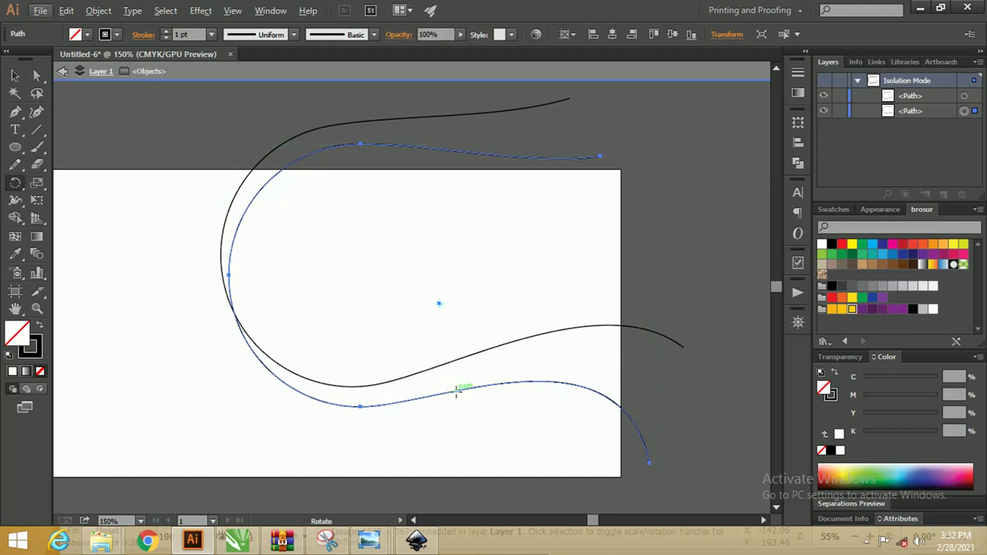
alt+click(451, 391)
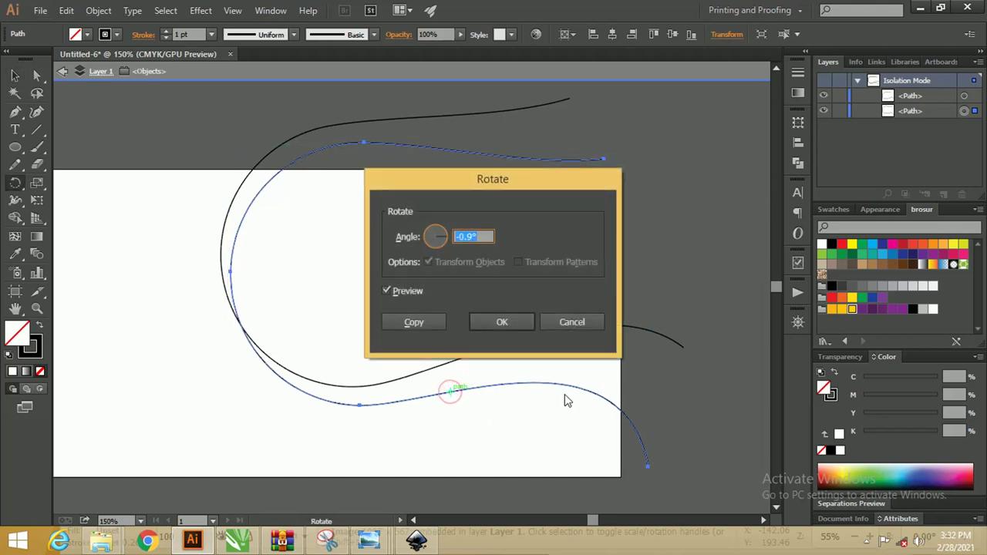
click(582, 324)
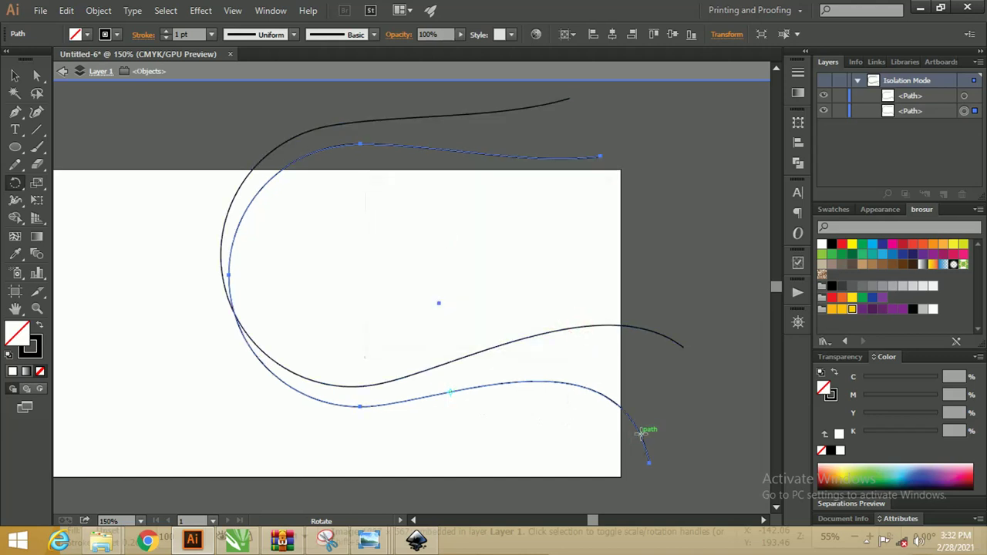
key(r)
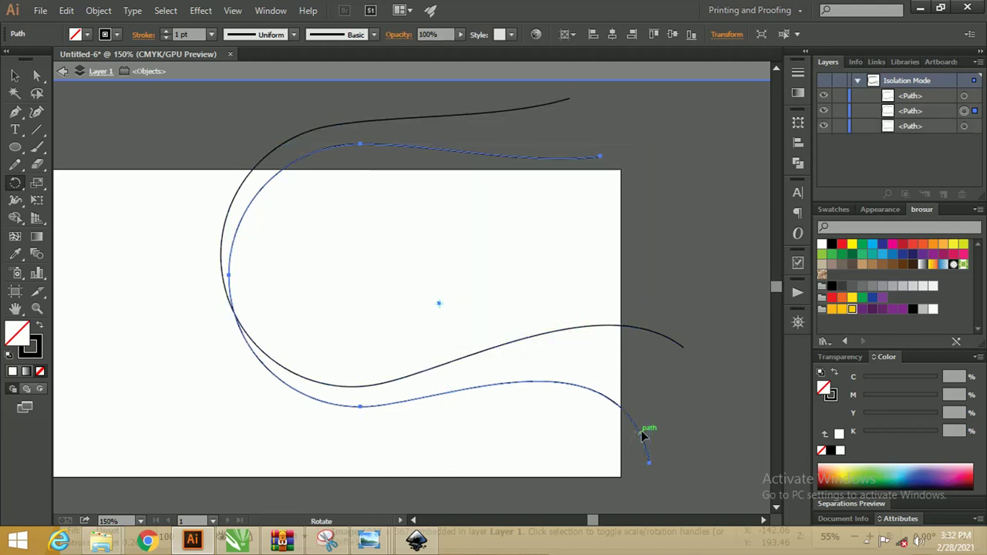
drag(654, 459, 662, 432)
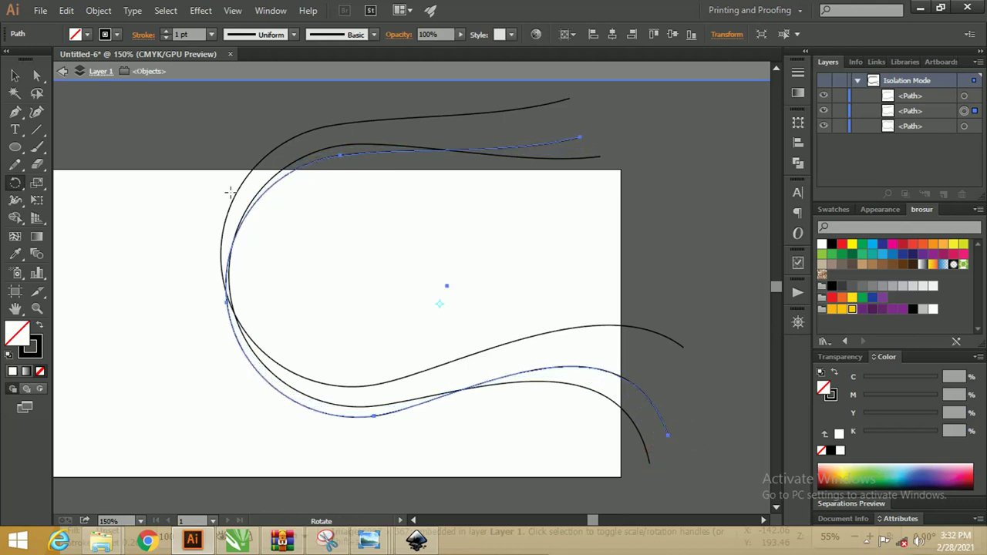
click(36, 75)
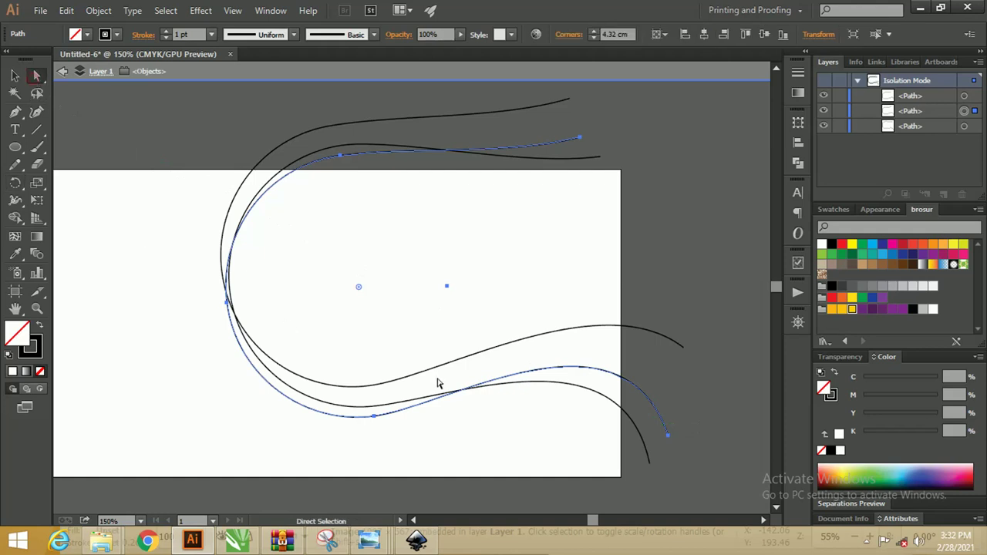
click(664, 336)
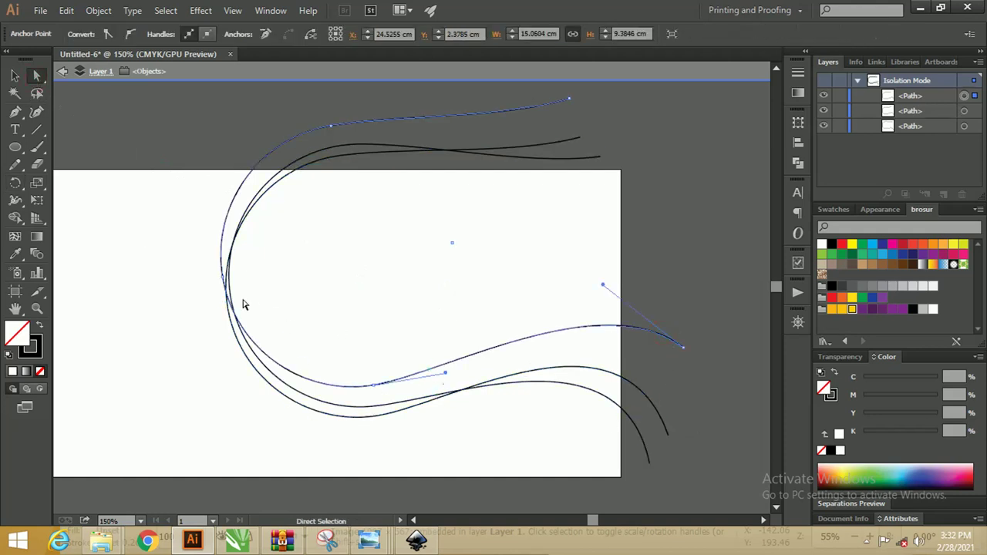
key(Escape)
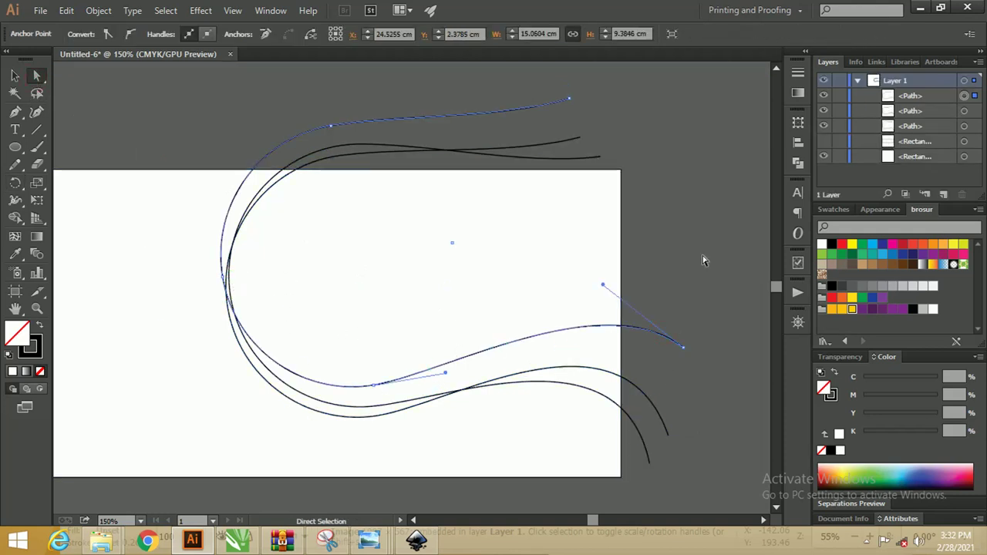
Isolate the outer curve and raise its right end so it rises higher.
click(661, 326)
right_click(654, 333)
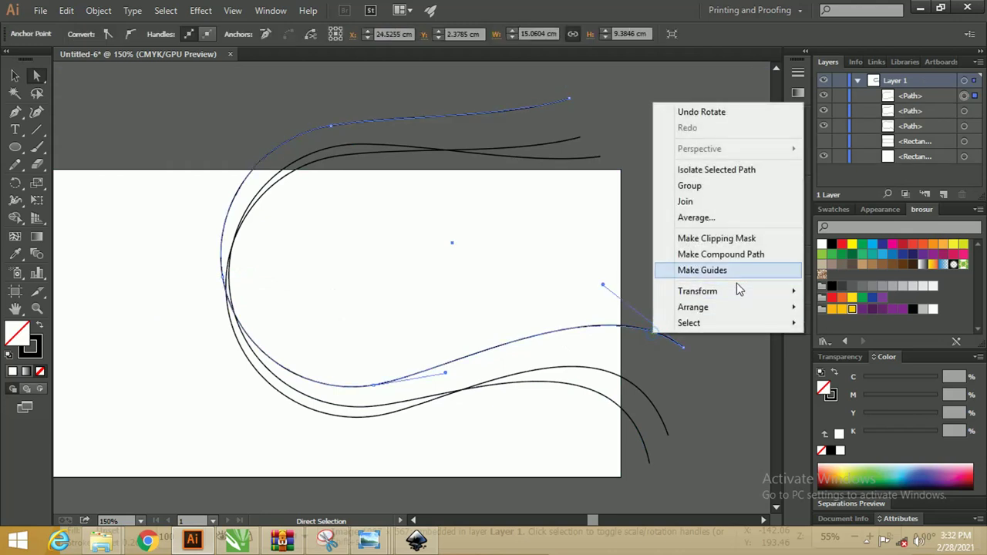
click(702, 170)
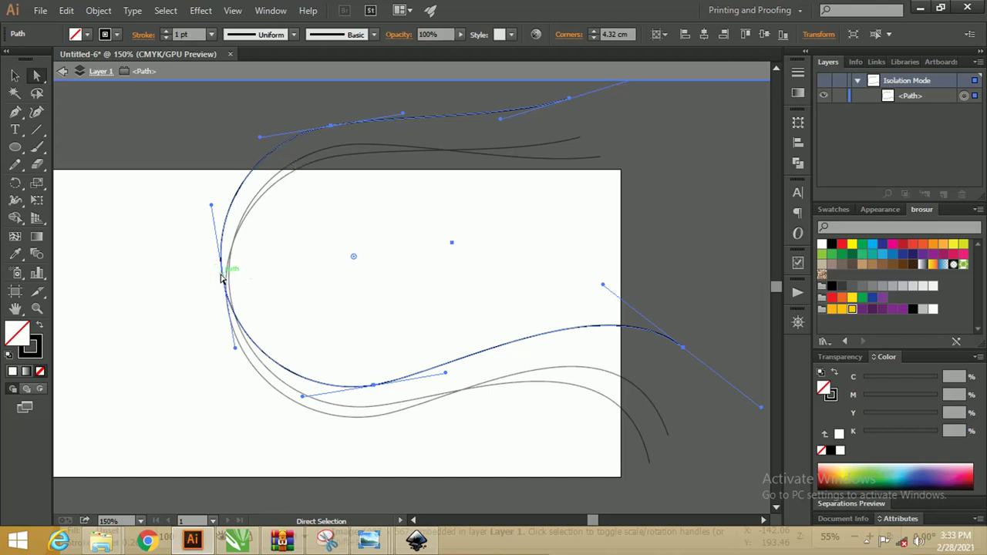
drag(221, 278, 226, 279)
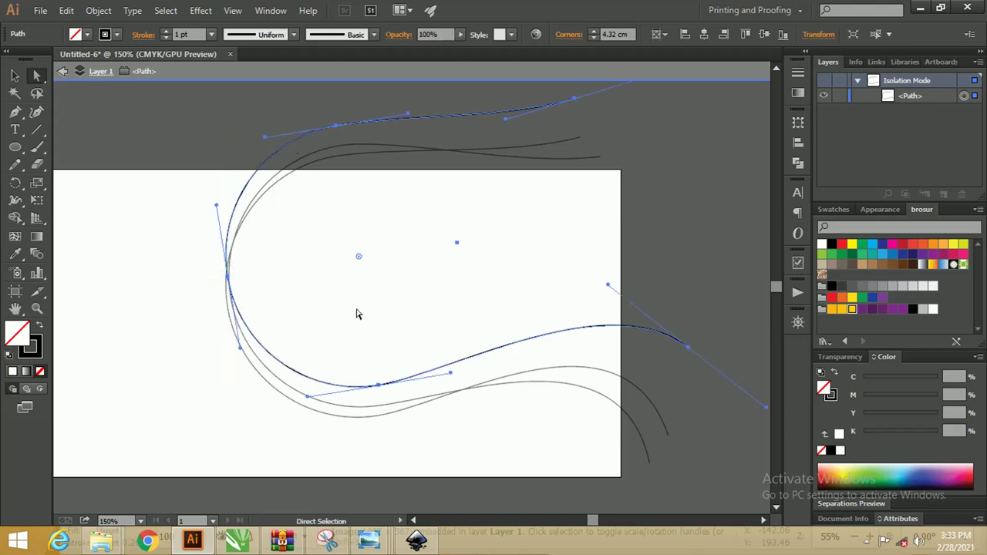
drag(686, 347, 678, 302)
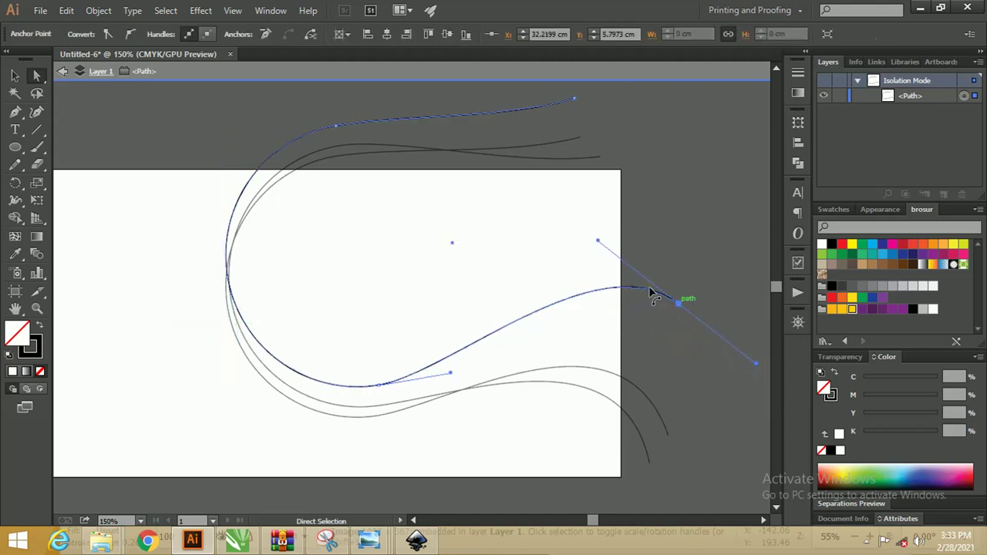
key(Escape)
key(Escape)
Reshape the middle curve's handles so its right end bends away from the others.
click(638, 392)
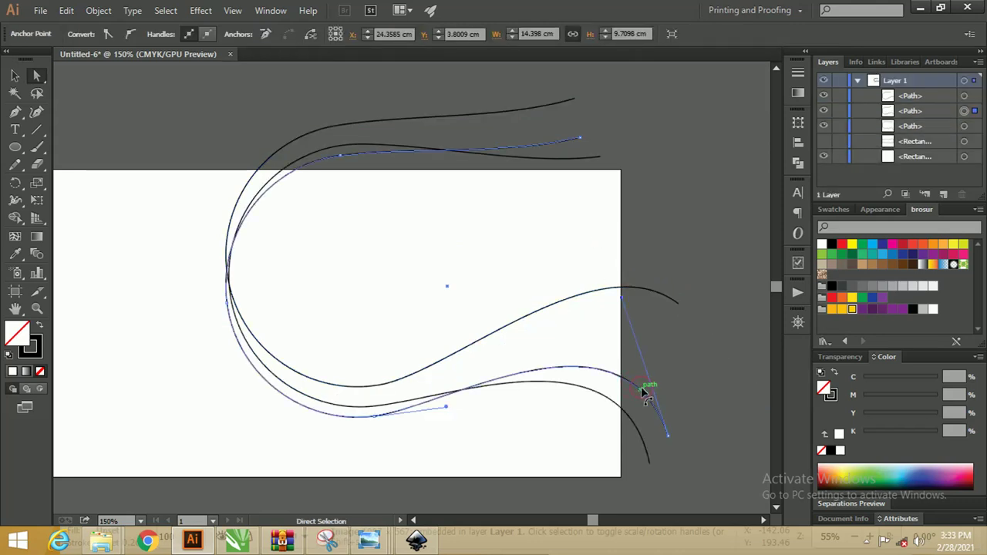
drag(646, 391, 669, 441)
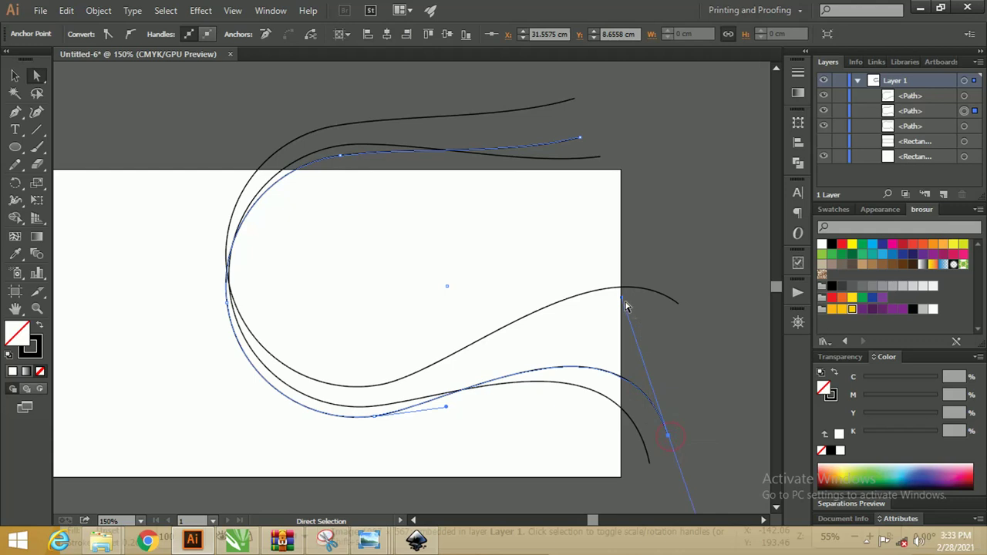
drag(624, 299, 626, 284)
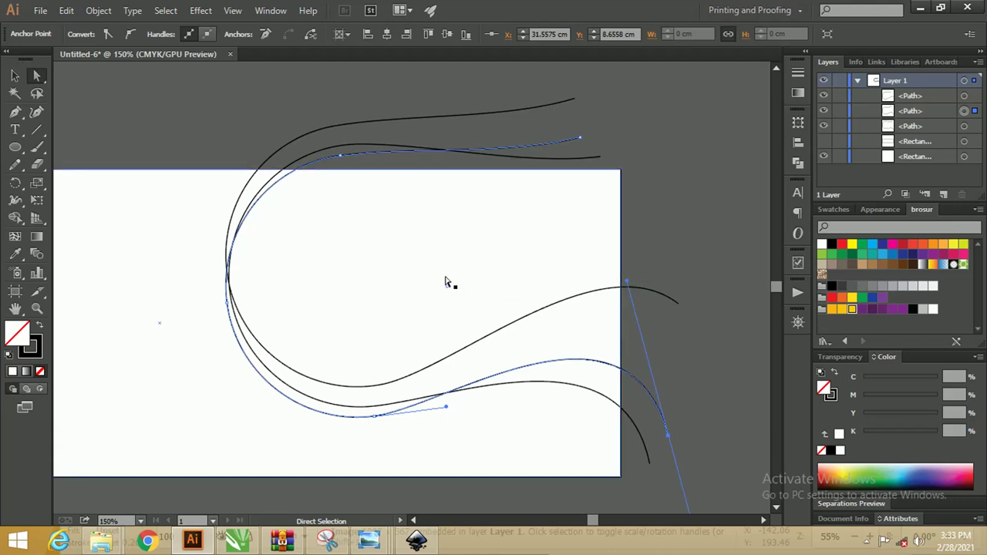
drag(626, 283, 642, 287)
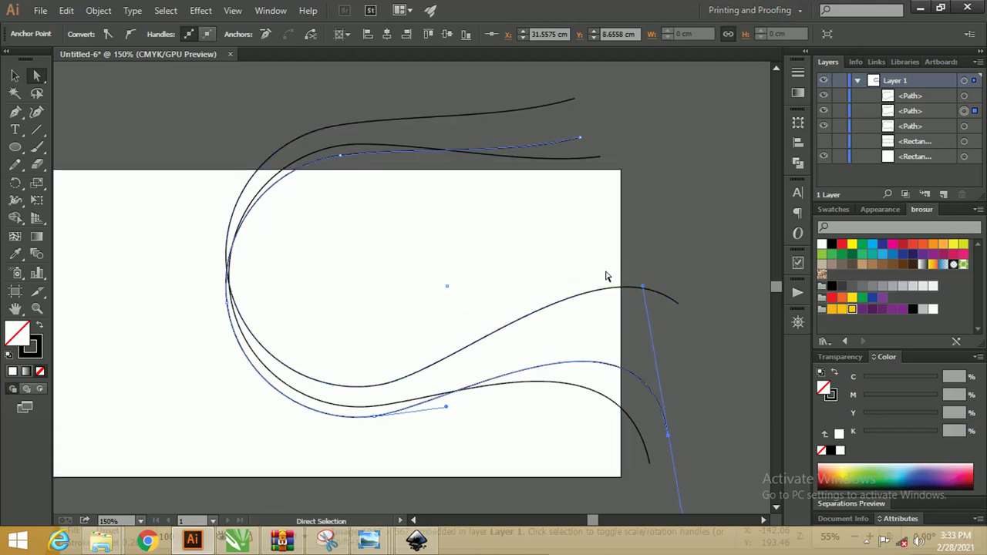
key(space)
drag(385, 224, 435, 241)
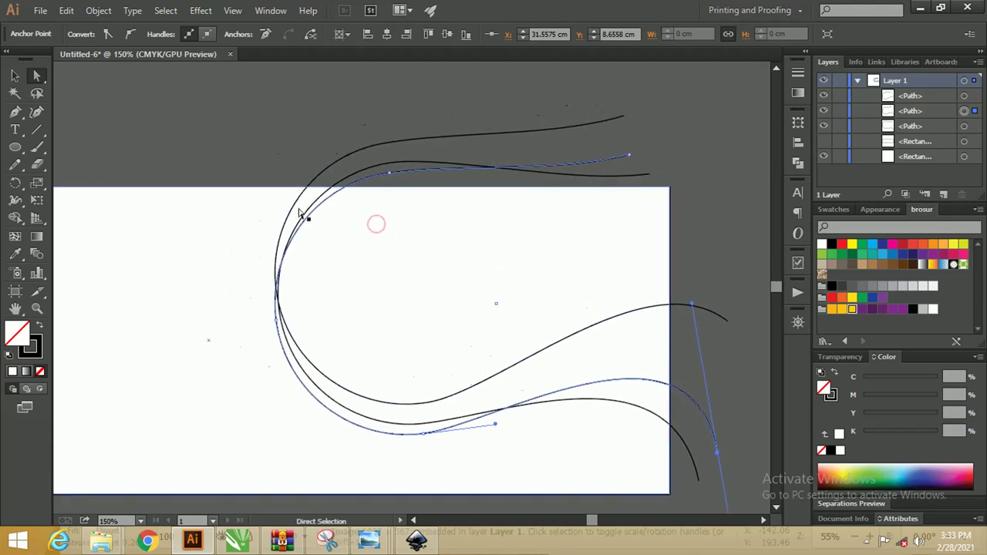
key(v)
click(84, 106)
key(space)
drag(231, 132, 191, 128)
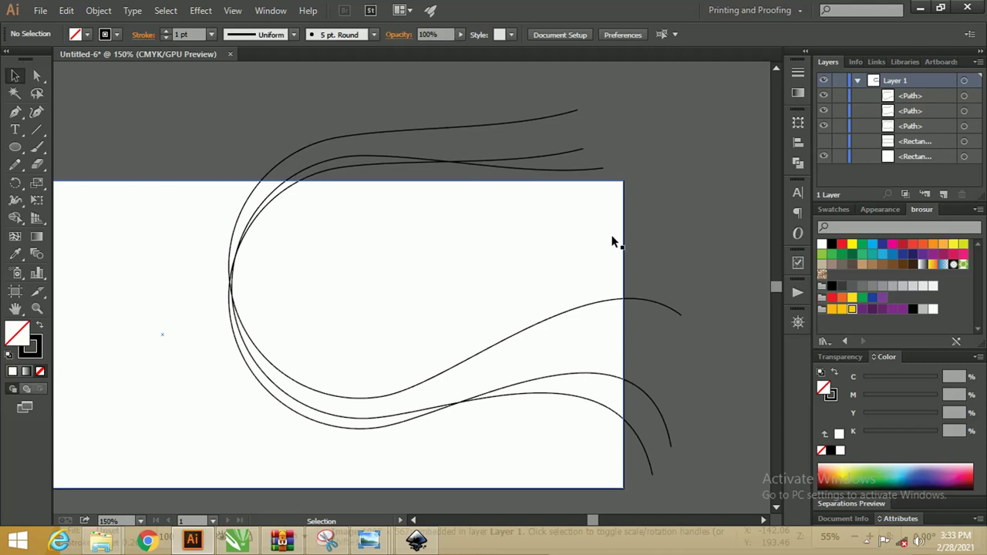
Recolour the lower curve's stroke red and the upper curve's stroke blue.
click(513, 345)
click(698, 271)
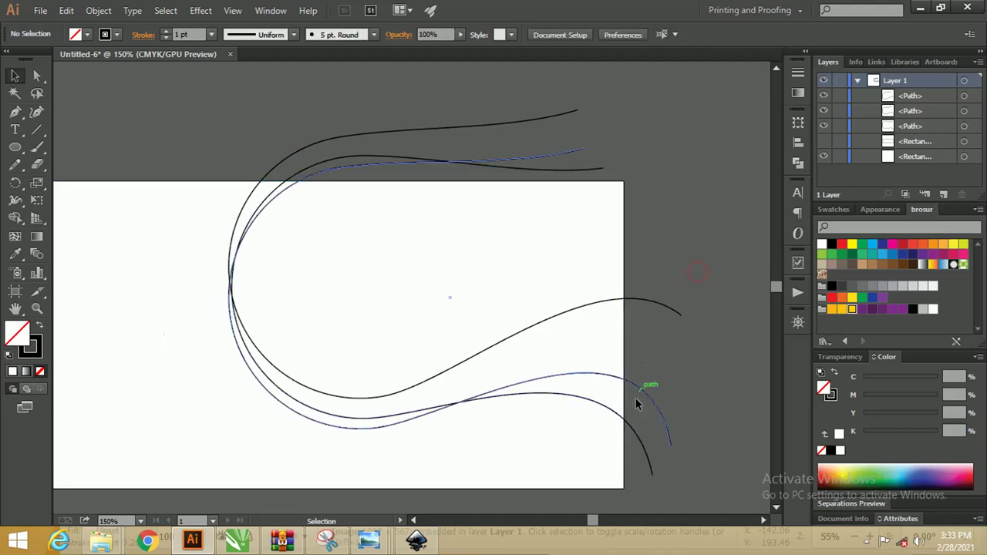
click(624, 419)
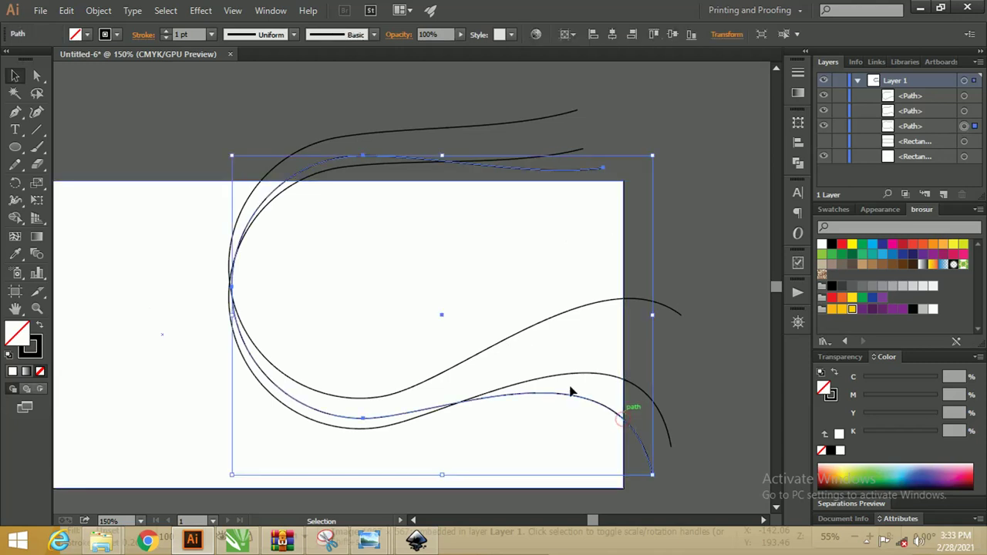
click(34, 348)
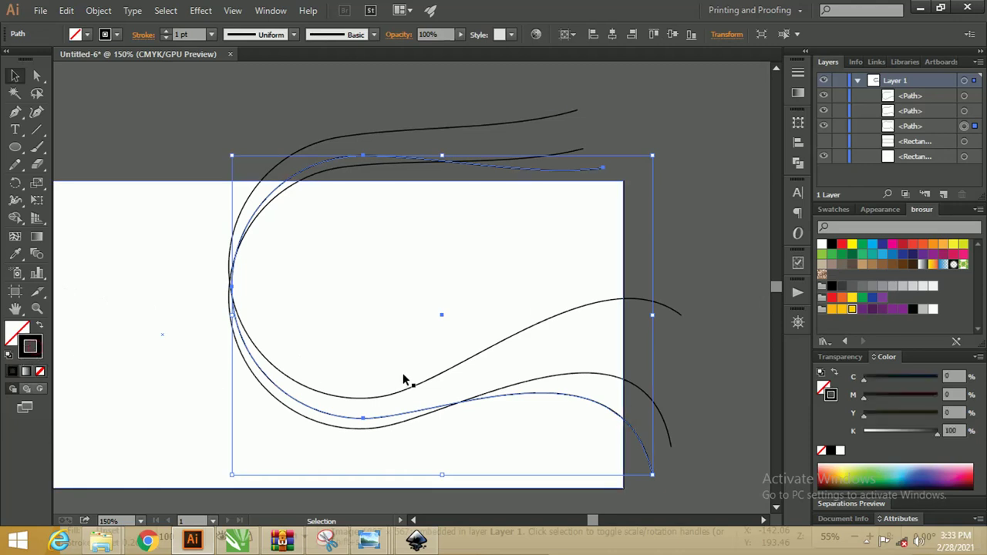
click(841, 245)
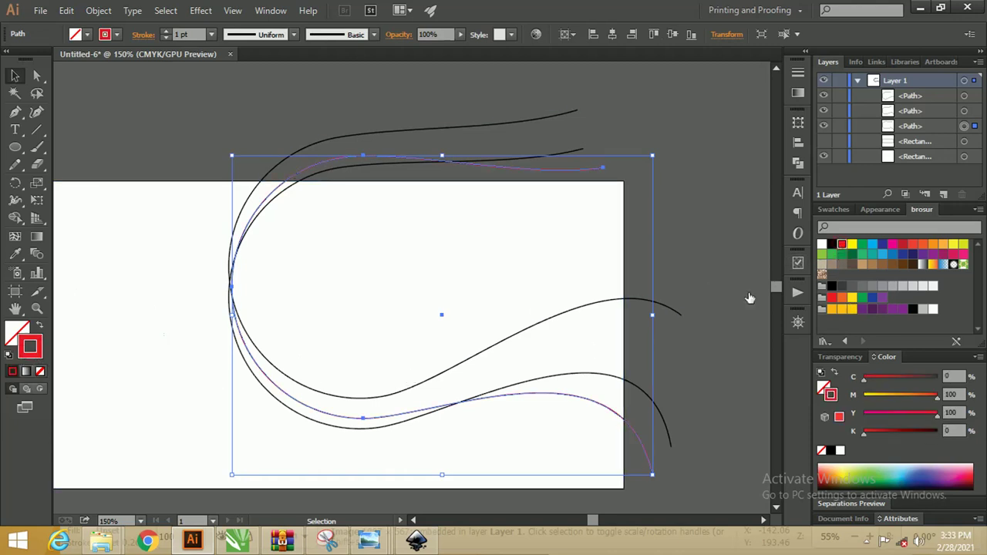
click(717, 298)
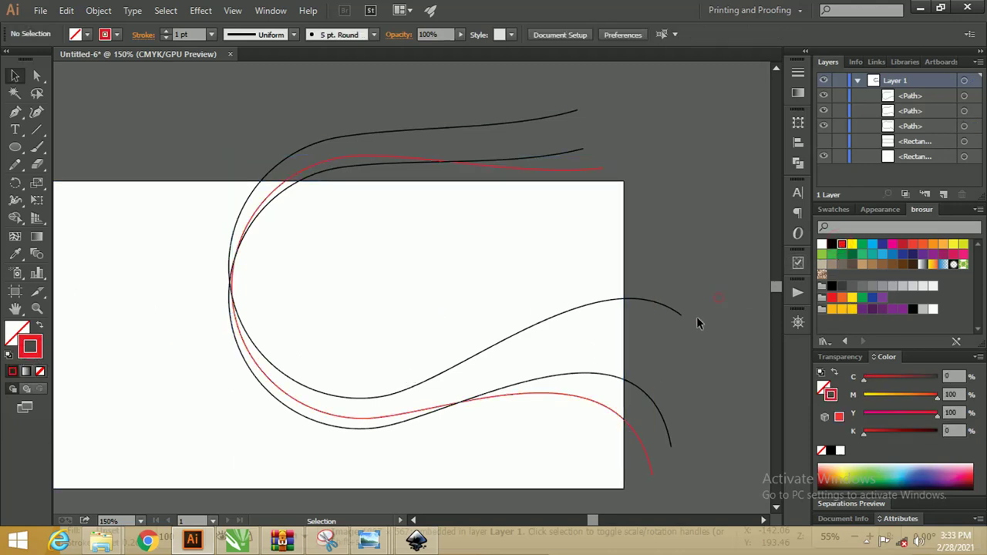
click(608, 300)
click(881, 244)
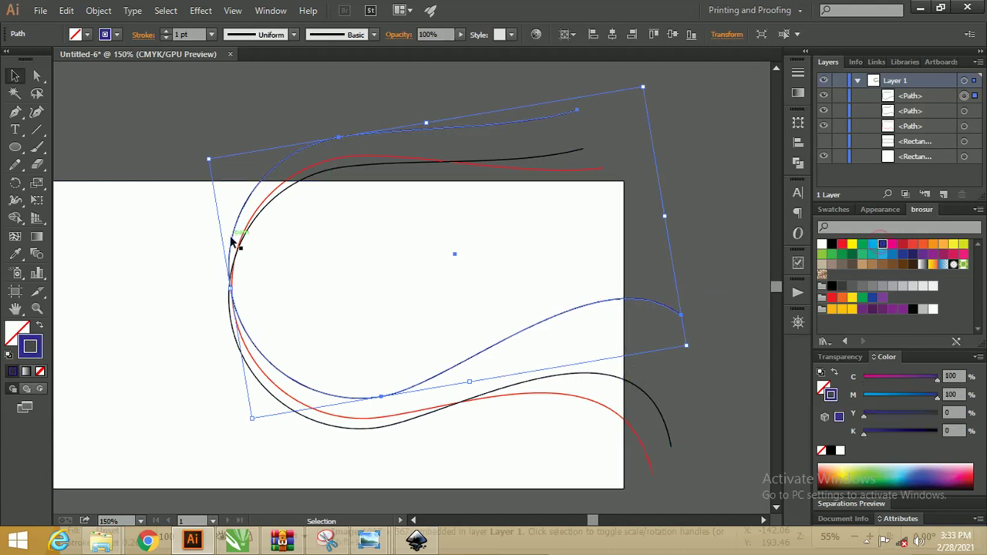
Deepen the blue curve's dip and retilt its handles so the curves sweep together.
click(39, 82)
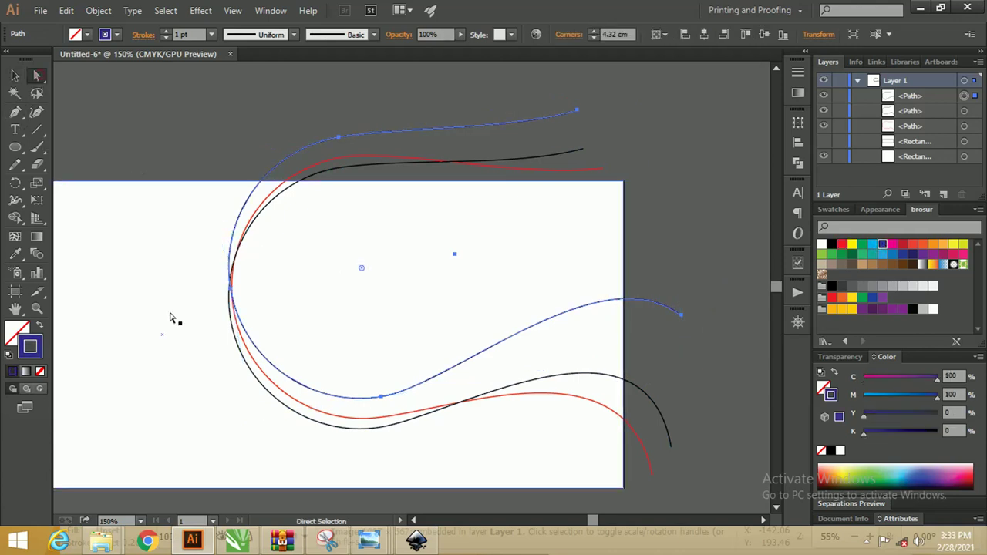
click(231, 289)
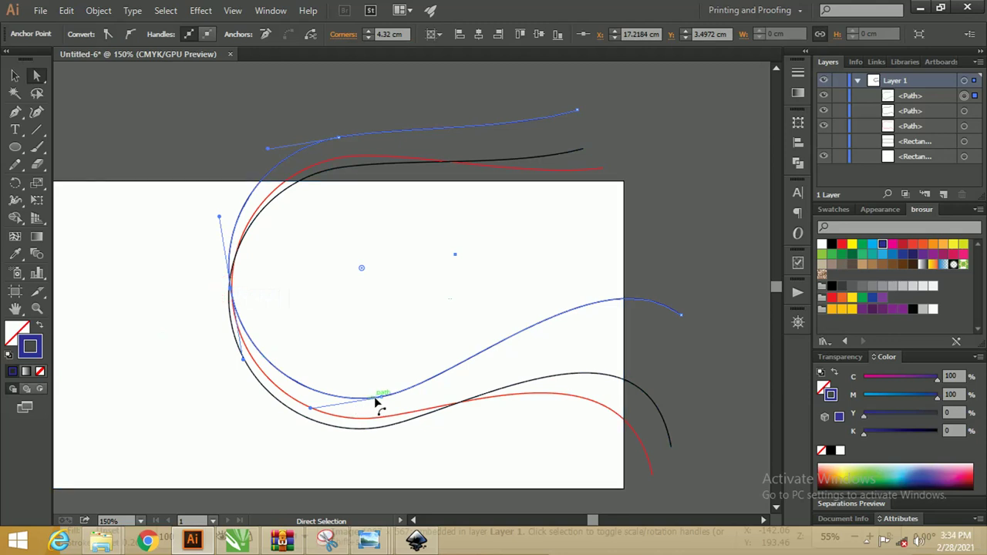
click(380, 398)
drag(380, 398, 379, 409)
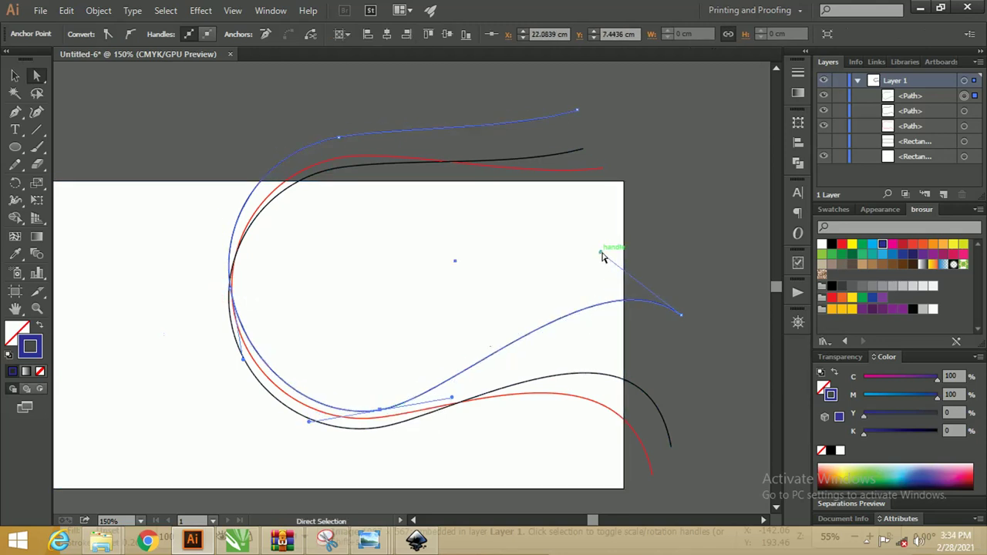
mouse_move(601, 253)
mouse_down()
mouse_move(626, 230)
mouse_move(623, 239)
mouse_up()
mouse_move(453, 399)
mouse_down()
mouse_move(487, 402)
mouse_move(481, 390)
mouse_up()
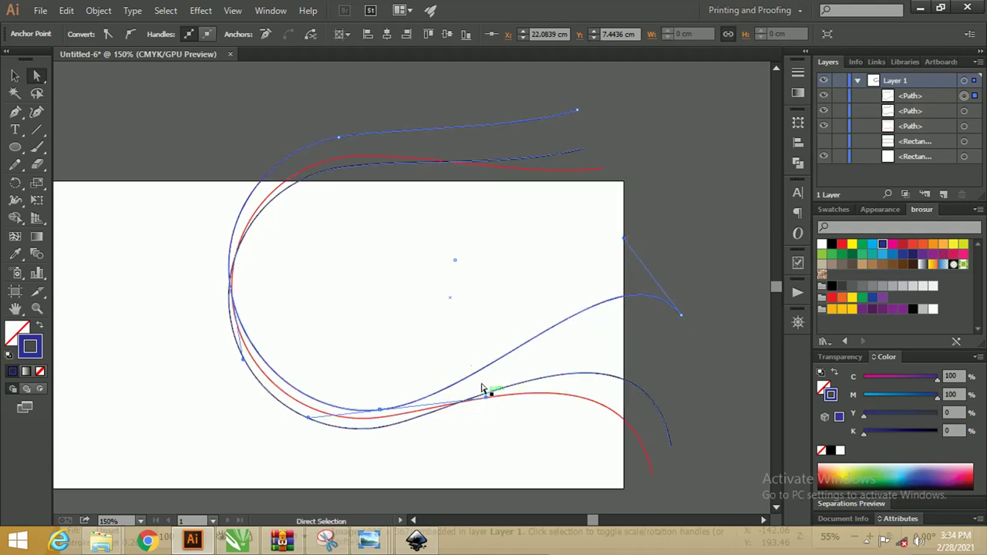
click(634, 389)
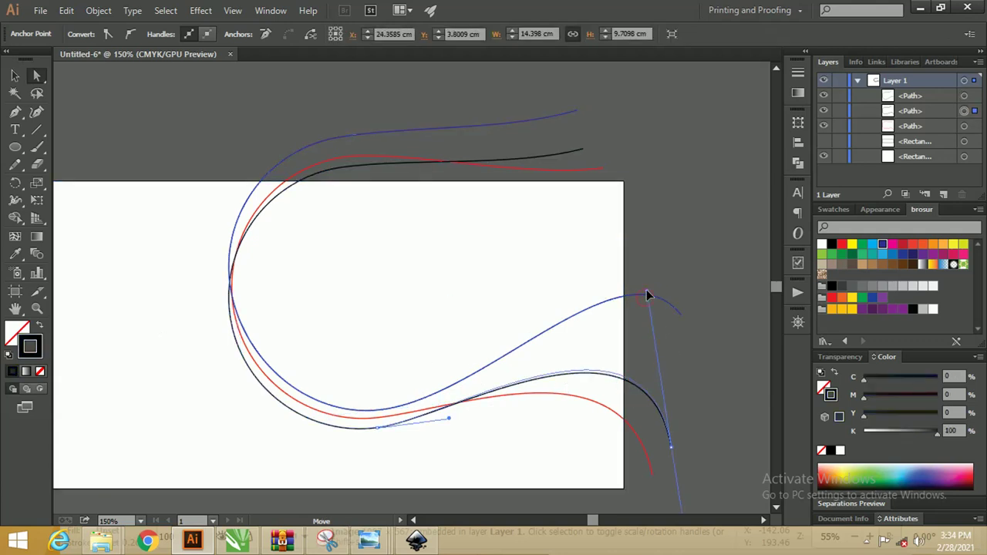
click(147, 128)
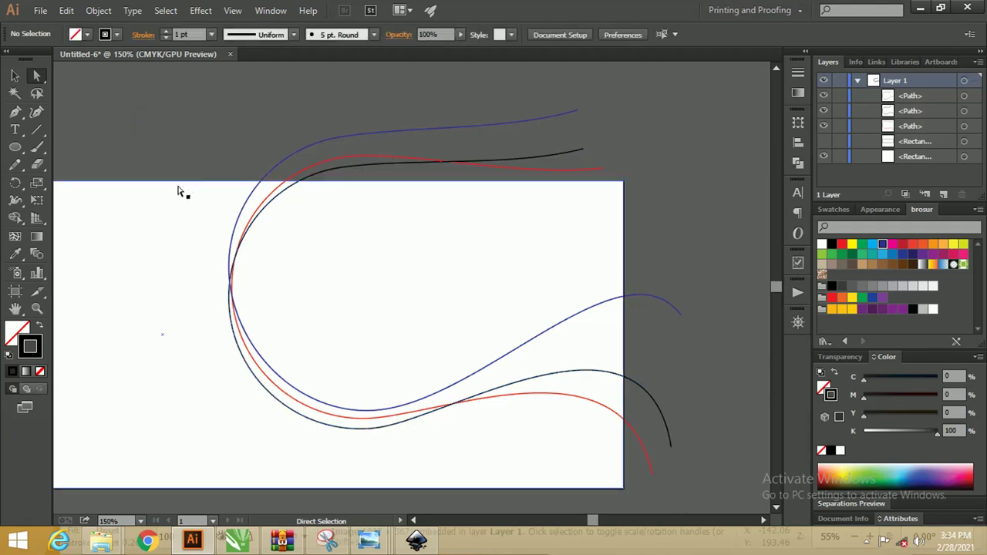
click(15, 74)
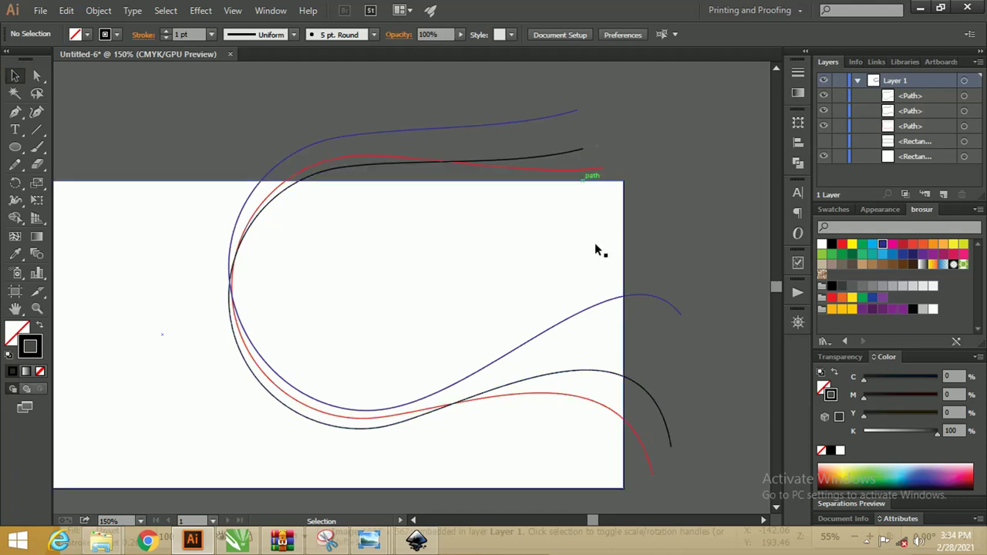
Select the red curve and white rectangle together for Shape Builder.
click(605, 411)
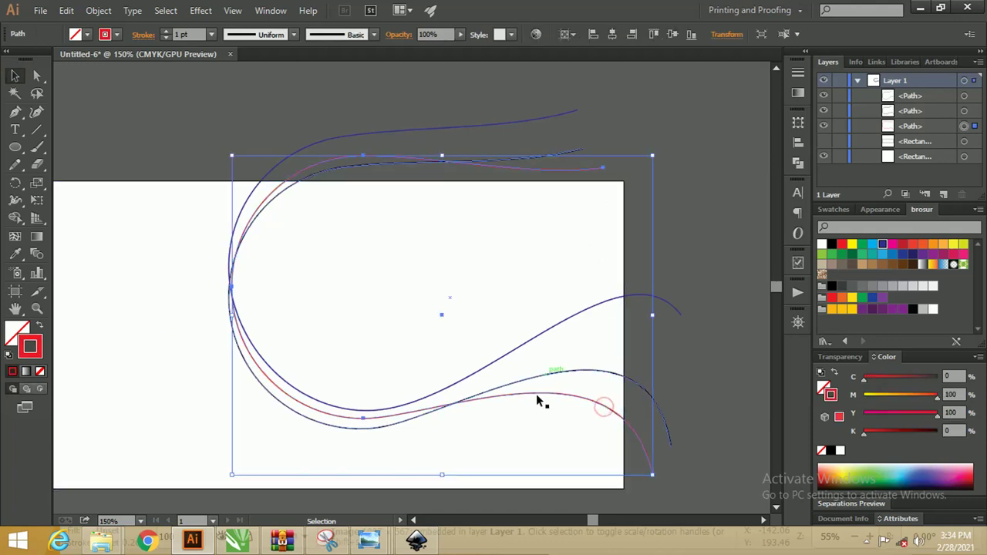
shift+click(412, 212)
drag(415, 236, 459, 245)
key(ctrl+z)
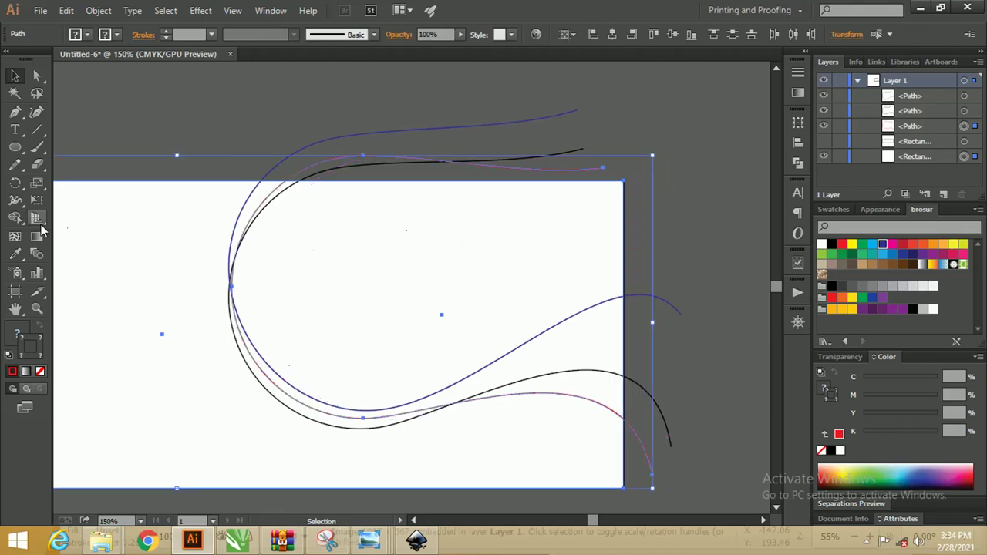
click(15, 218)
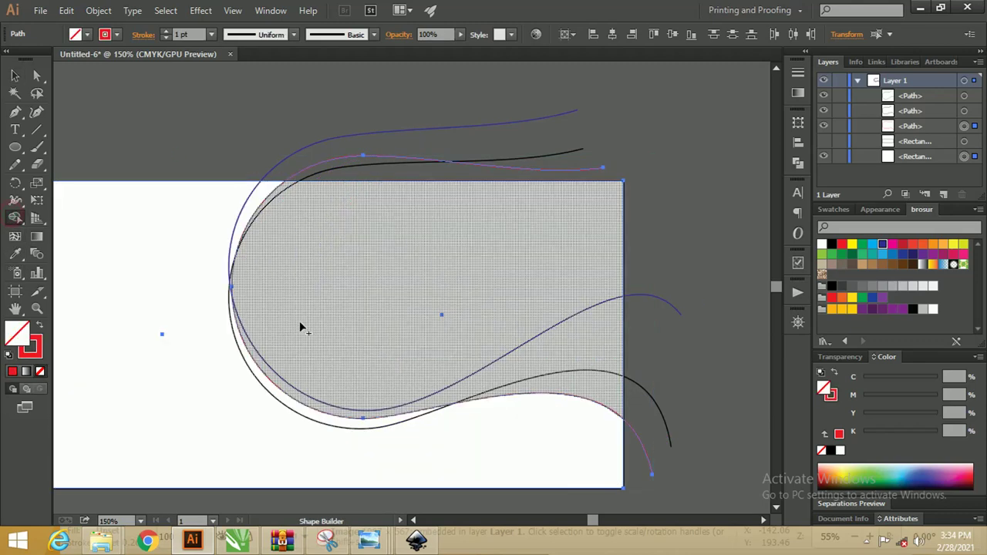
click(373, 264)
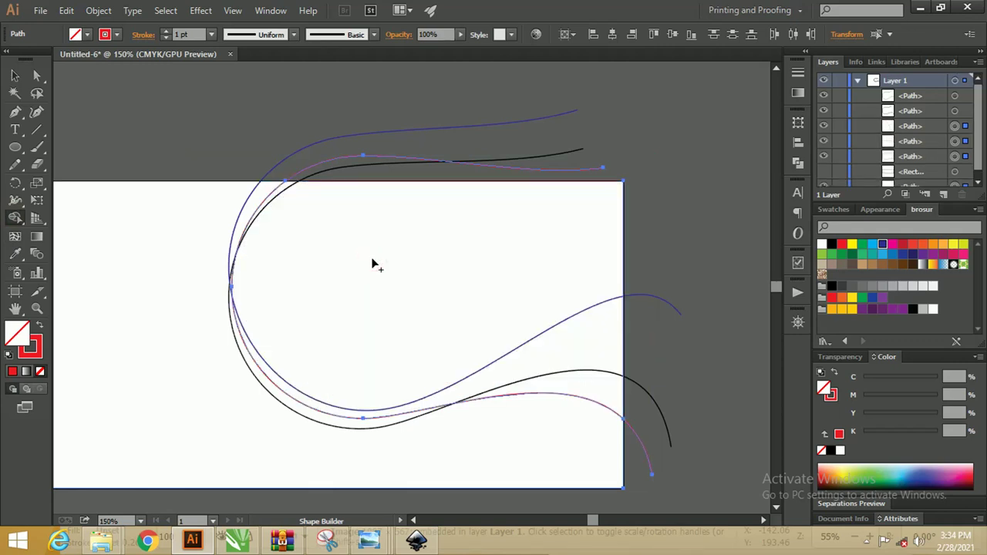
key(v)
key(shift+m)
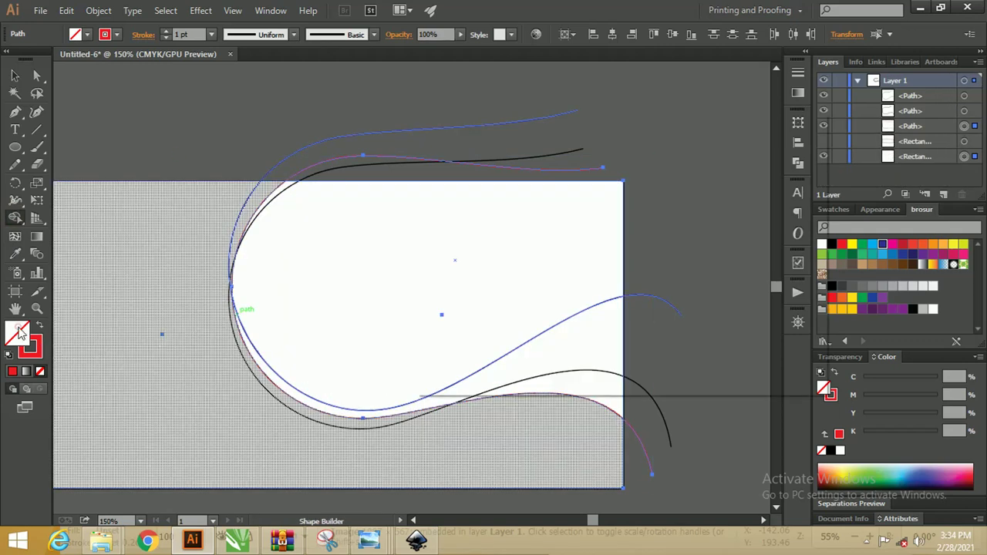
Build the region inside the red curve into a shape filled grey 9E9E9E.
double_click(18, 333)
click(434, 230)
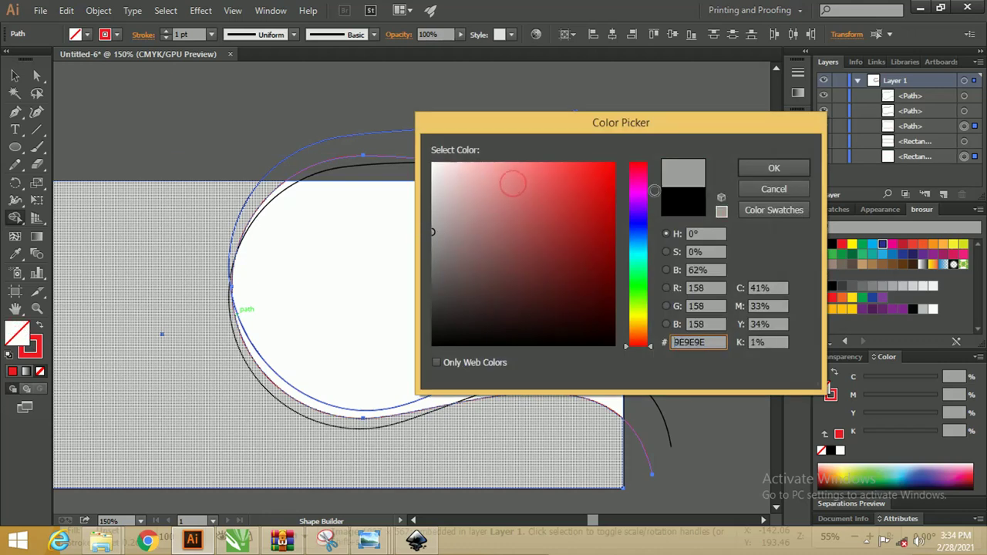
click(750, 170)
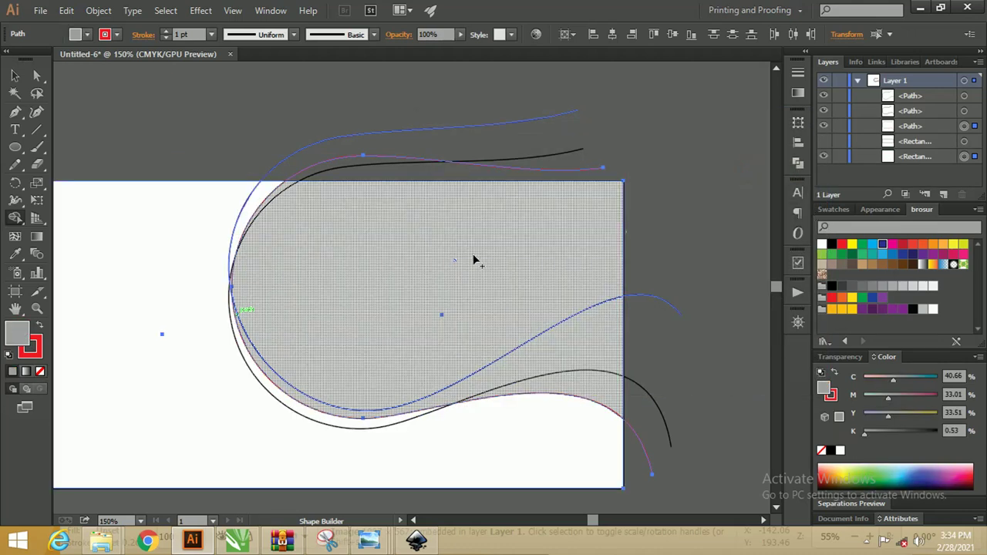
click(474, 261)
click(16, 76)
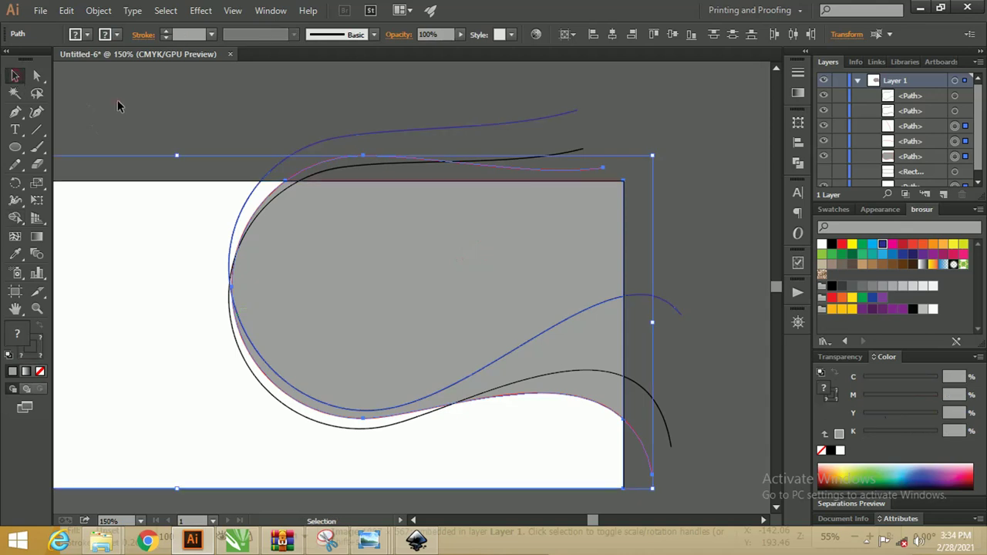
click(118, 100)
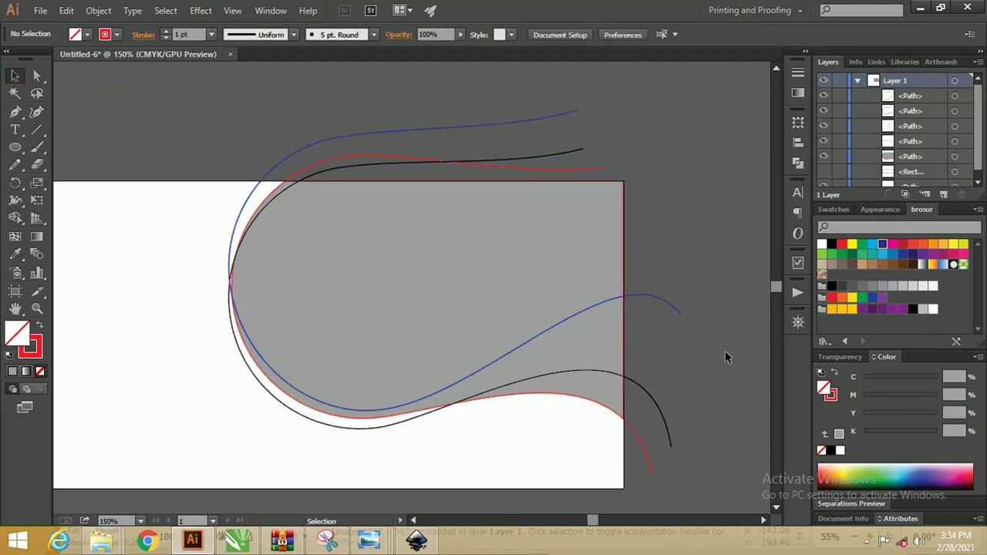
Split off the sliver between the black and red curves with Shape Builder.
click(656, 404)
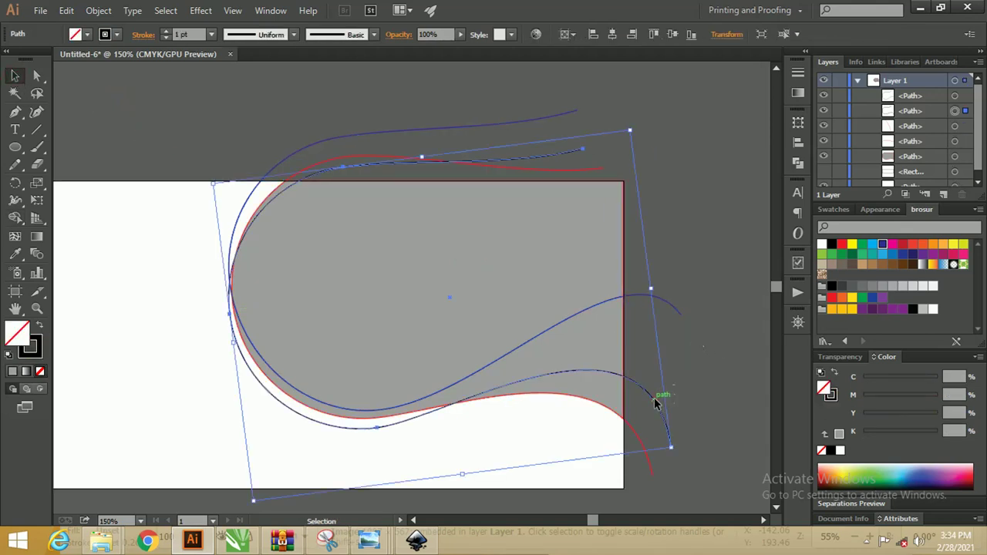
shift+click(668, 395)
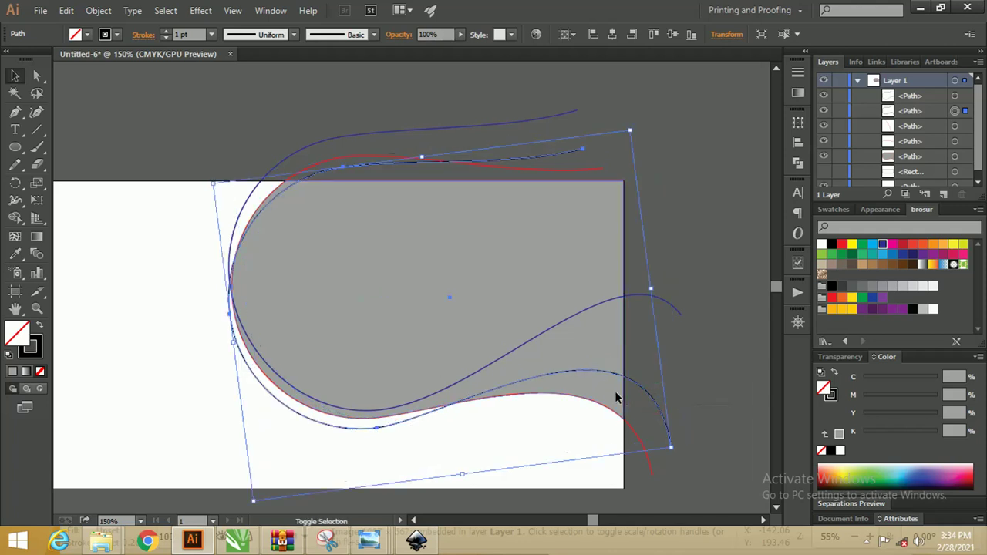
drag(617, 396, 595, 396)
key(ctrl+z)
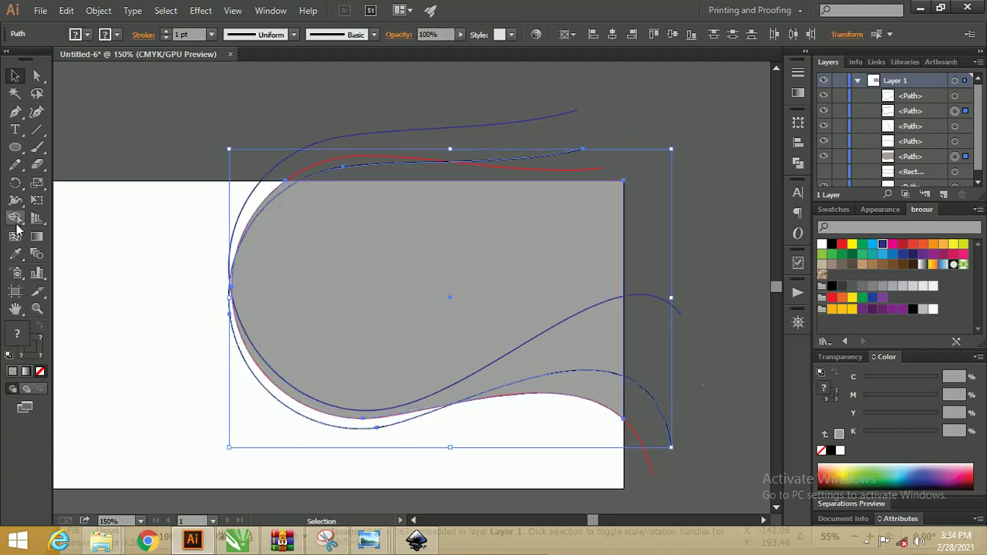
click(14, 218)
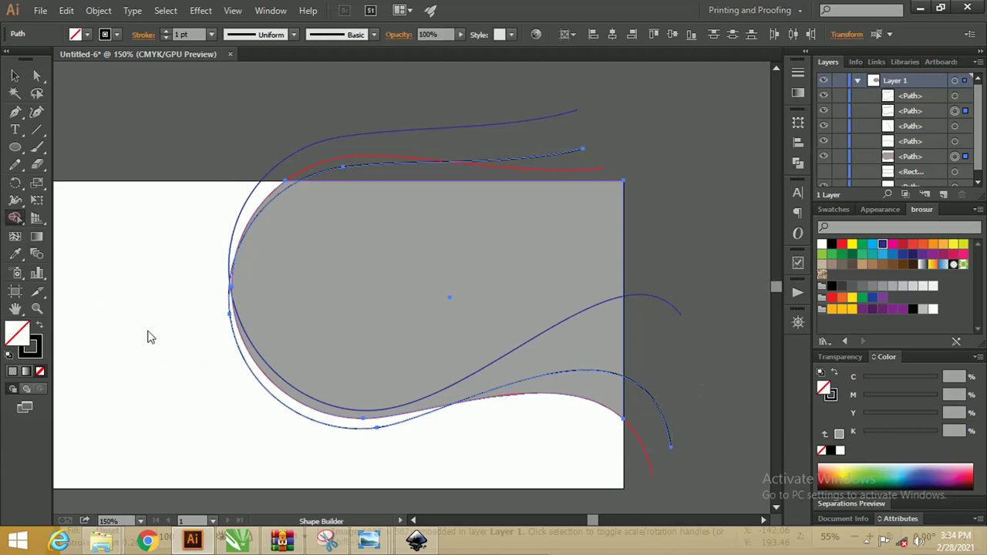
click(566, 388)
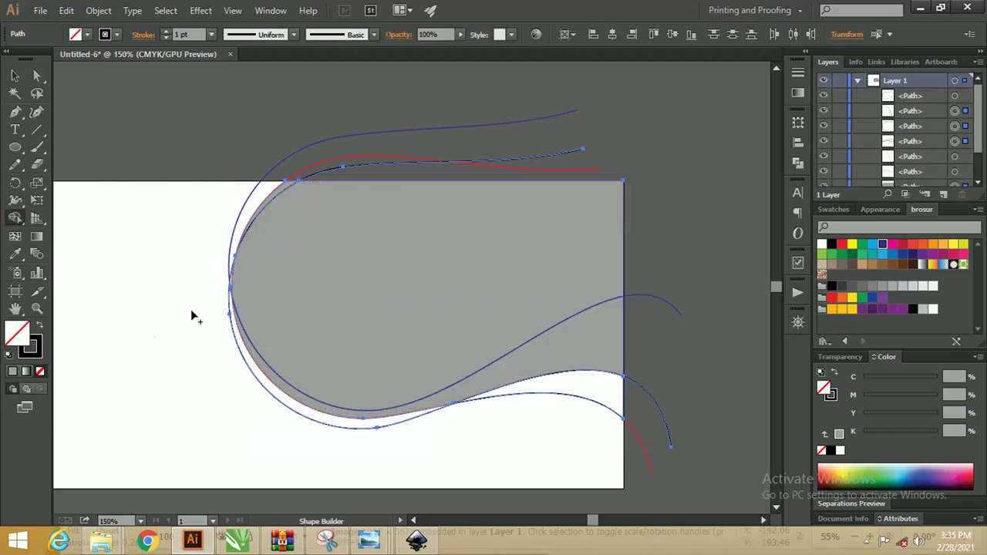
Fill the lower-right sliver with 20% light grey.
double_click(18, 333)
click(565, 176)
drag(566, 176, 403, 233)
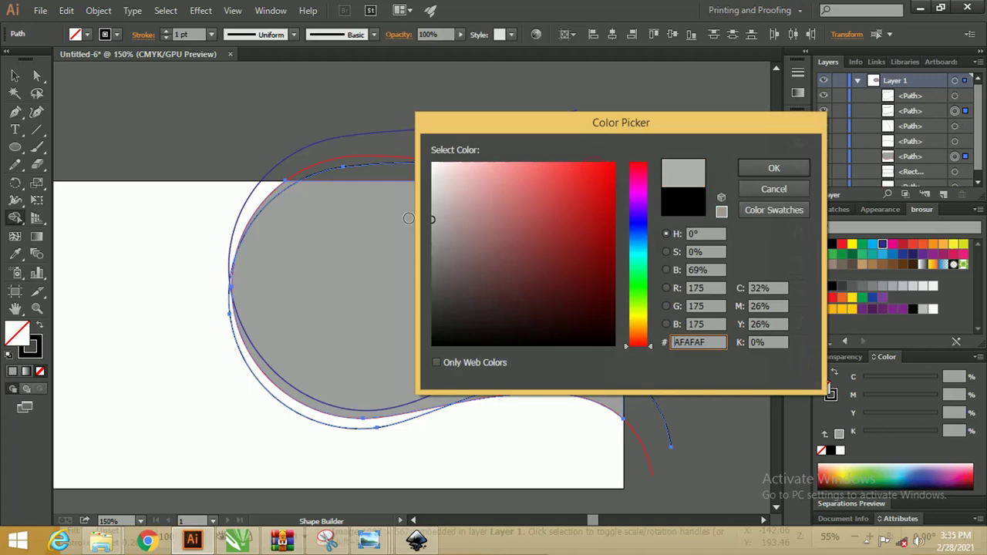
click(757, 169)
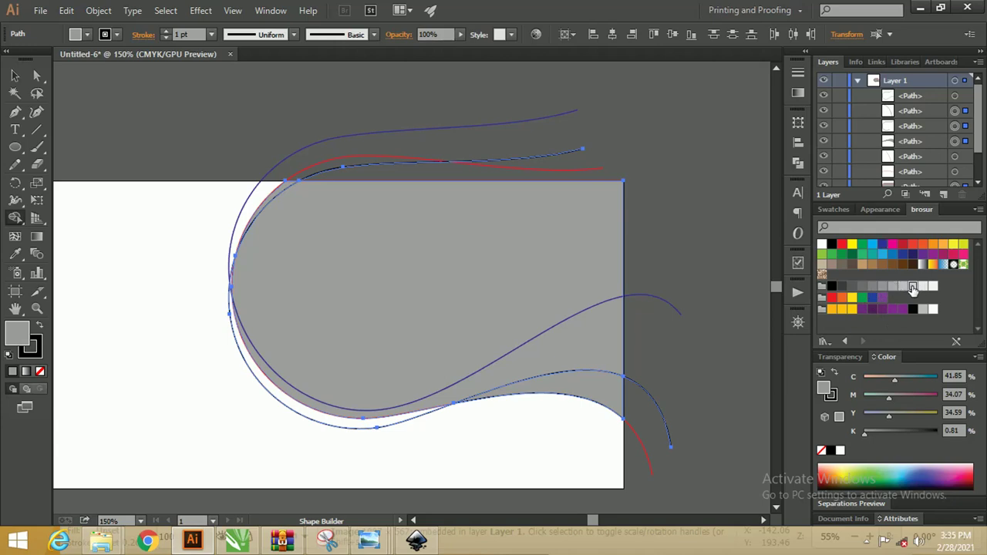
click(914, 287)
click(603, 392)
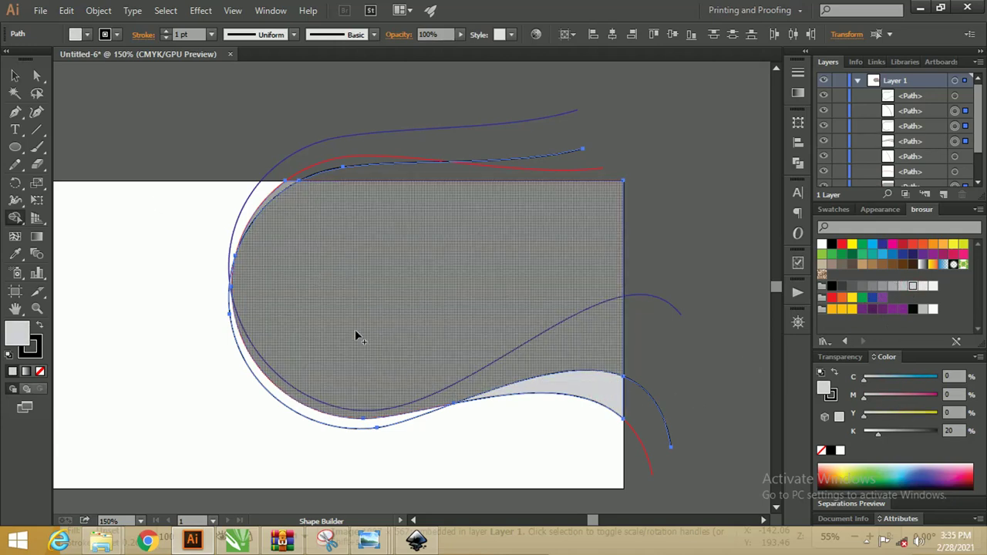
Reshape the blue curve by adjusting its end point, lower anchor and handle.
click(38, 76)
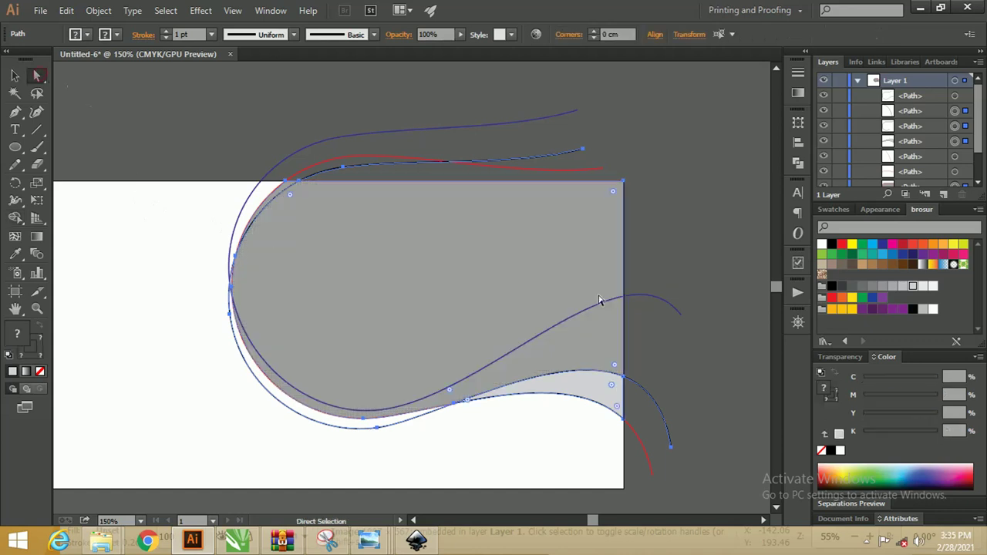
click(678, 278)
click(683, 311)
drag(685, 306, 681, 307)
click(380, 410)
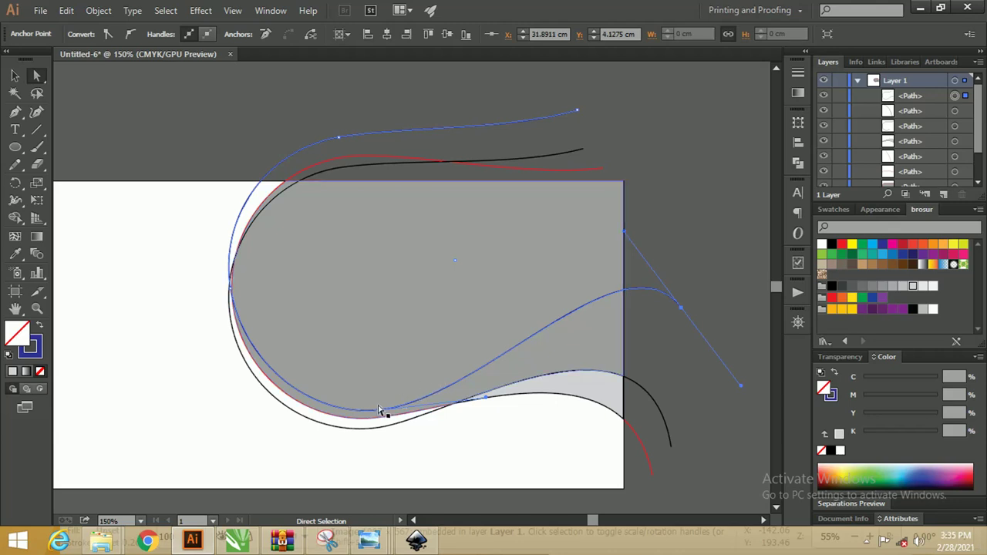
drag(378, 410, 381, 402)
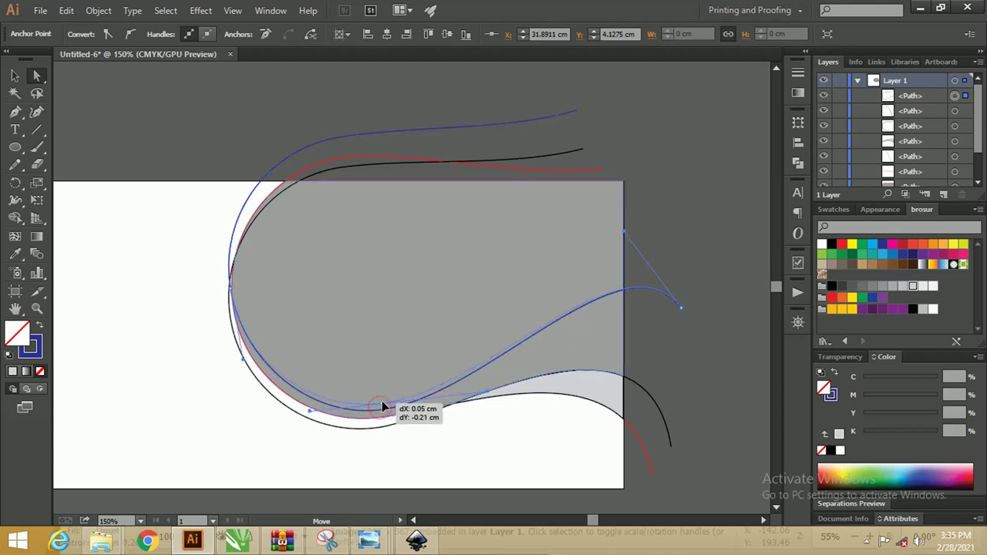
drag(486, 396, 506, 371)
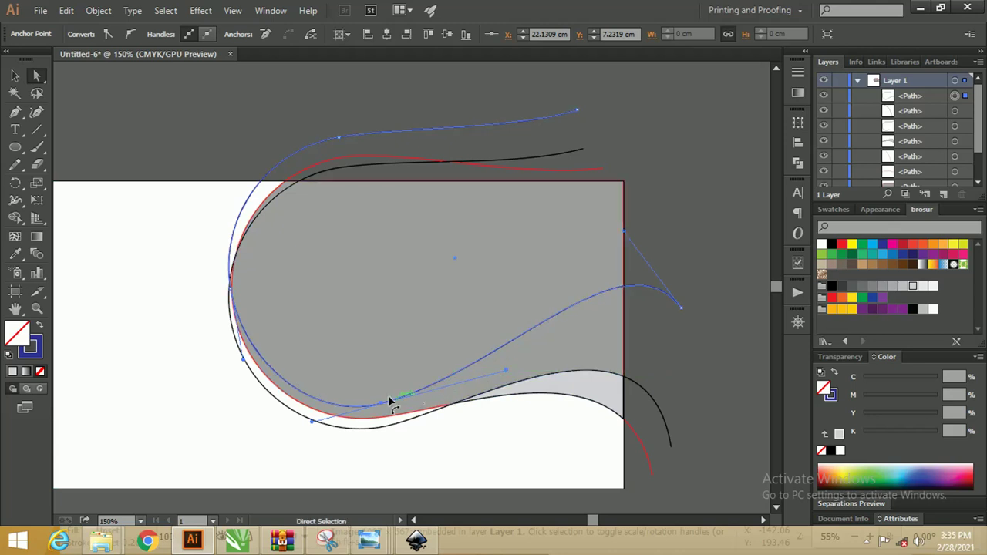
drag(381, 402, 385, 409)
Fill the band between the blue and black curves with 80% dark grey.
click(558, 319)
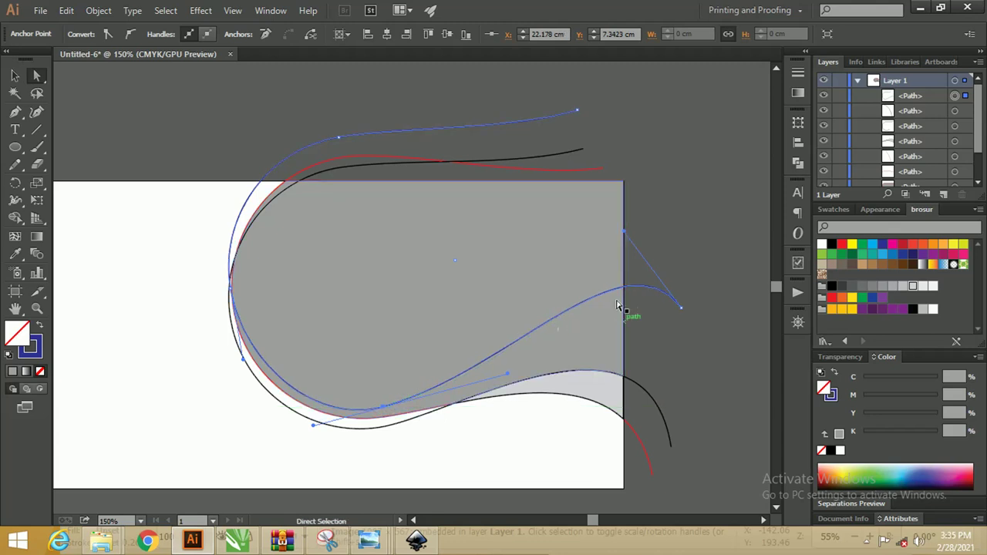
click(589, 253)
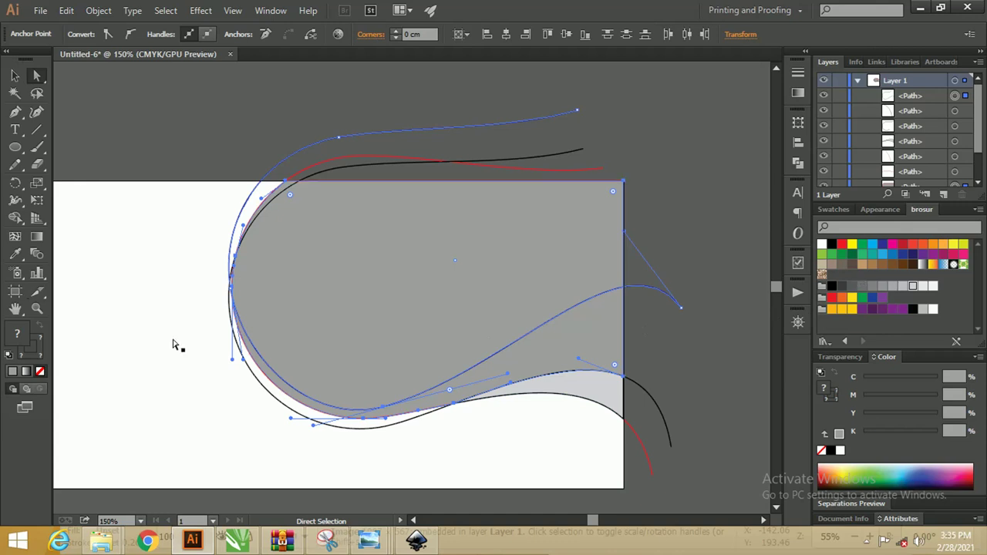
click(15, 219)
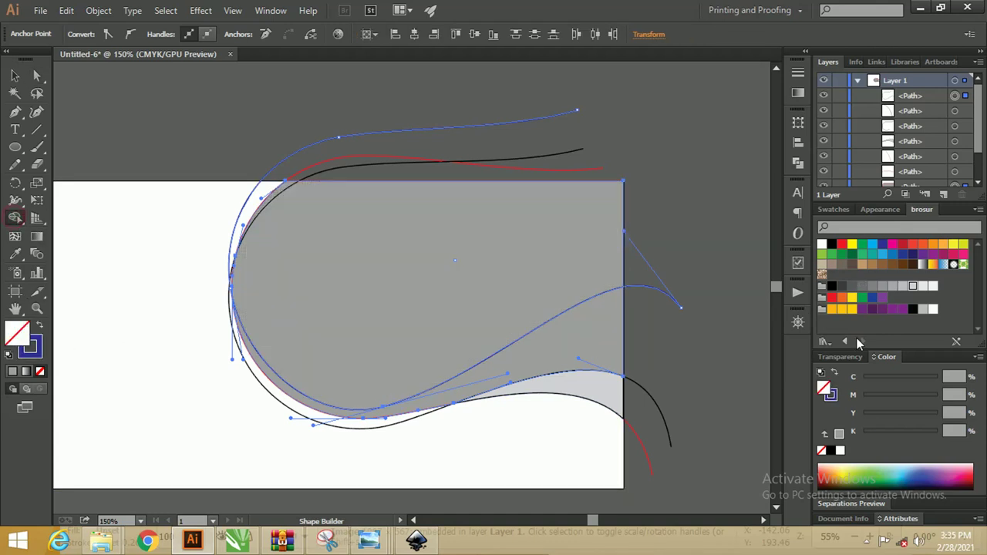
click(852, 286)
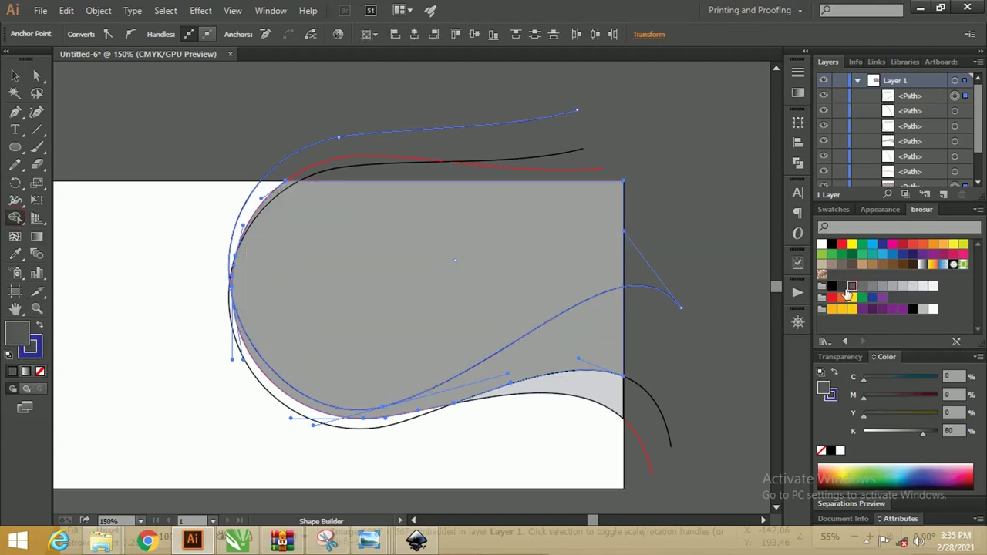
click(588, 348)
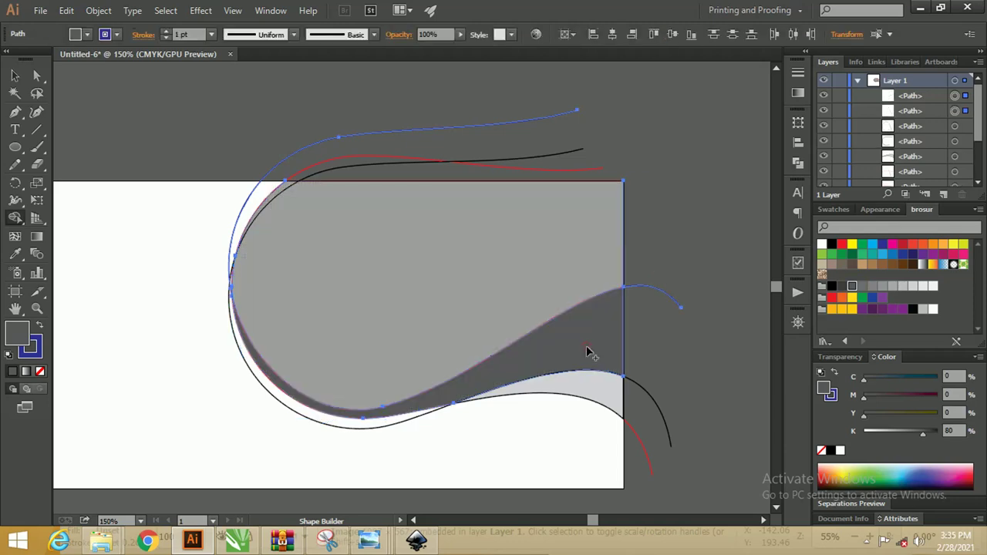
click(17, 75)
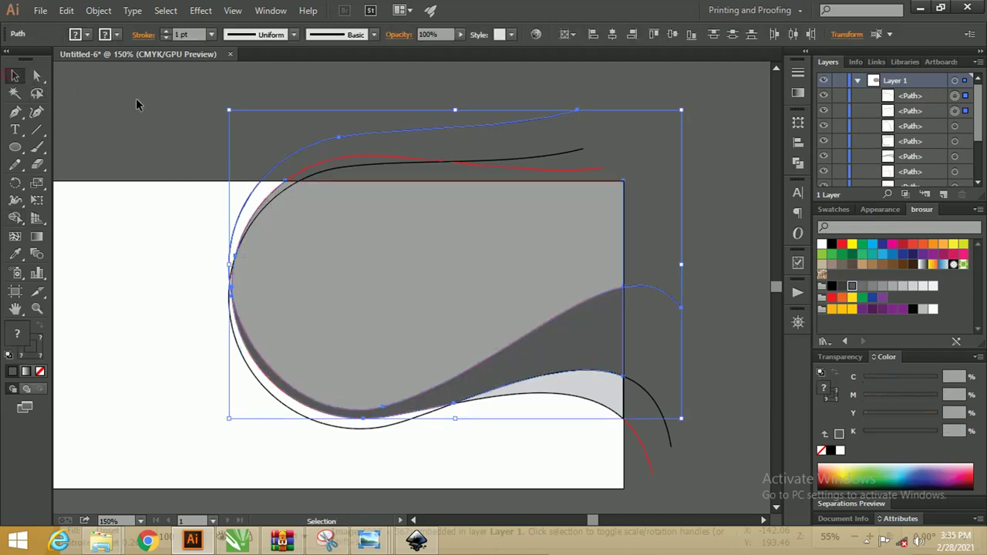
click(136, 98)
click(455, 166)
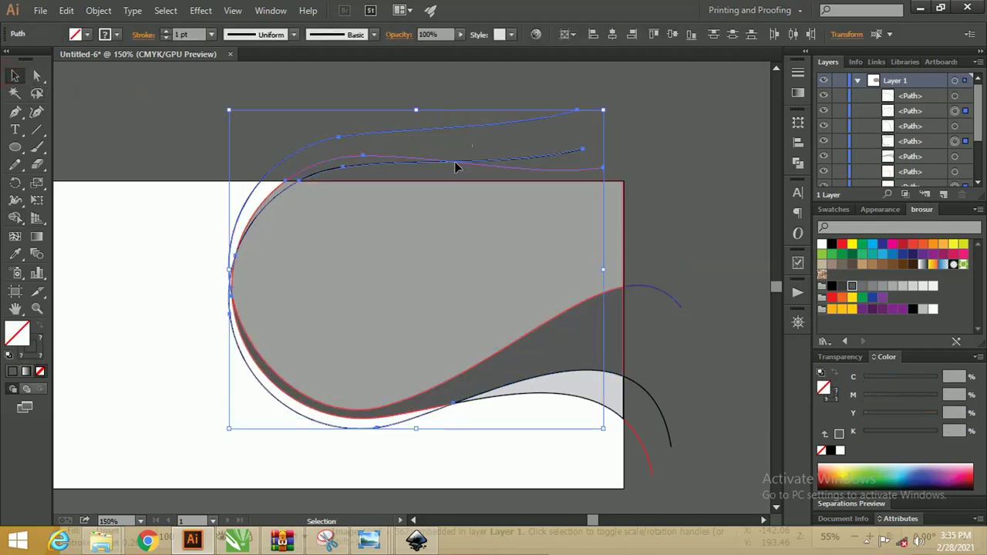
Delete the stray curves above and to the right of the banner.
key(Delete)
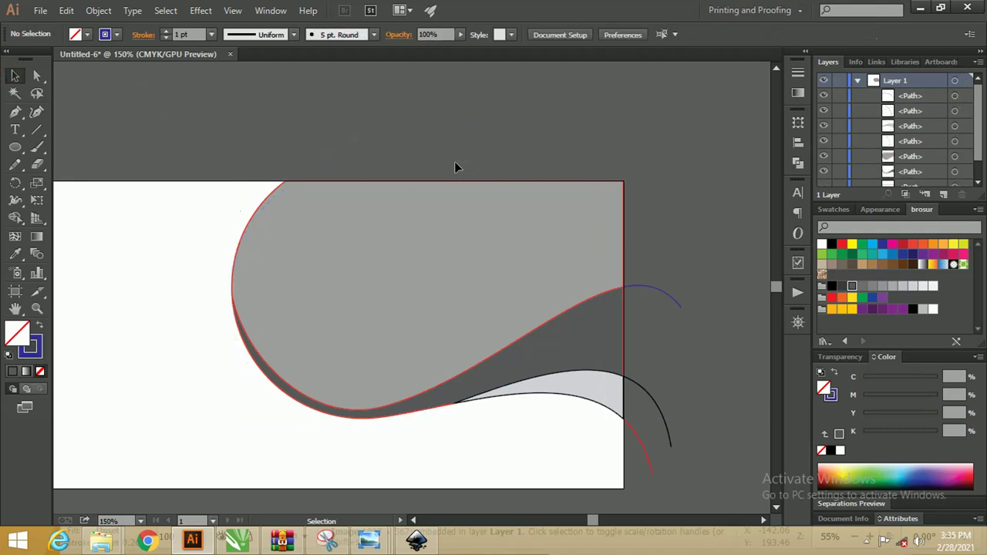
scroll(531, 282, down, 2)
scroll(531, 283, right, 2)
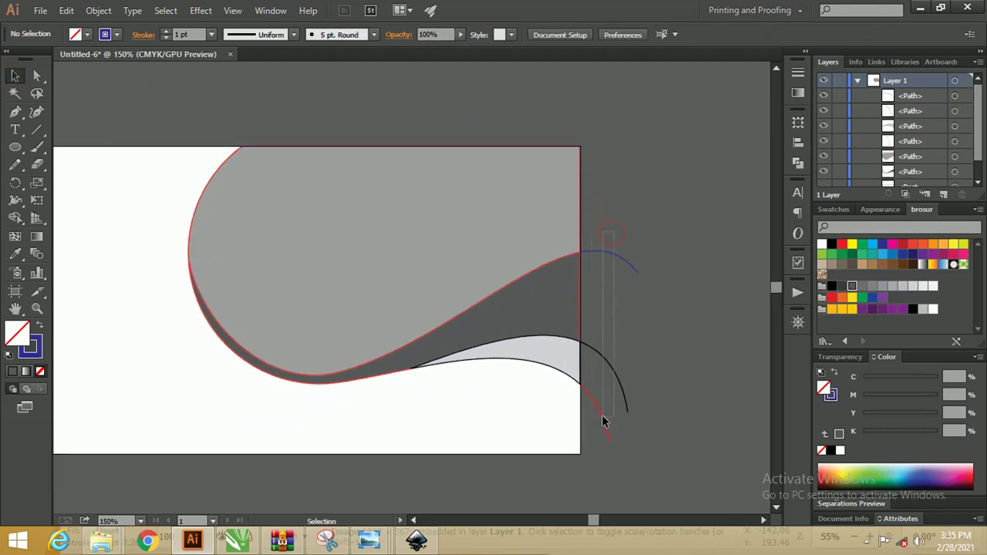
click(604, 422)
key(Delete)
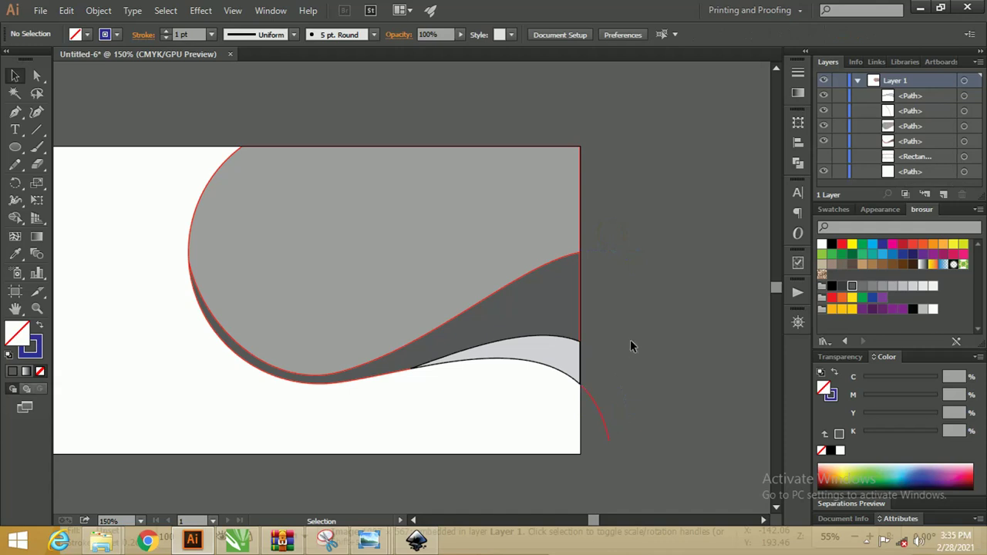
click(596, 420)
key(Delete)
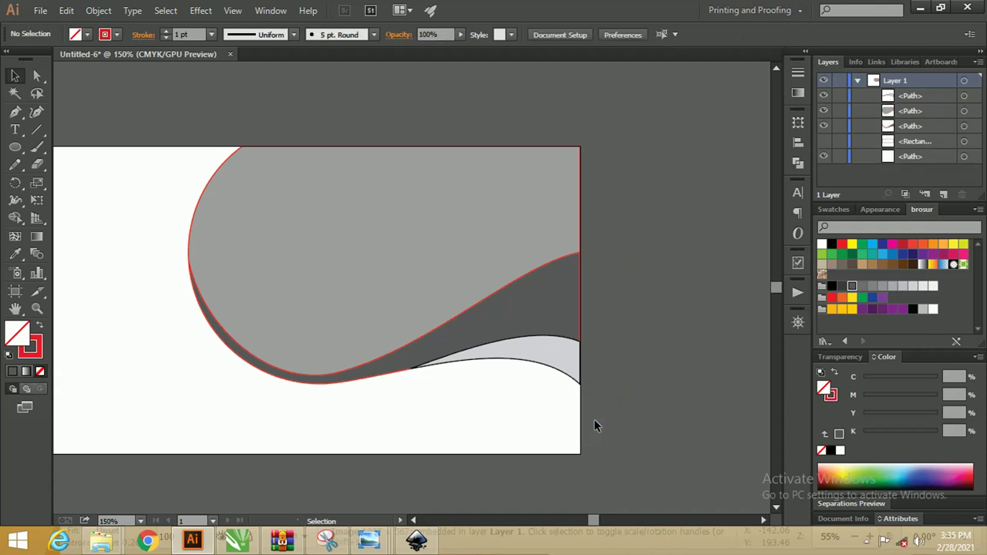
Set the stroke of all wave shapes to None and zoom out to the banner.
key(ctrl+a)
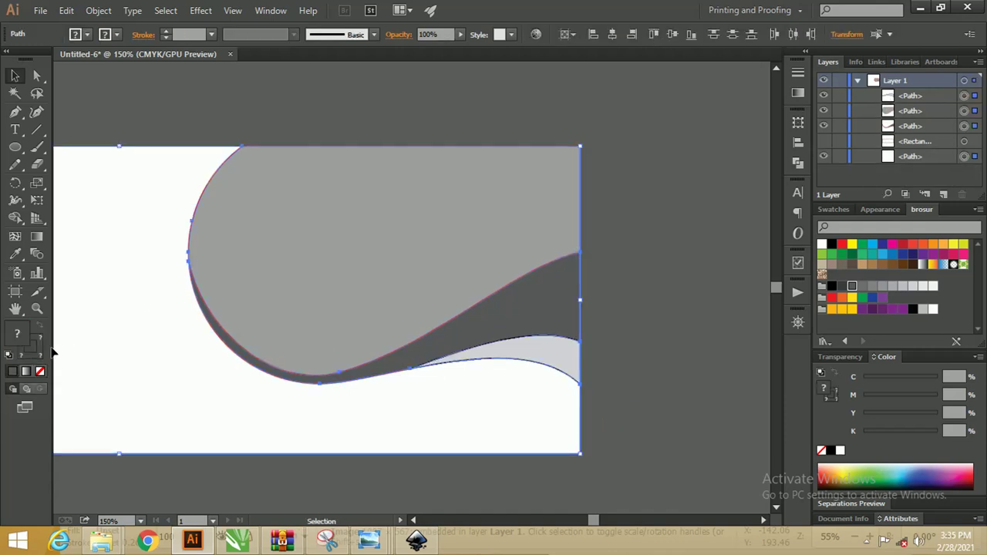
click(41, 371)
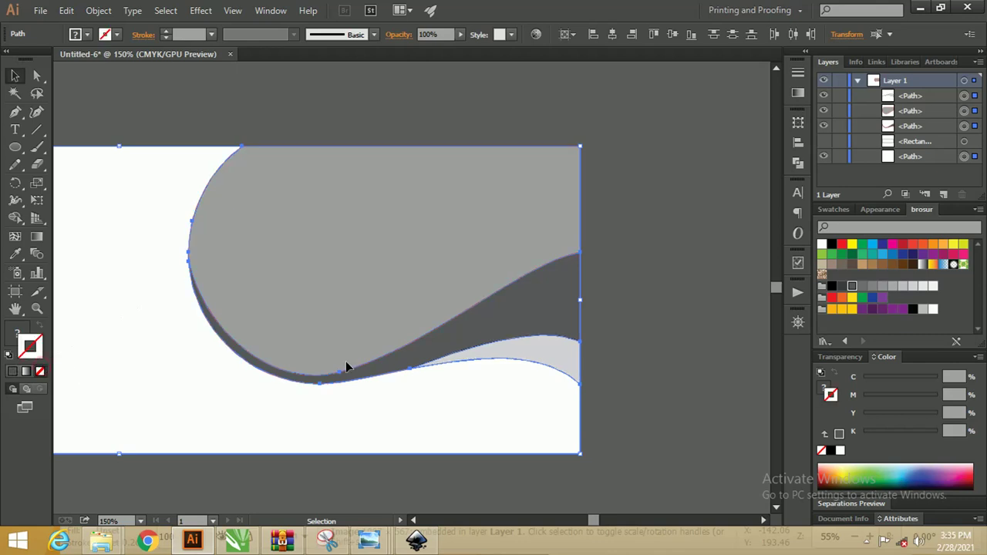
click(631, 285)
key(z)
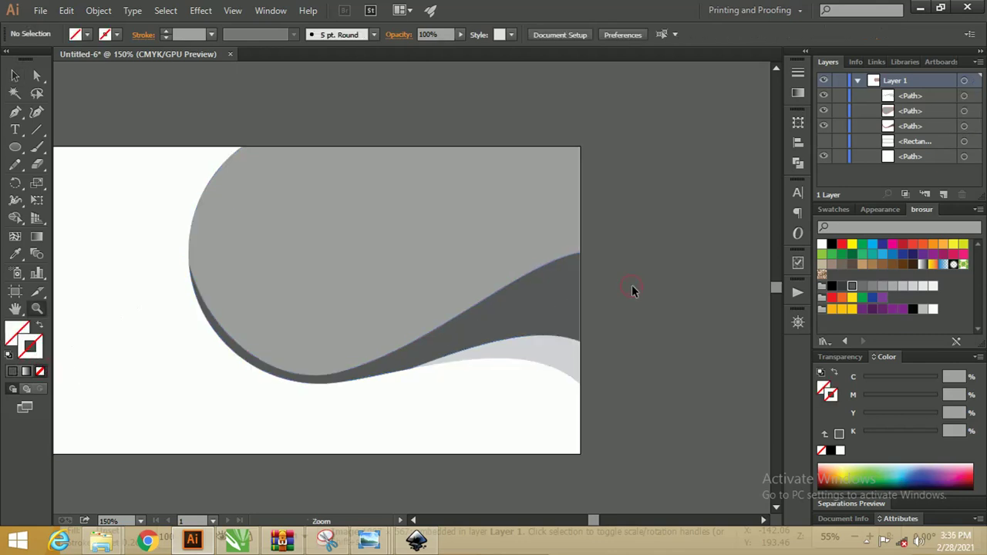
drag(646, 255, 566, 269)
mouse_move(463, 275)
mouse_down()
mouse_move(502, 249)
mouse_move(540, 283)
mouse_move(568, 279)
mouse_up()
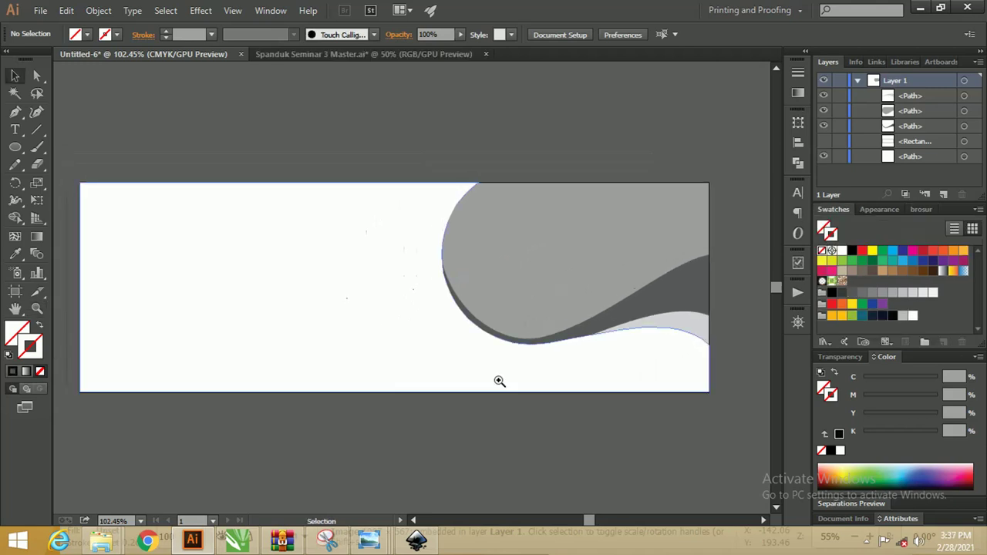
Draw a horizontal line across the banner's bottom with black stroke and no fill.
click(37, 131)
mouse_move(81, 371)
mouse_down()
mouse_move(548, 380)
mouse_move(736, 369)
mouse_up()
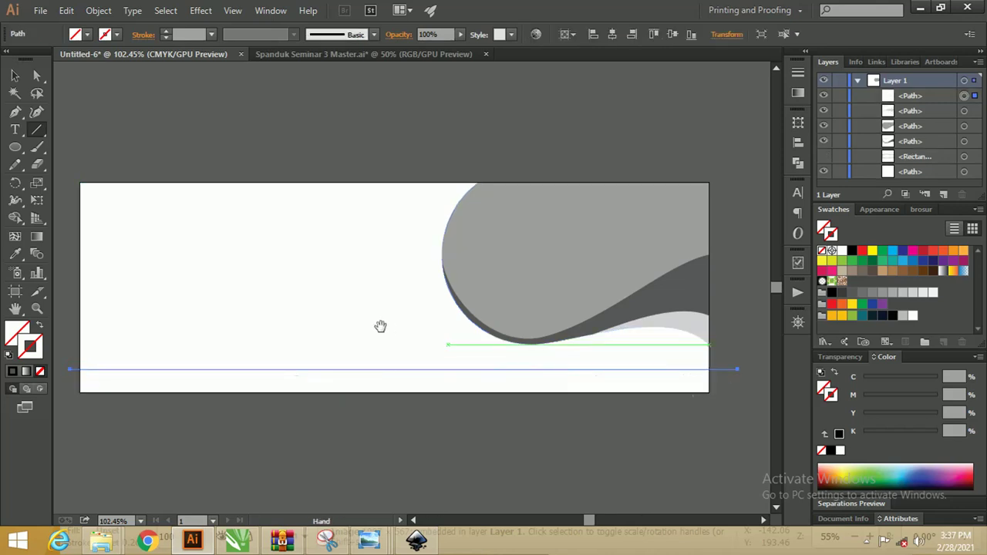
drag(380, 326, 398, 322)
key(d)
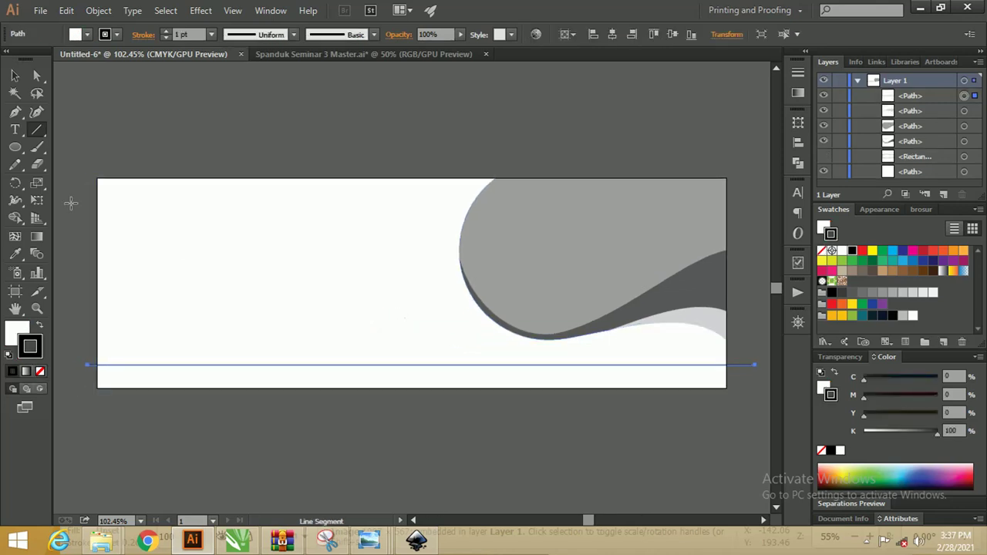
click(17, 333)
click(40, 373)
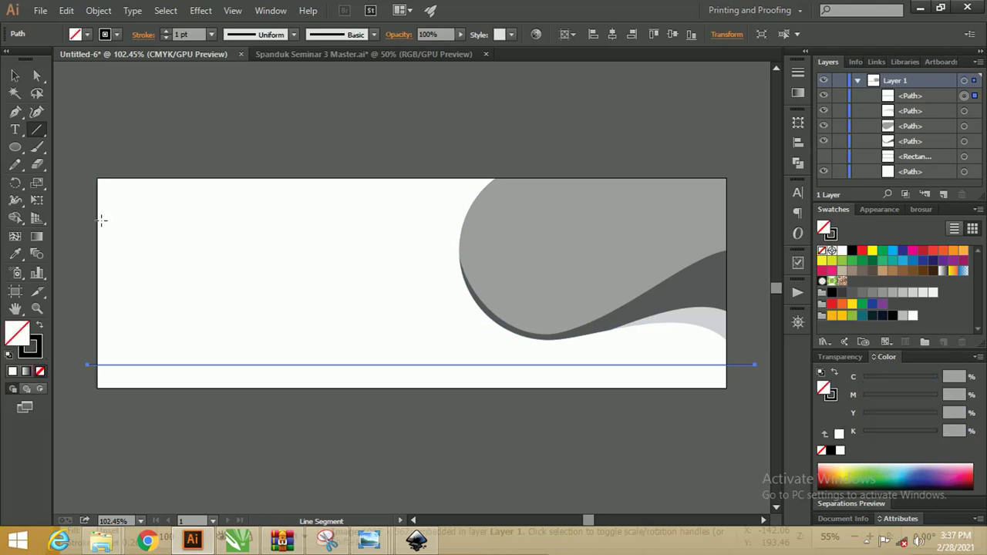
Make the line's left end smooth and pull its handle up to arch the curve.
click(87, 365)
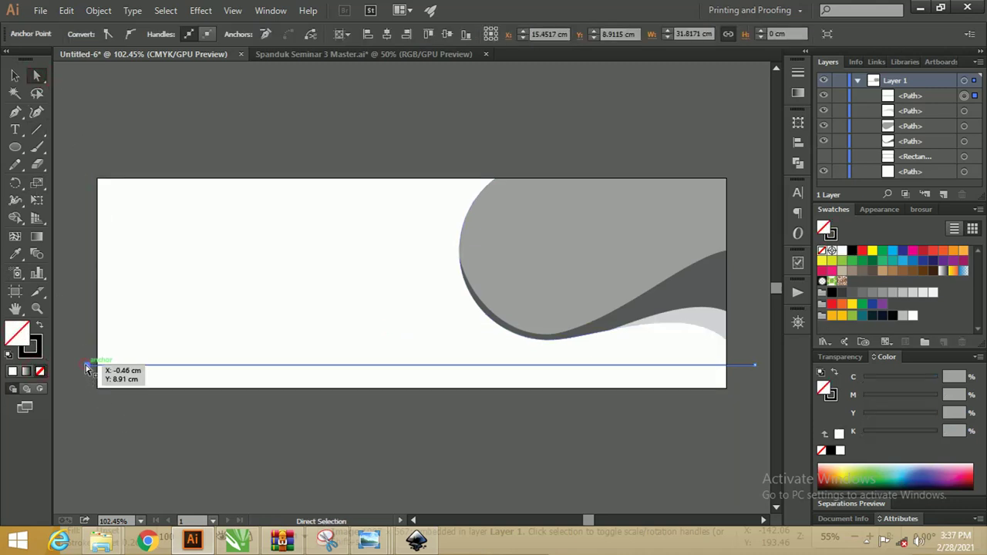
click(128, 36)
mouse_move(134, 308)
mouse_down()
mouse_move(146, 233)
mouse_move(143, 252)
mouse_up()
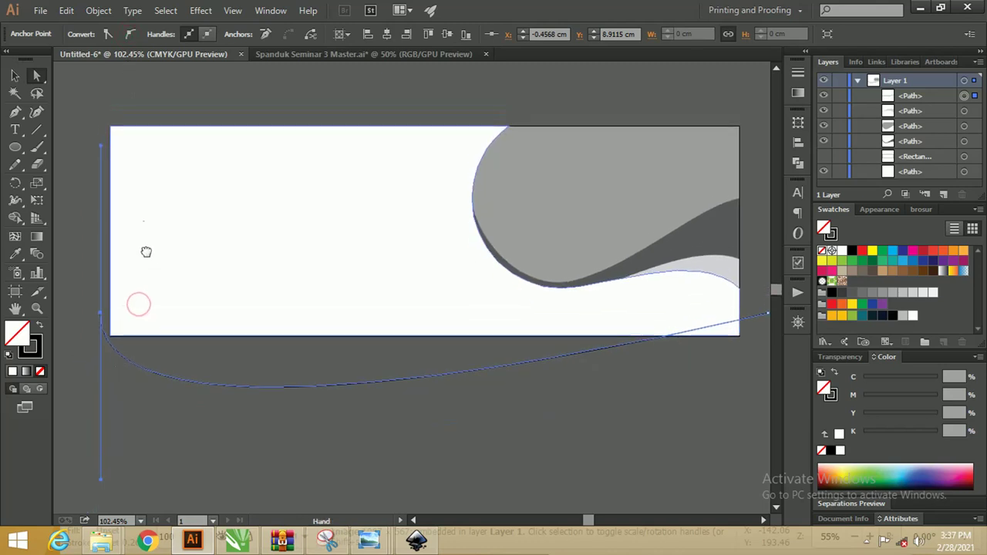
click(37, 112)
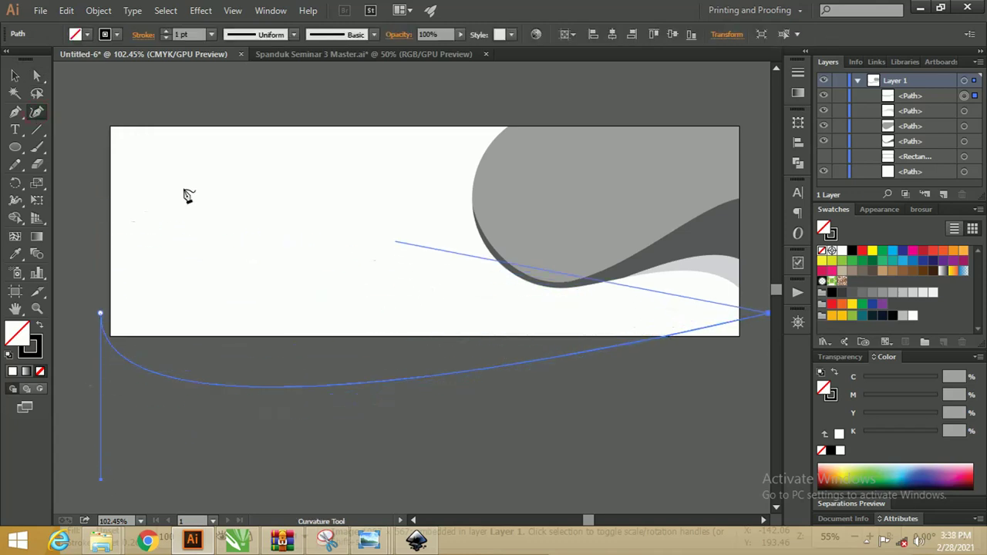
click(40, 77)
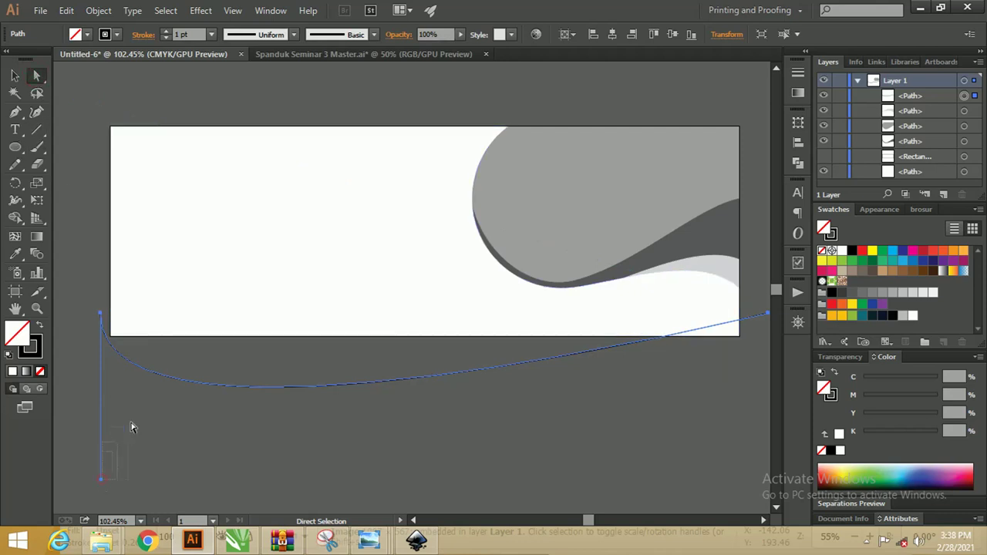
drag(131, 428, 171, 374)
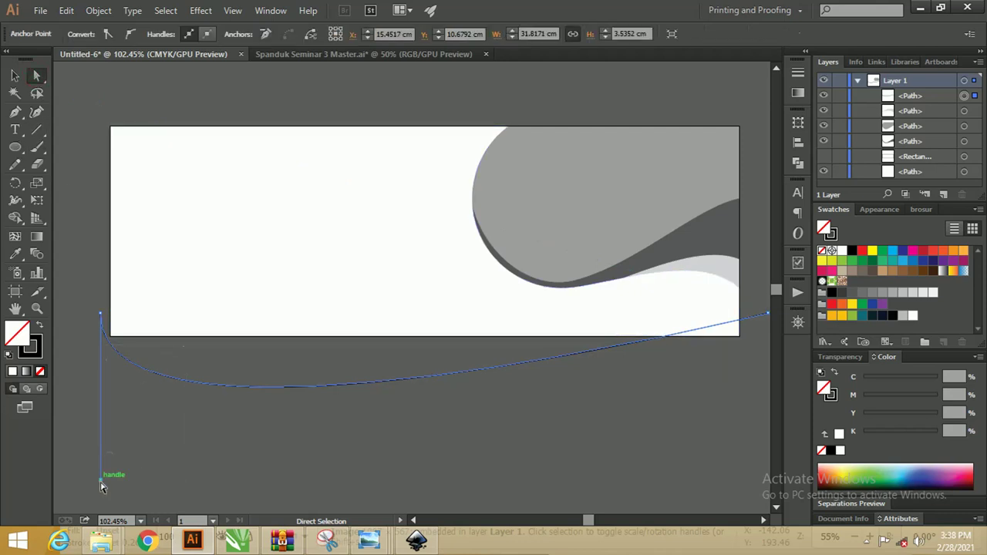
drag(101, 484, 220, 254)
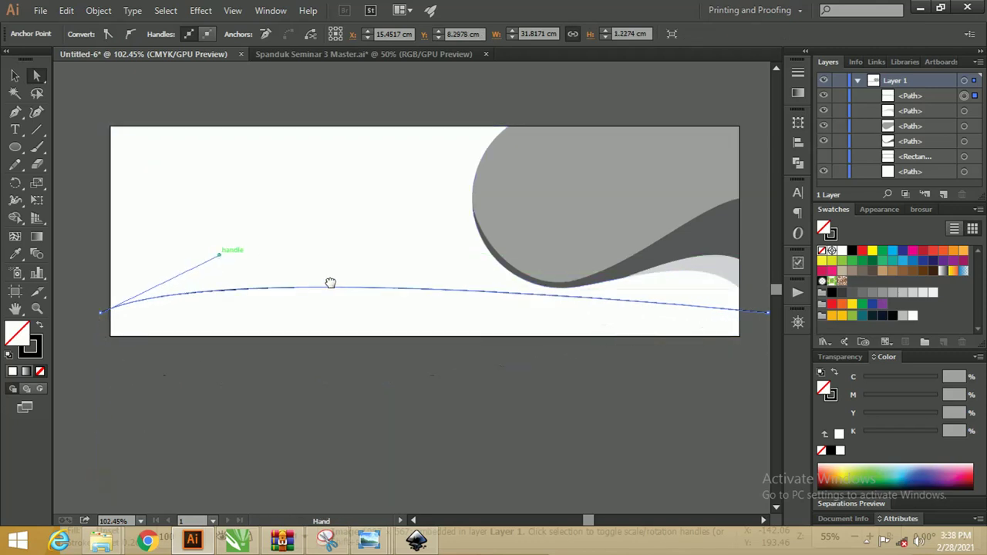
Make the right end smooth and swing its handle down to form a wave.
drag(330, 283, 261, 297)
click(697, 327)
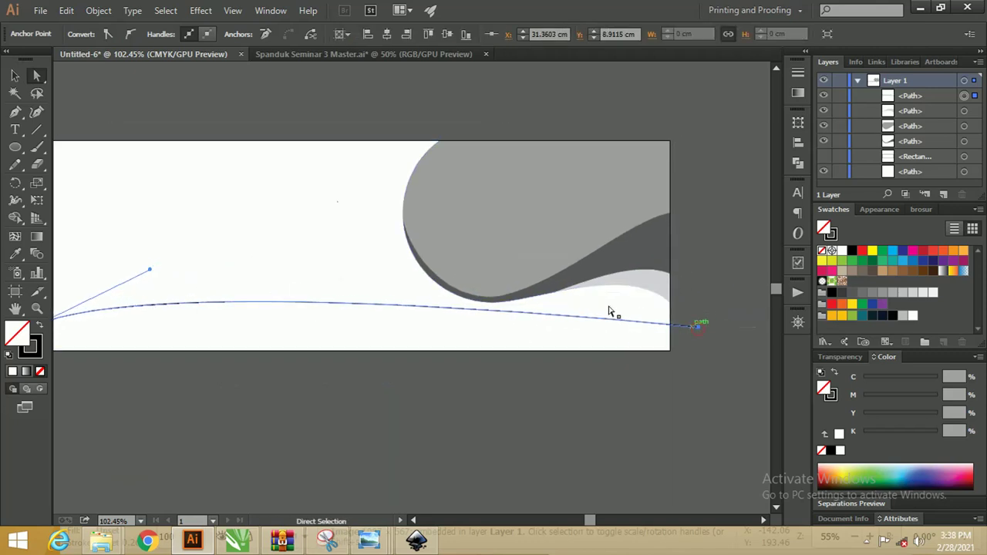
click(130, 34)
drag(177, 236, 253, 224)
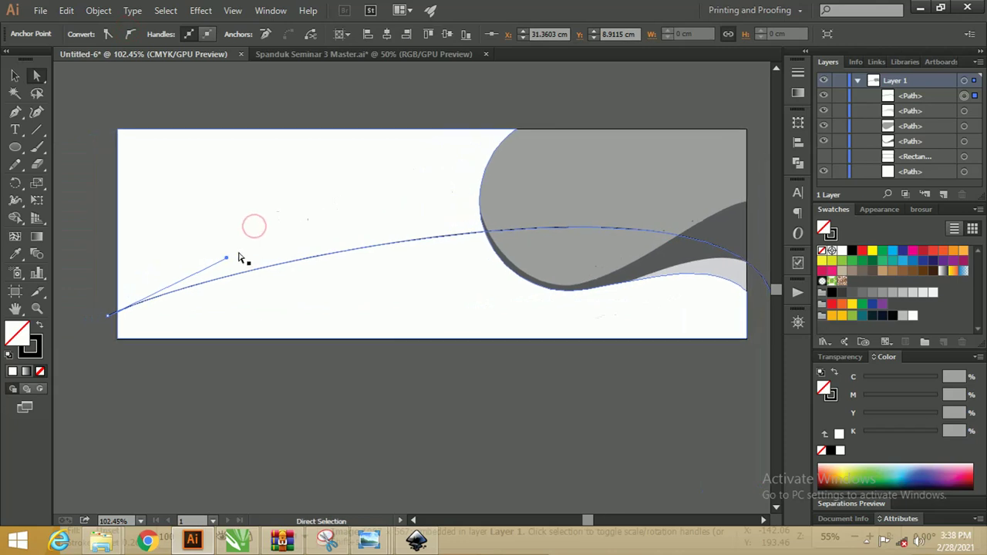
drag(626, 189, 561, 217)
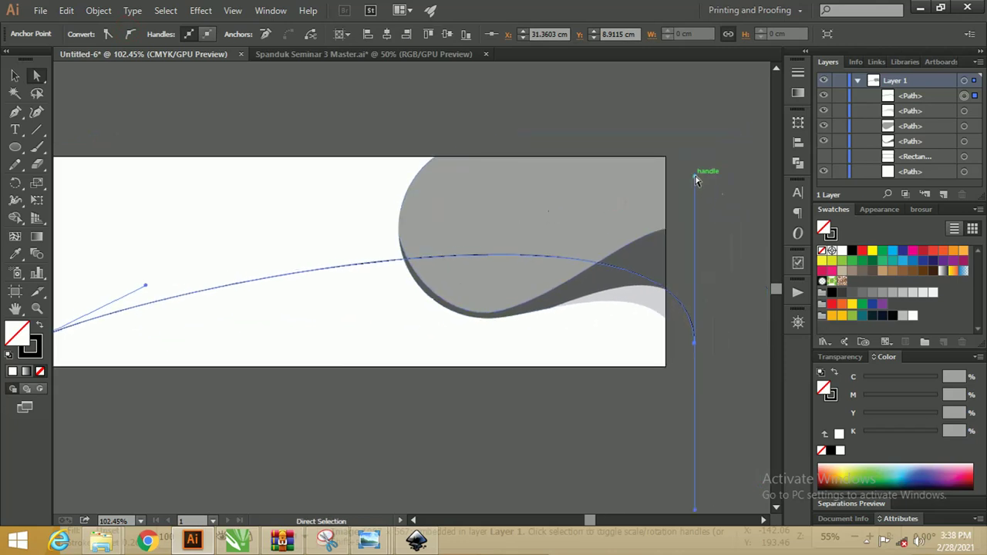
drag(696, 179, 419, 379)
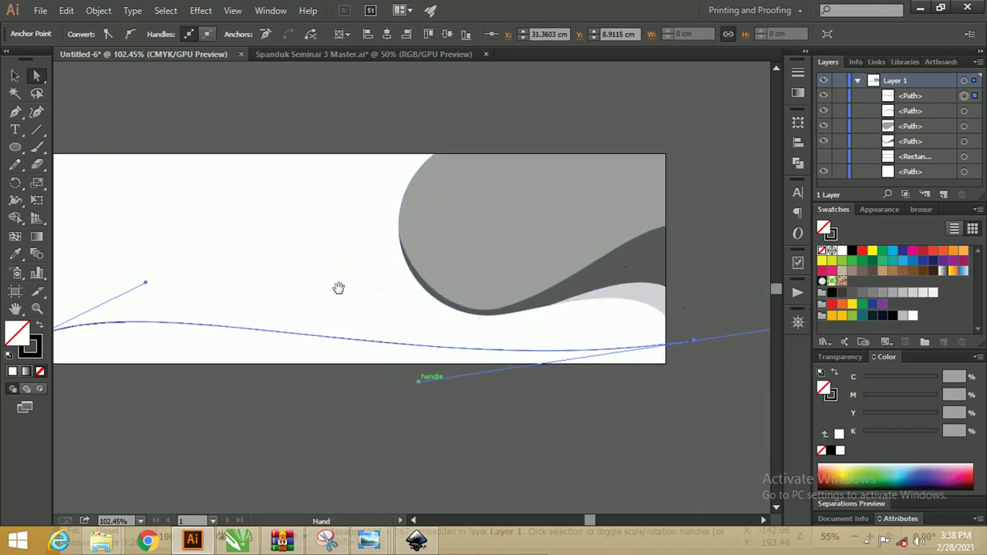
drag(339, 288, 482, 296)
drag(221, 343, 217, 354)
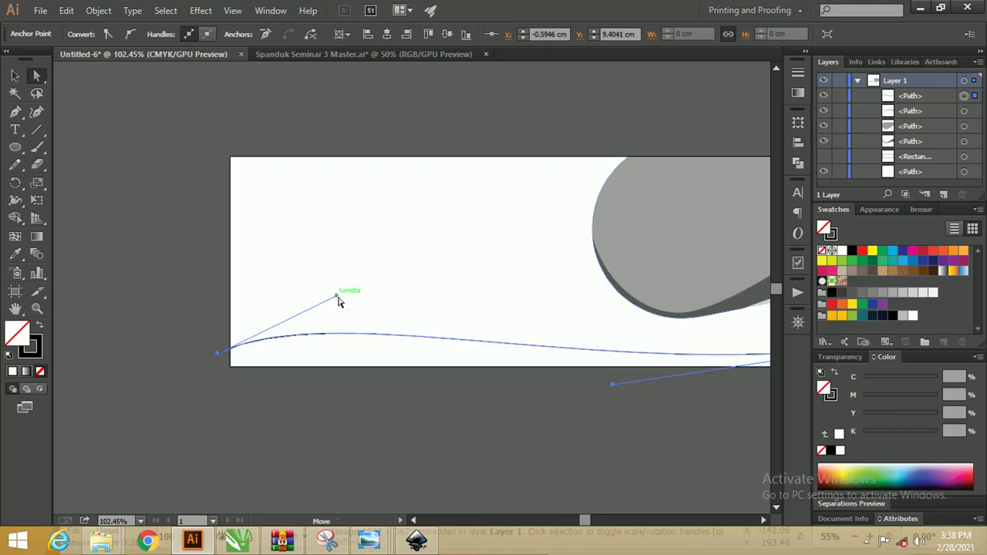
drag(334, 299, 336, 253)
At 100% zoom, fine-tune the end points and handles so the wave's middle dips lower.
mouse_move(482, 306)
mouse_down()
mouse_move(335, 247)
mouse_move(308, 277)
mouse_up()
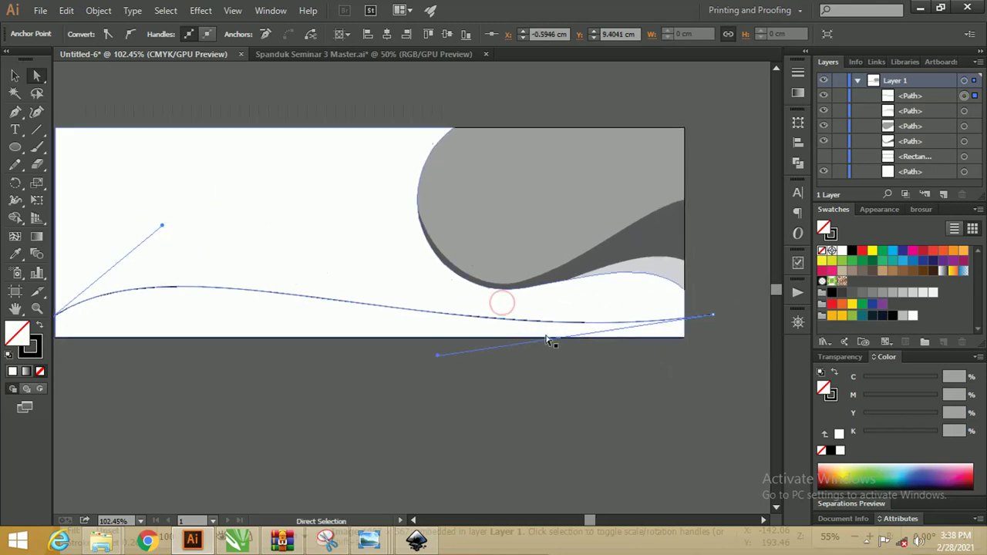
key(ctrl+1)
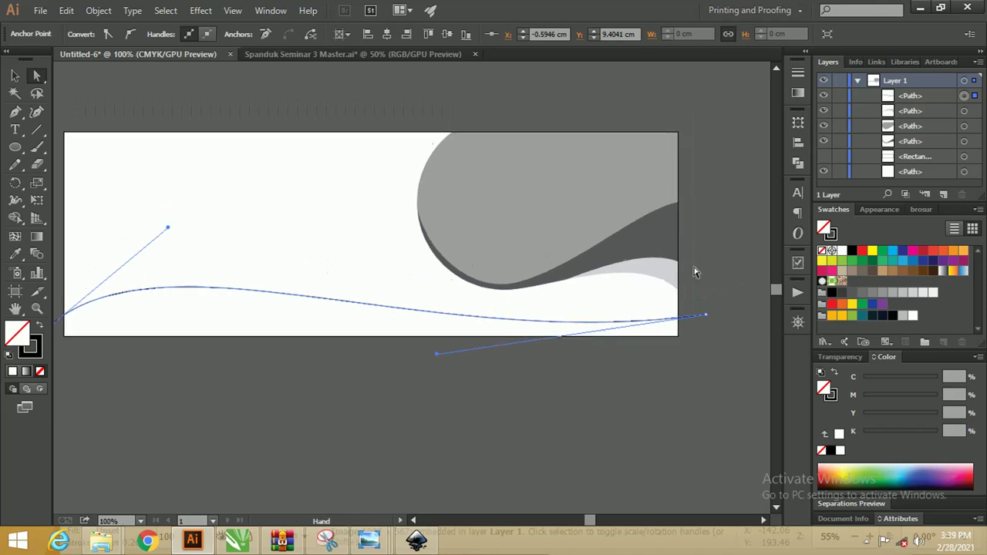
drag(605, 283, 661, 282)
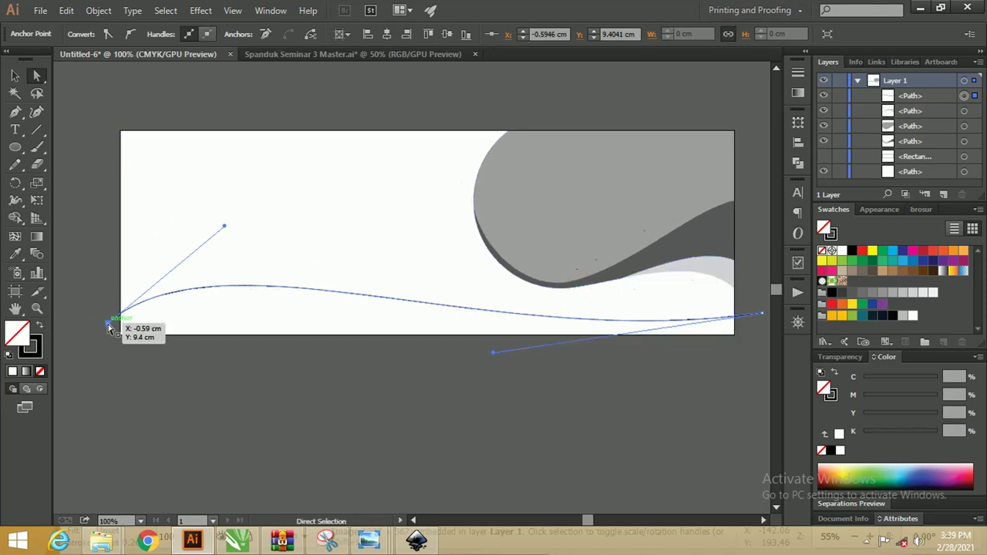
drag(108, 327, 104, 325)
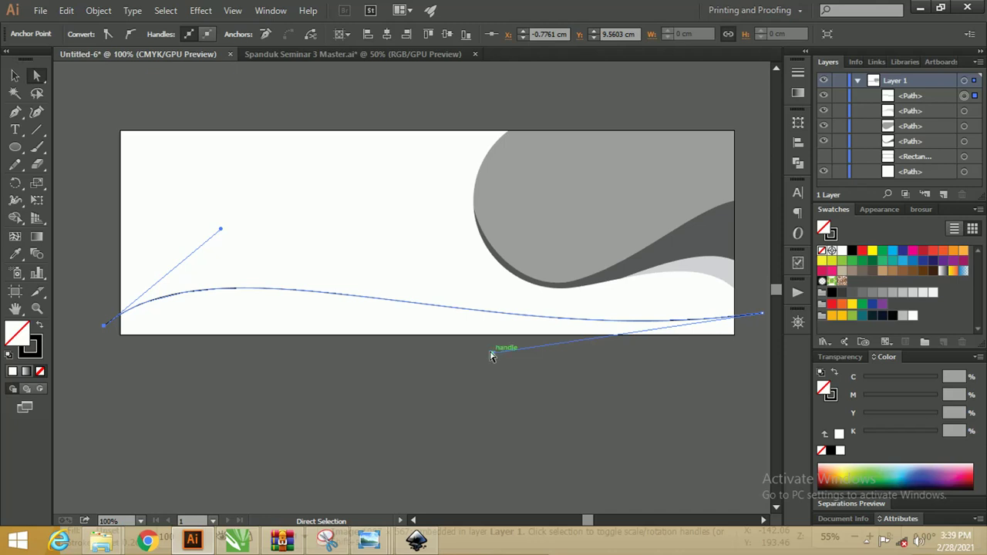
drag(497, 320, 429, 296)
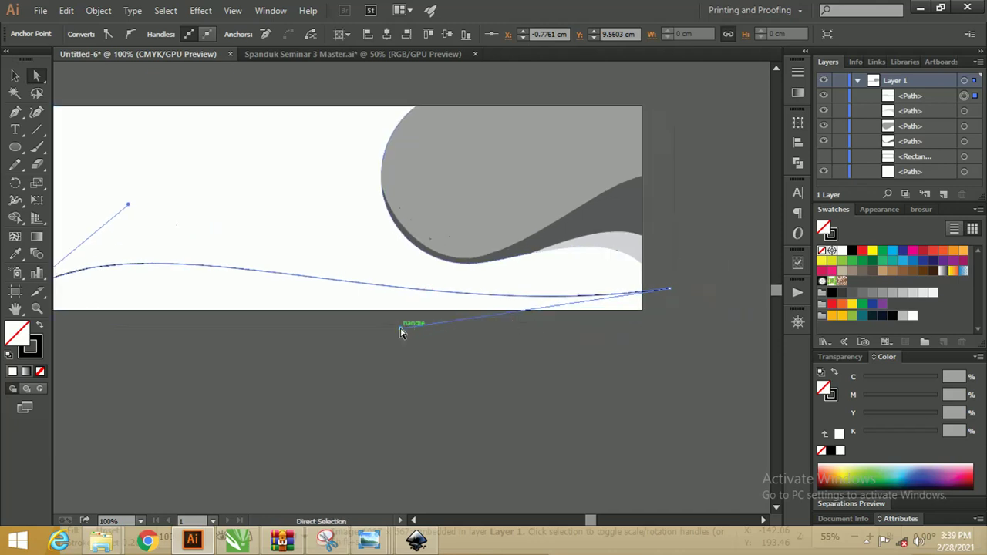
drag(400, 331, 391, 366)
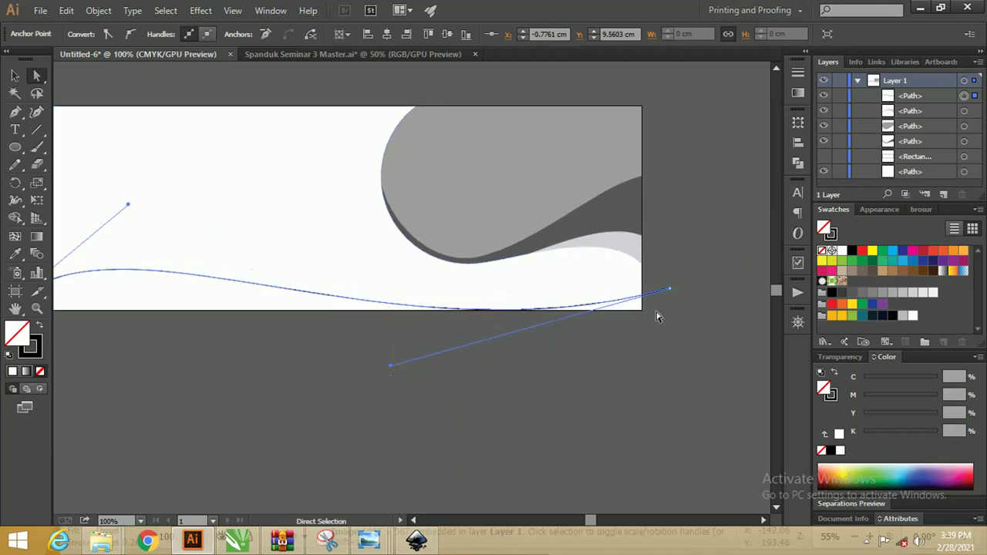
drag(669, 291, 661, 270)
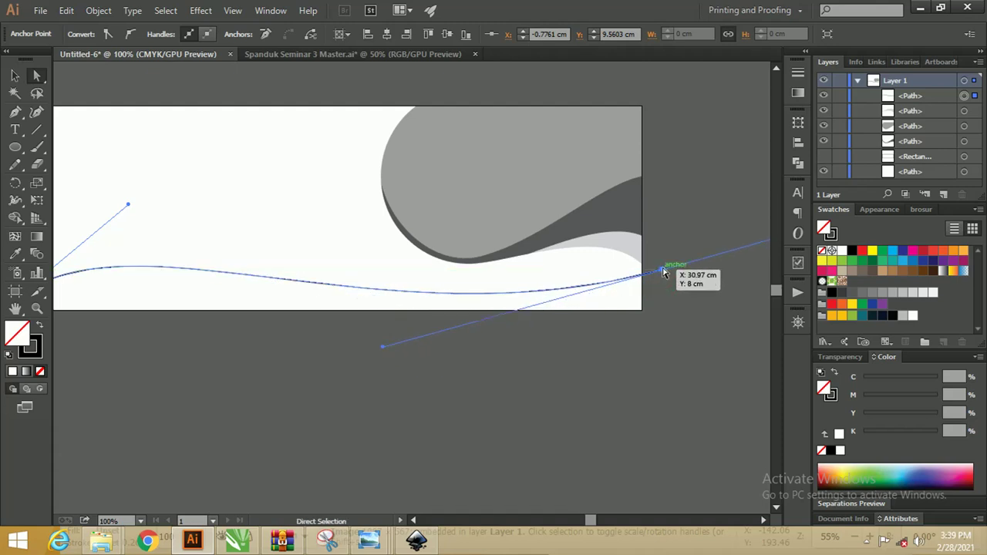
drag(416, 292, 438, 290)
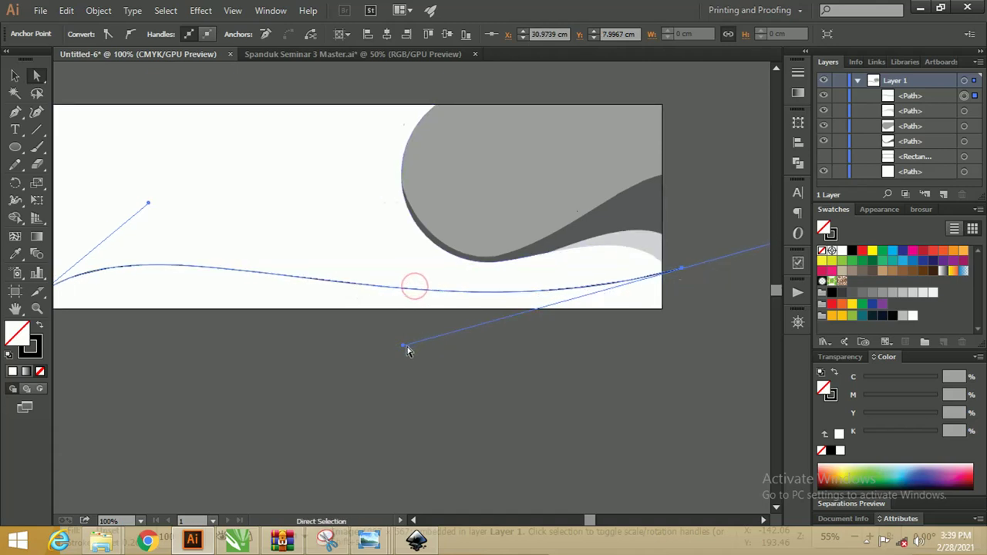
drag(402, 344, 327, 379)
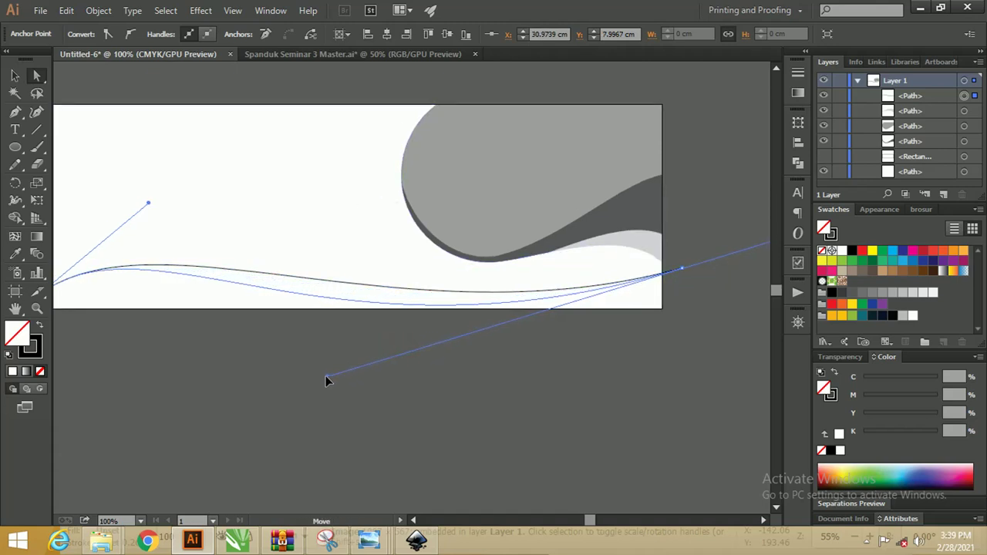
drag(421, 317, 407, 311)
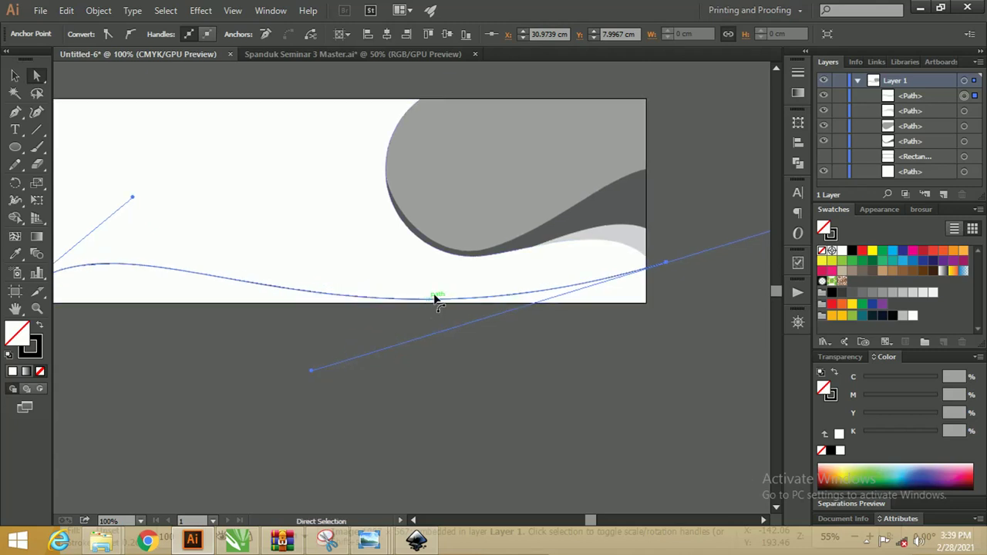
Add an anchor at the wave's low point and raise the wave's right section.
key(plus)
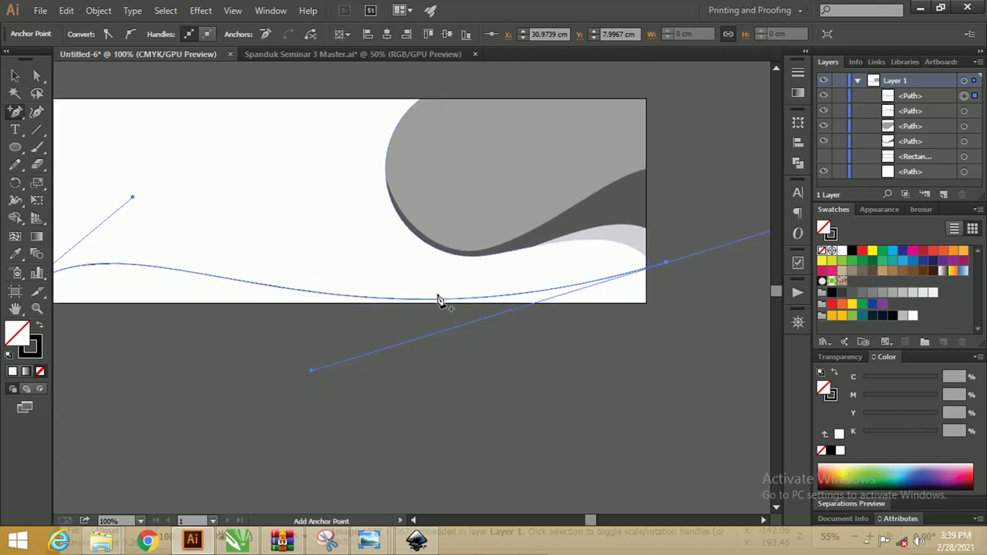
click(423, 299)
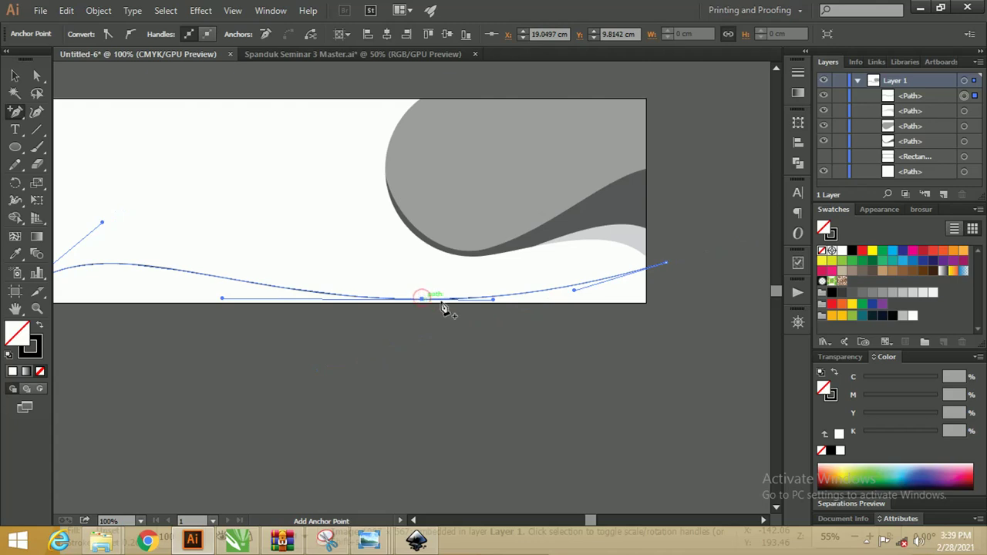
click(37, 75)
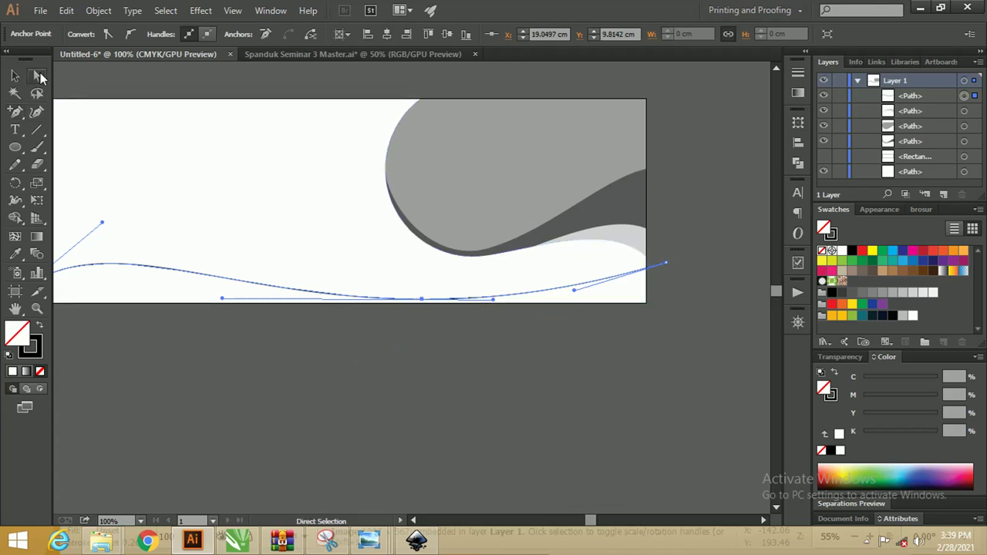
drag(575, 289, 567, 252)
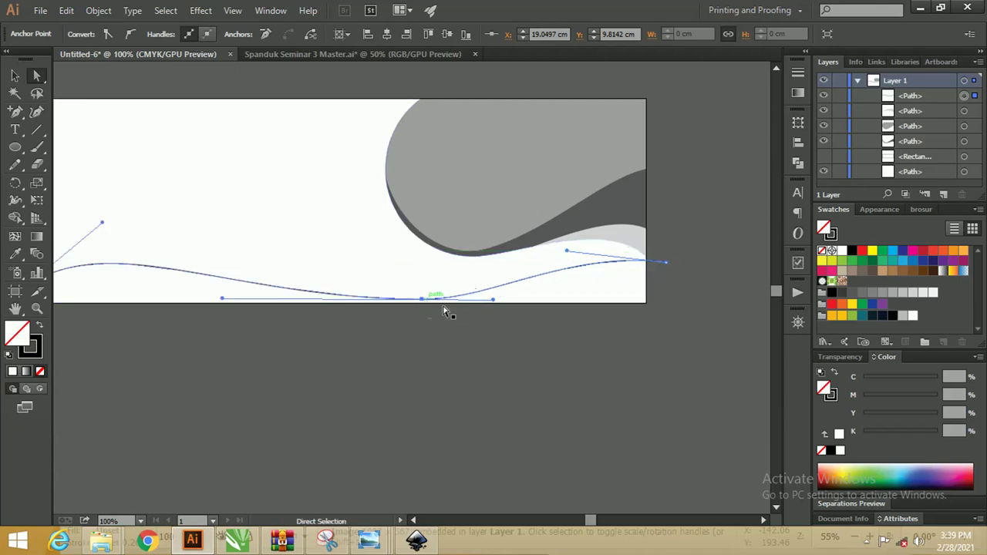
drag(665, 262, 662, 281)
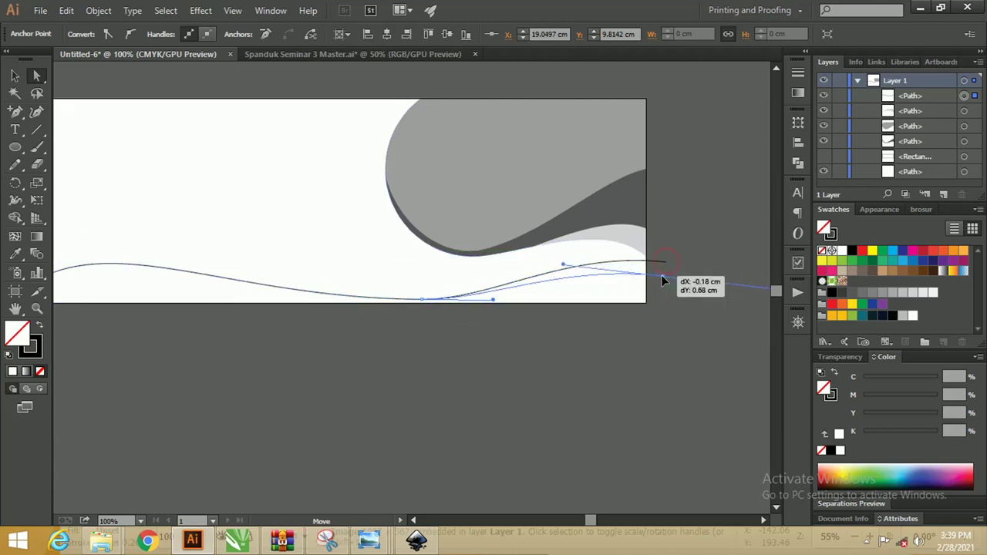
drag(564, 265, 568, 250)
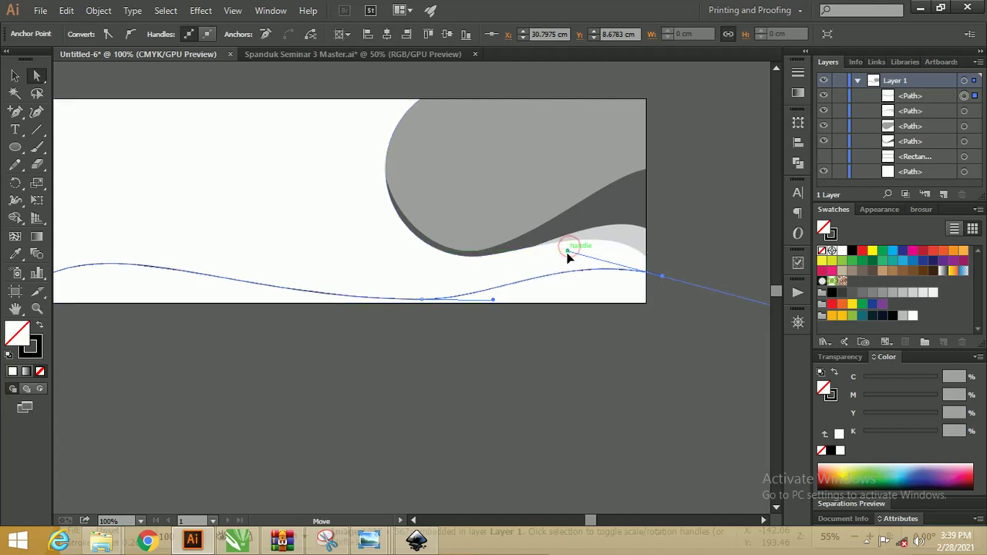
drag(474, 251, 547, 252)
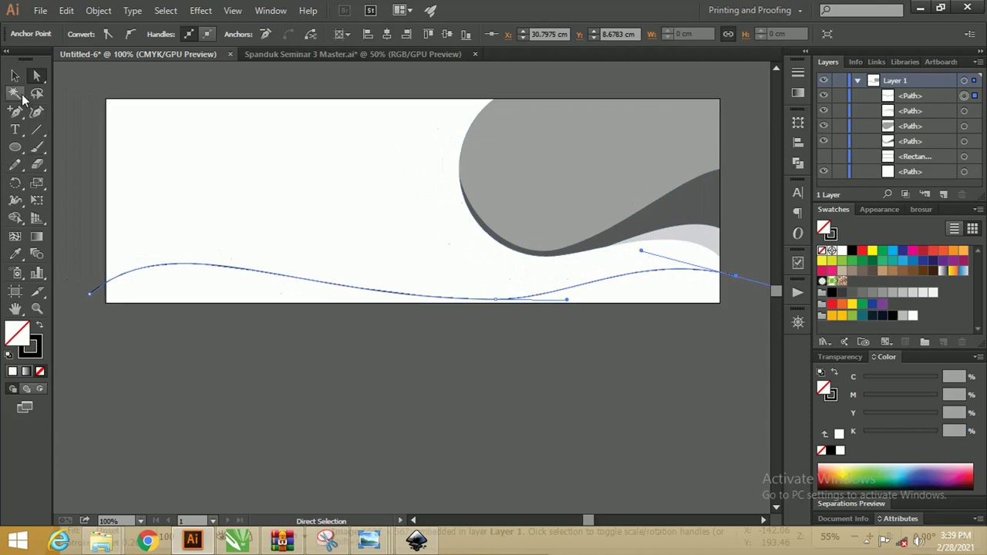
Duplicate the wave line about 1.51 cm to the right so the copies cross.
key(v)
click(141, 224)
click(149, 267)
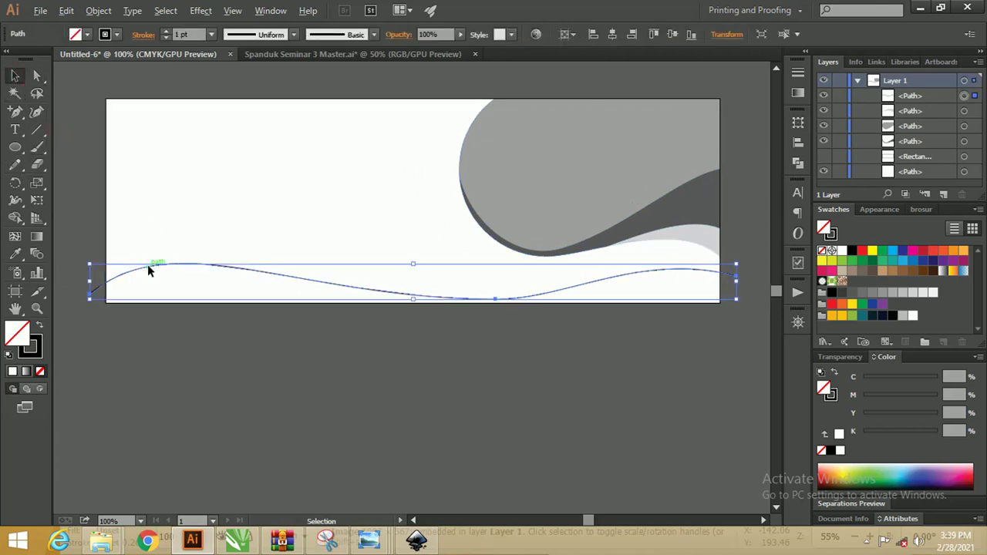
drag(149, 268, 183, 271)
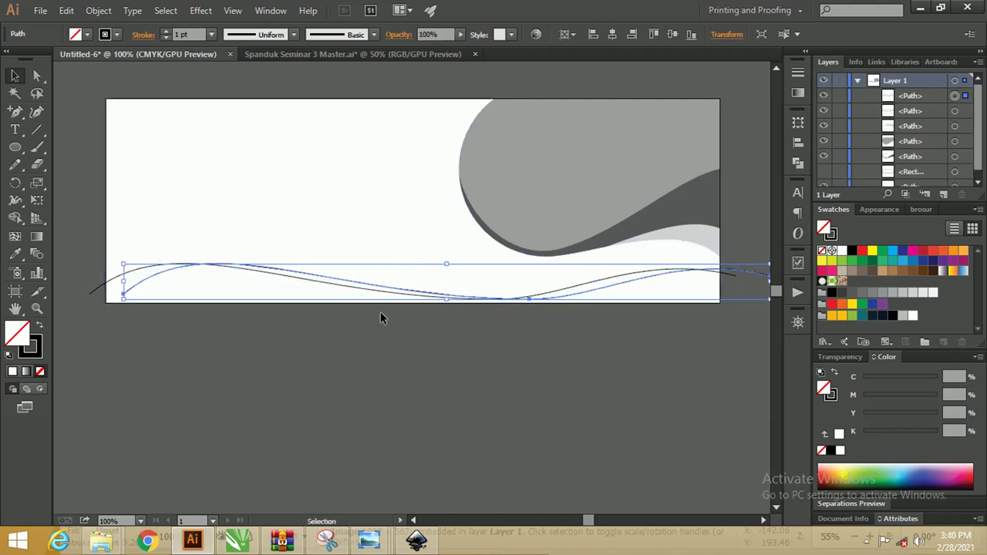
Drop the copied wave's left end to the banner edge and reshape its left rise.
click(332, 324)
key(z)
click(234, 247)
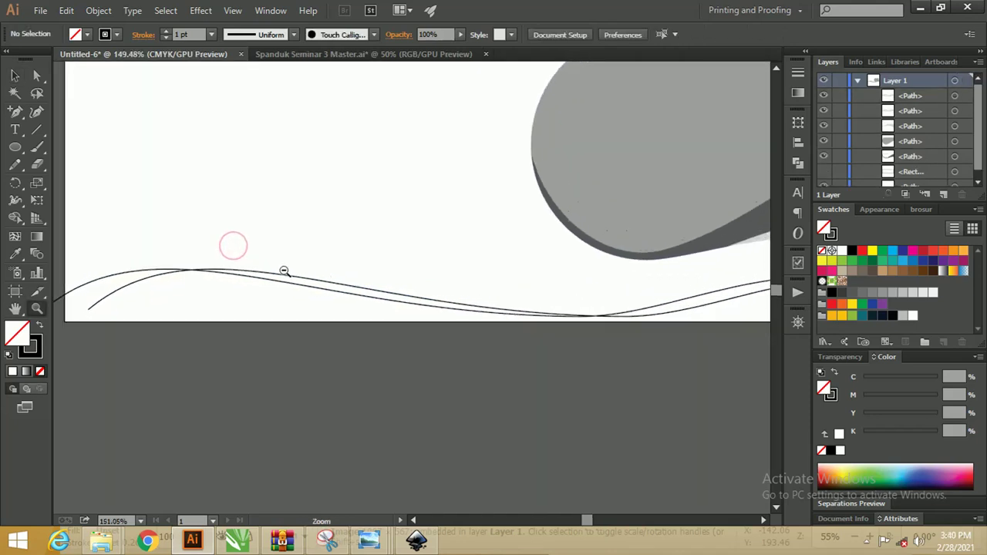
mouse_move(271, 286)
mouse_down()
mouse_move(360, 286)
mouse_move(308, 272)
mouse_up()
key(a)
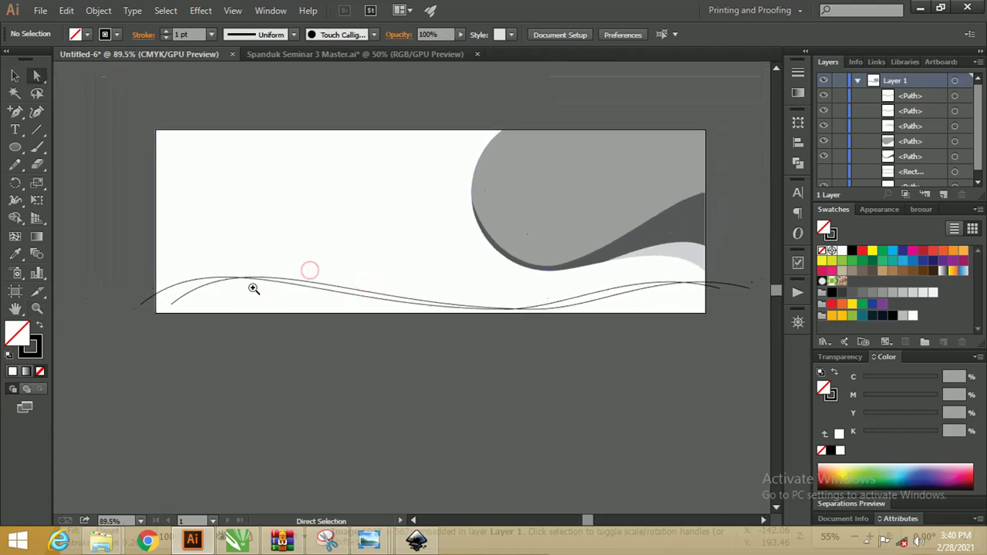
drag(204, 296, 154, 318)
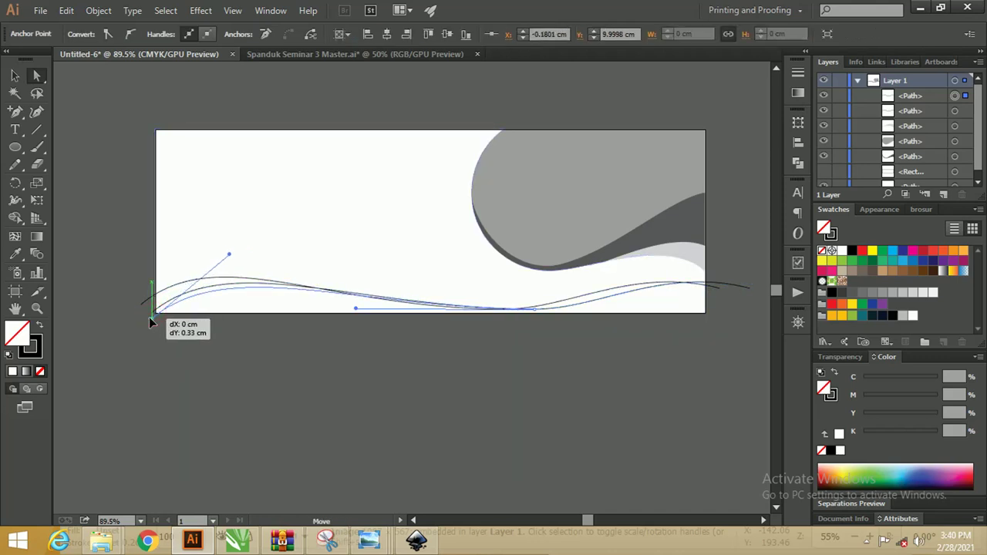
drag(229, 255, 262, 239)
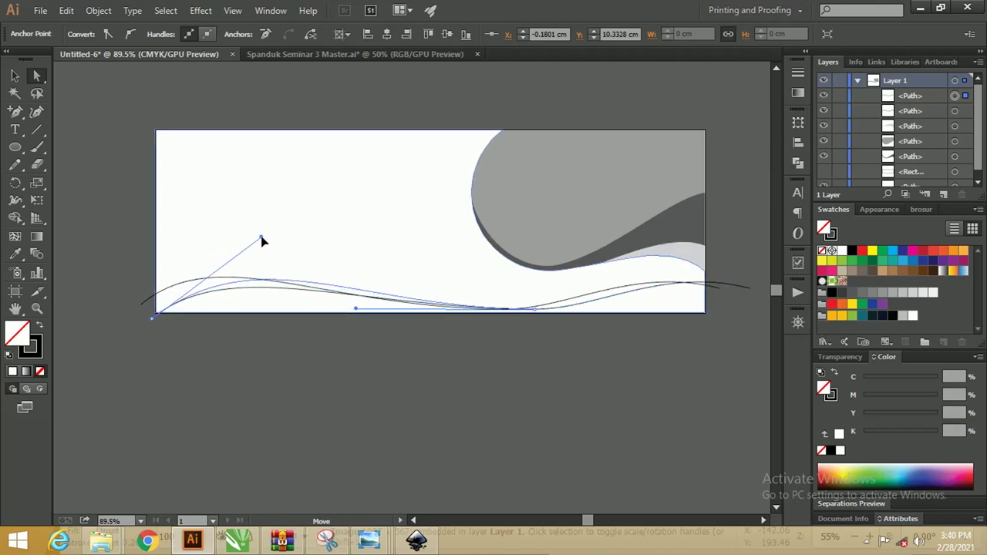
Adjust both wave lines' right-end anchors and handles to smooth their right crests.
key(z)
scroll(483, 293, right, 3)
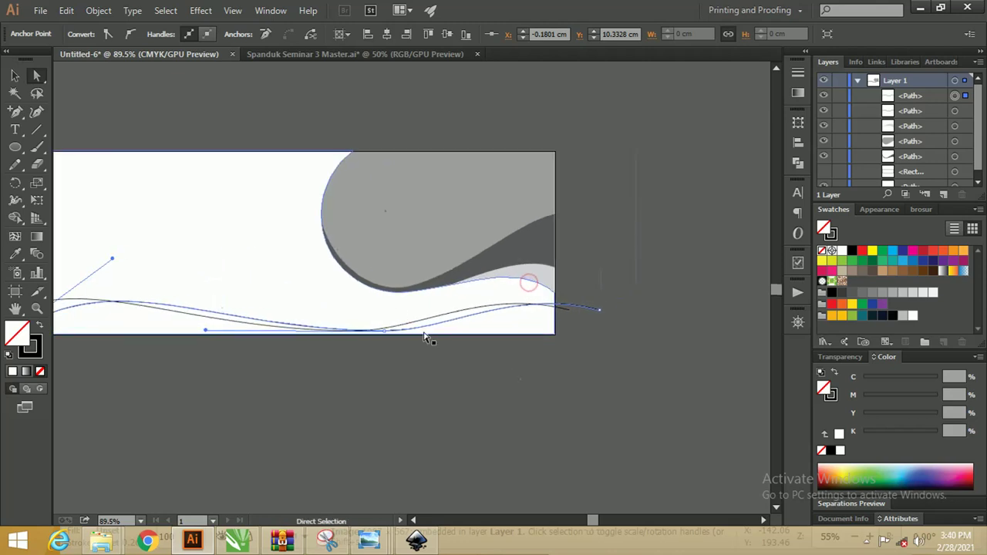
drag(550, 320, 520, 328)
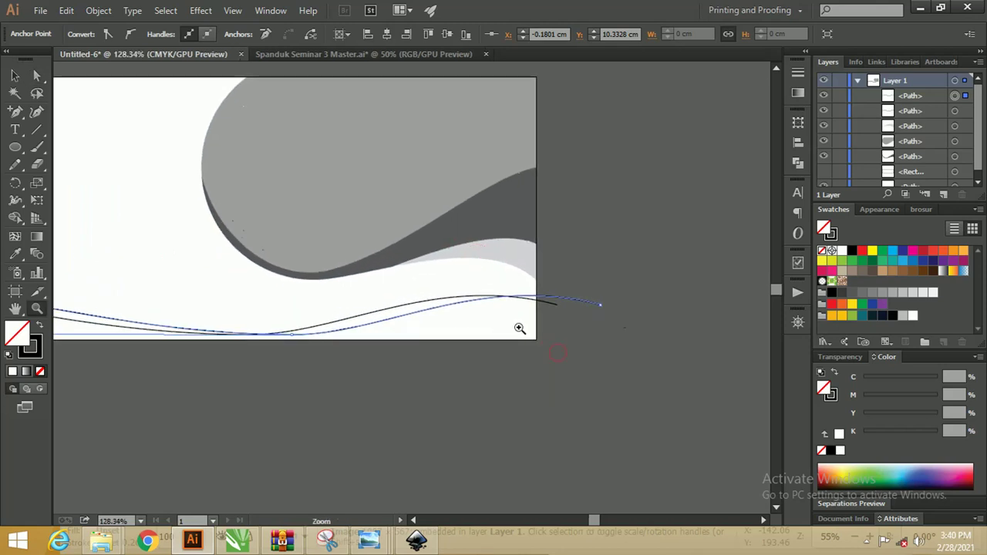
key(a)
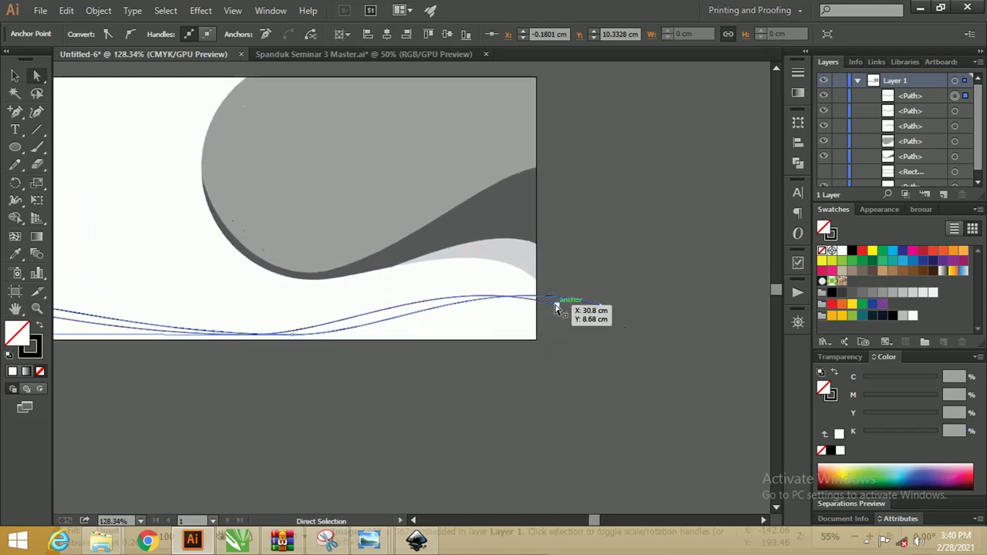
click(556, 307)
drag(435, 272, 400, 260)
mouse_move(590, 309)
mouse_down()
mouse_move(478, 275)
mouse_move(446, 292)
mouse_move(432, 266)
mouse_move(449, 248)
mouse_up()
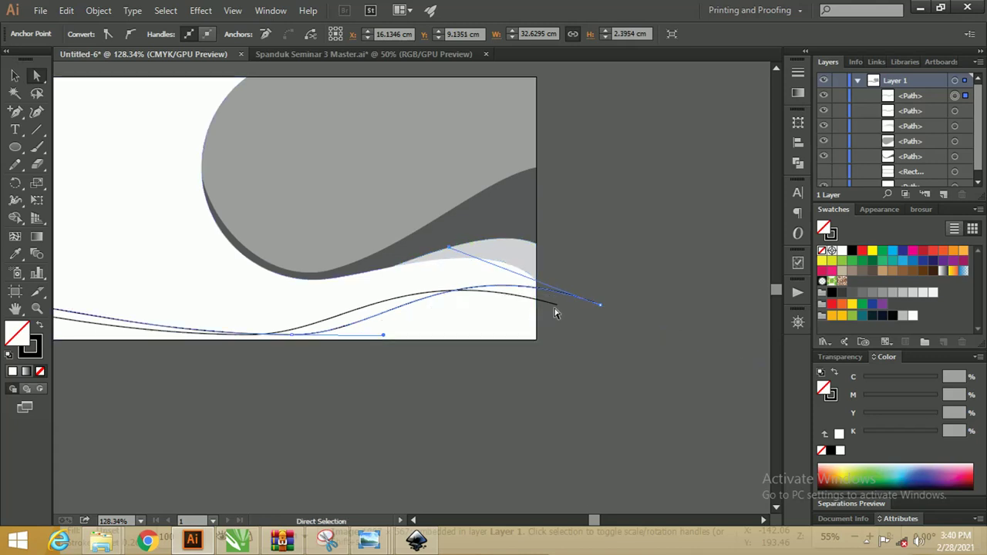
drag(556, 311, 558, 309)
drag(554, 317, 554, 316)
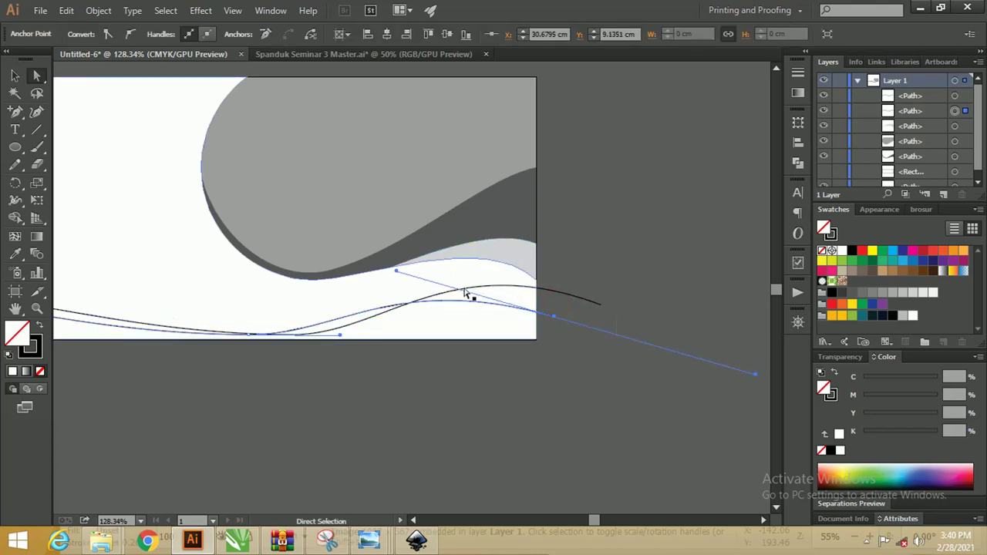
drag(397, 270, 402, 261)
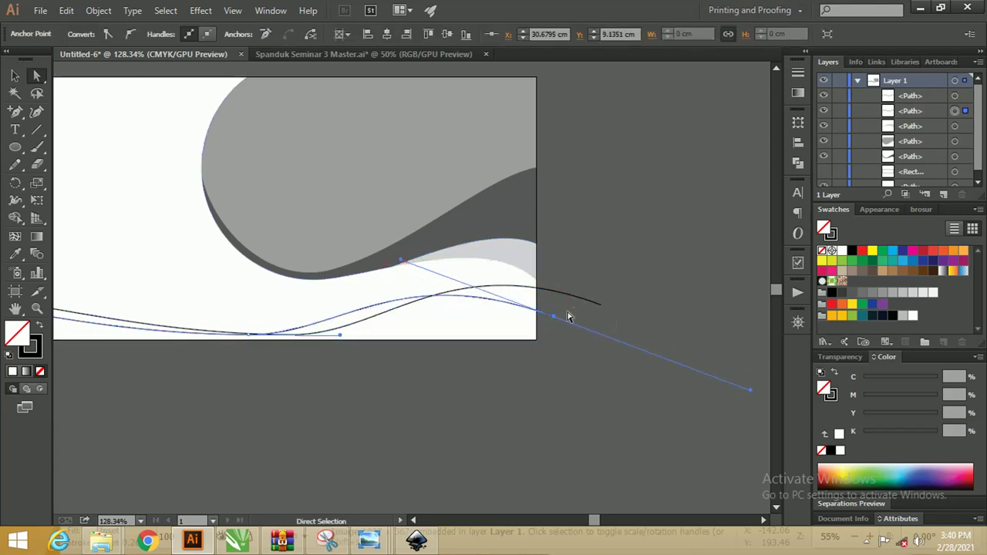
drag(599, 305, 591, 311)
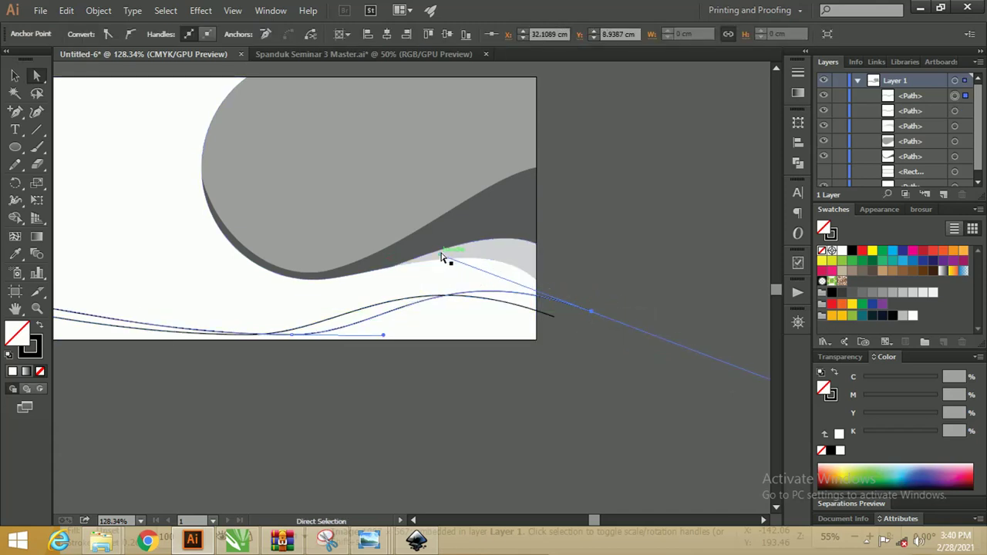
Reshape the lower wave's right rise and shift its bottom anchor to deepen the trough.
click(442, 252)
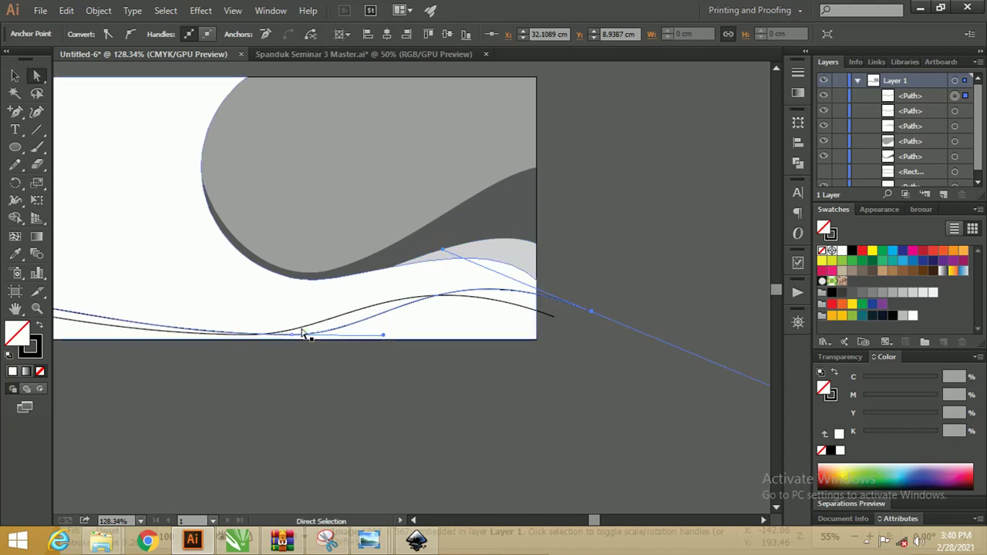
mouse_move(293, 335)
mouse_down()
mouse_move(280, 337)
mouse_move(370, 319)
mouse_up()
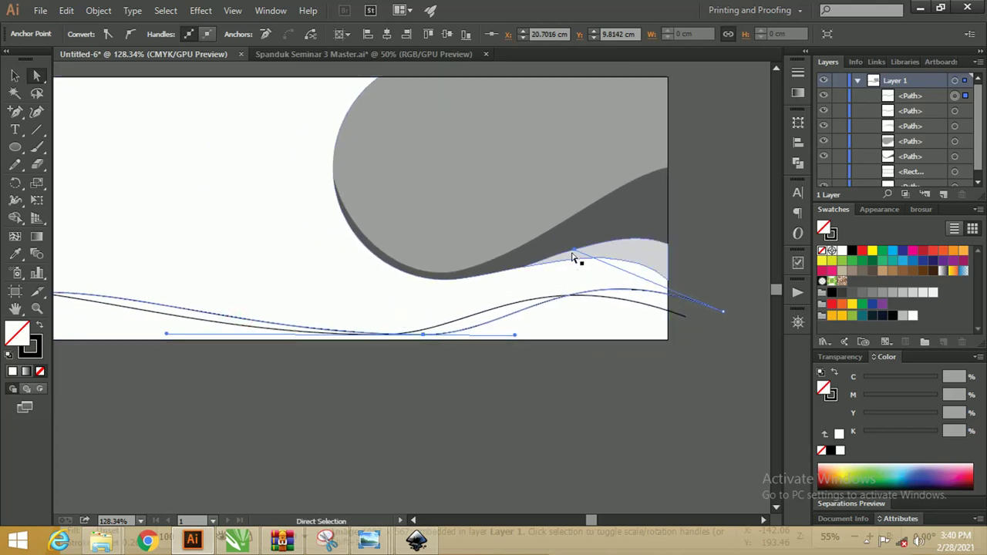
drag(573, 251, 593, 262)
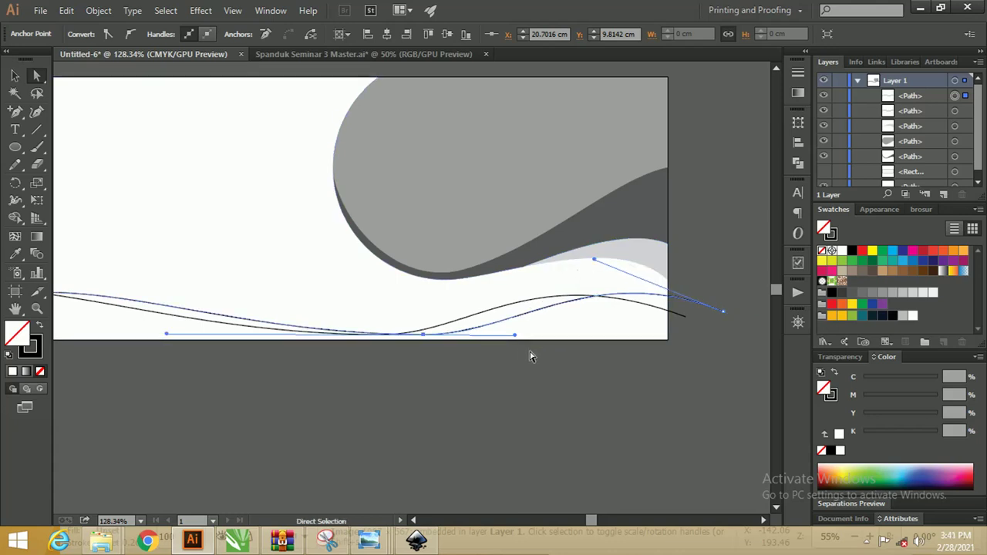
click(429, 380)
scroll(456, 357, left, 3)
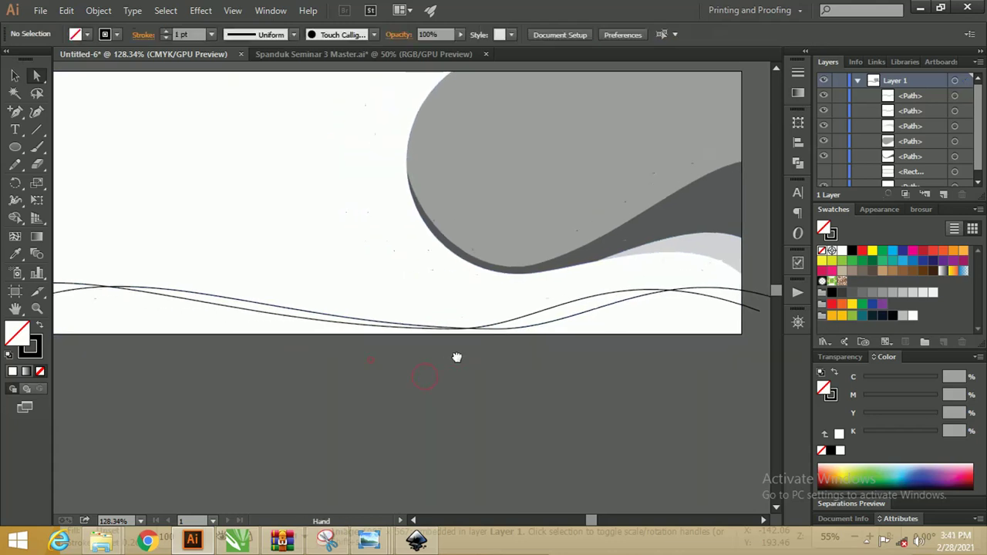
scroll(466, 357, left, 2)
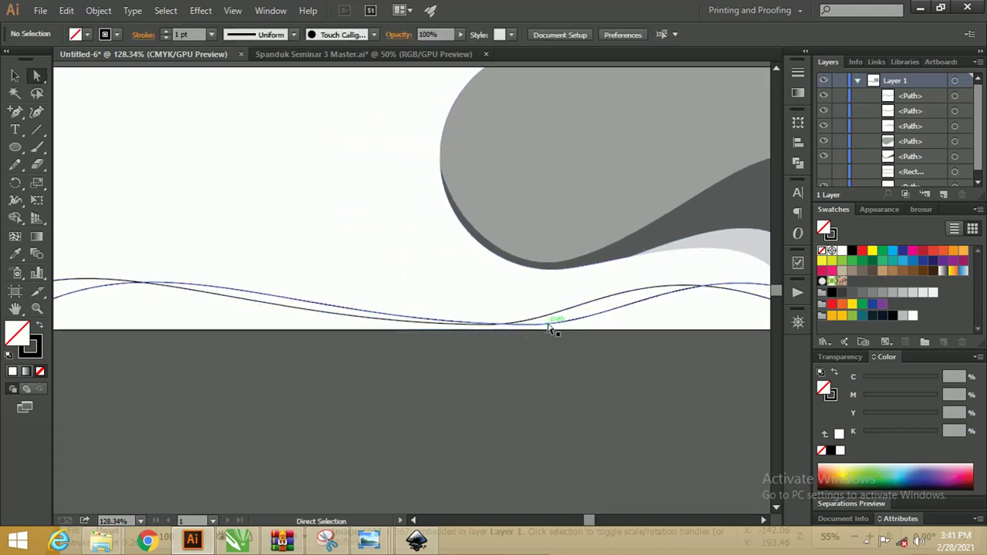
drag(516, 332, 507, 329)
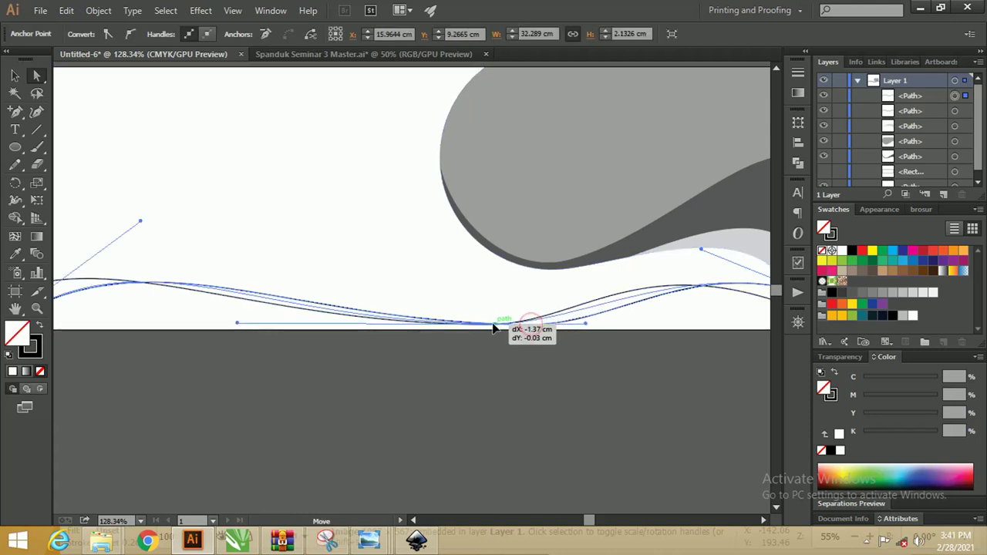
drag(507, 330, 488, 319)
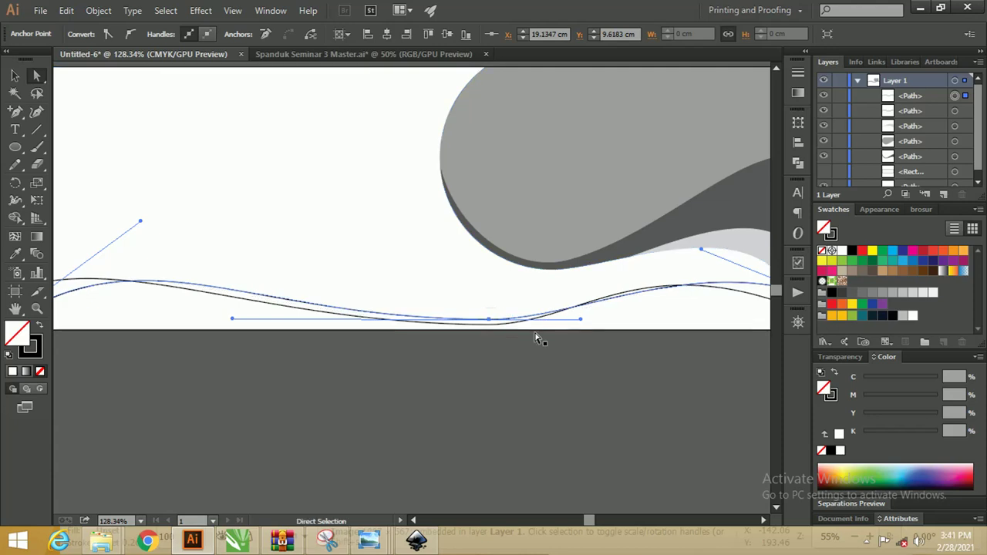
drag(569, 324, 569, 328)
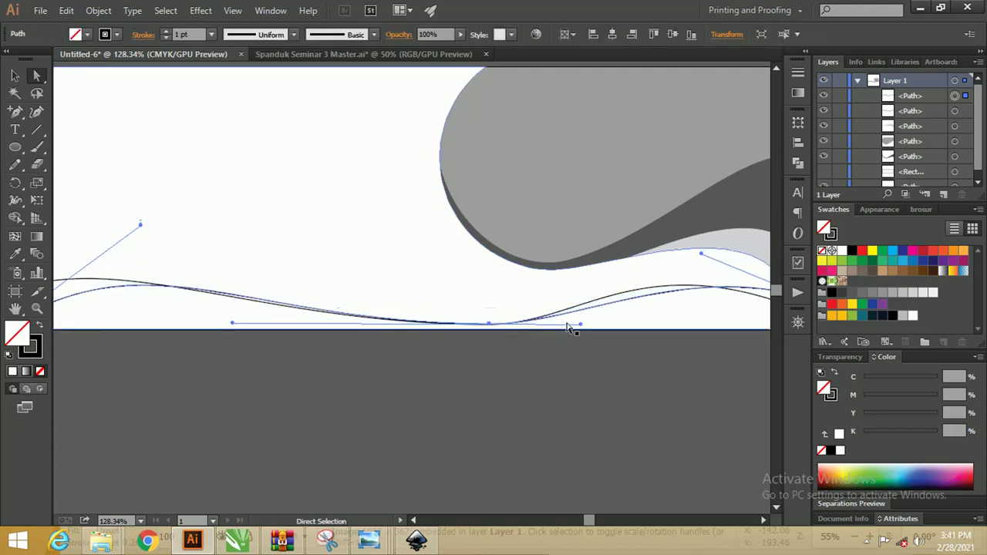
click(548, 357)
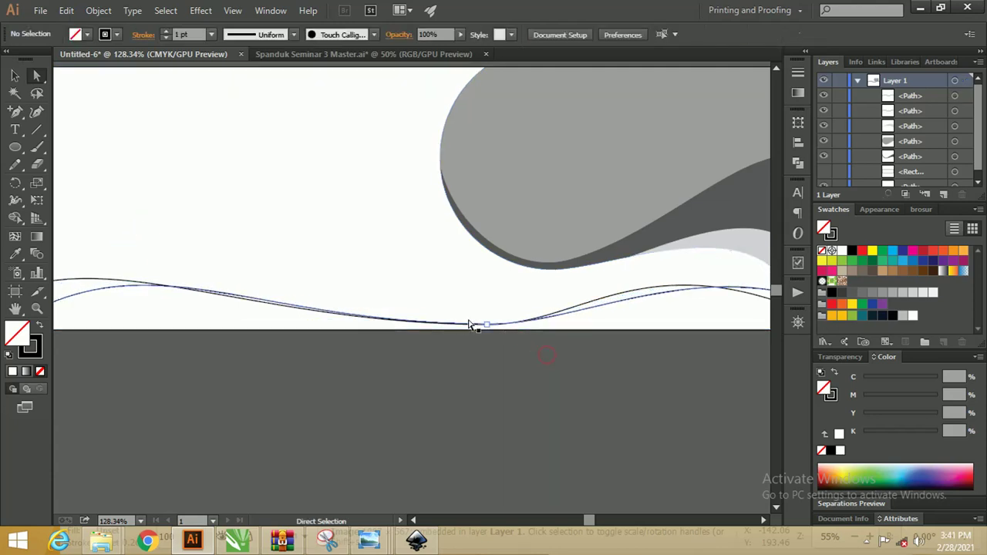
Lift the wave's left handle to raise the first crest.
scroll(498, 337, down, 2)
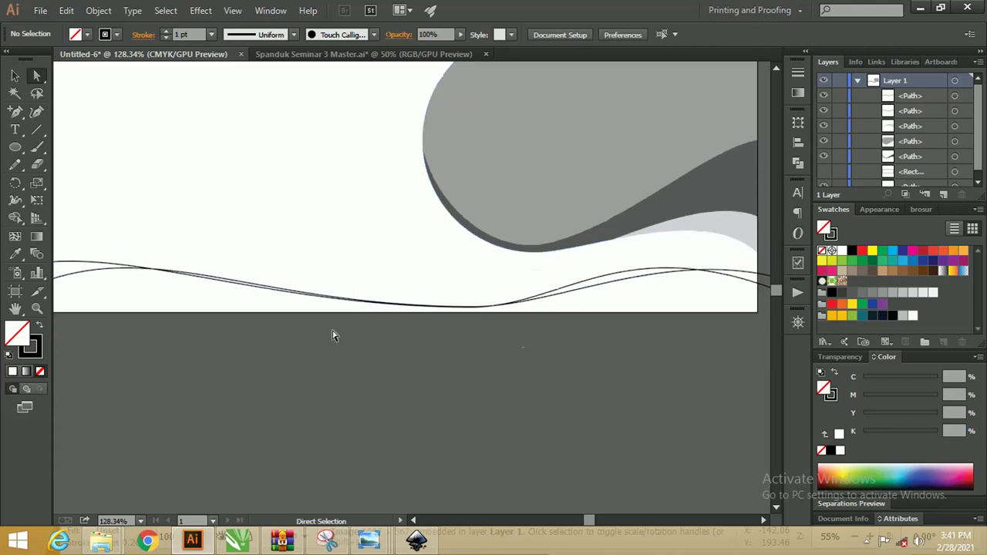
scroll(450, 357, down, 1)
key(z)
scroll(347, 282, up, 2)
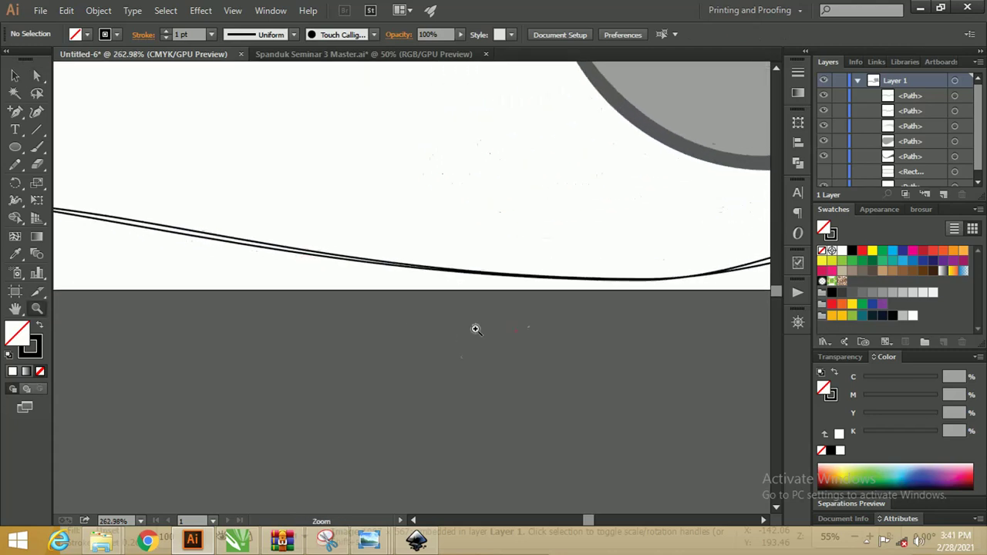
scroll(314, 300, down, 4)
drag(318, 305, 313, 309)
key(a)
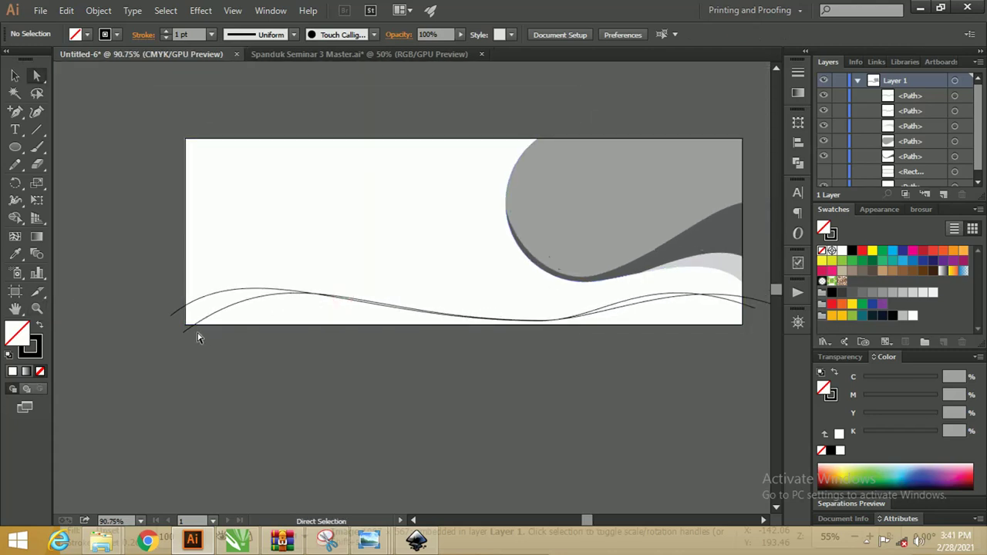
click(181, 334)
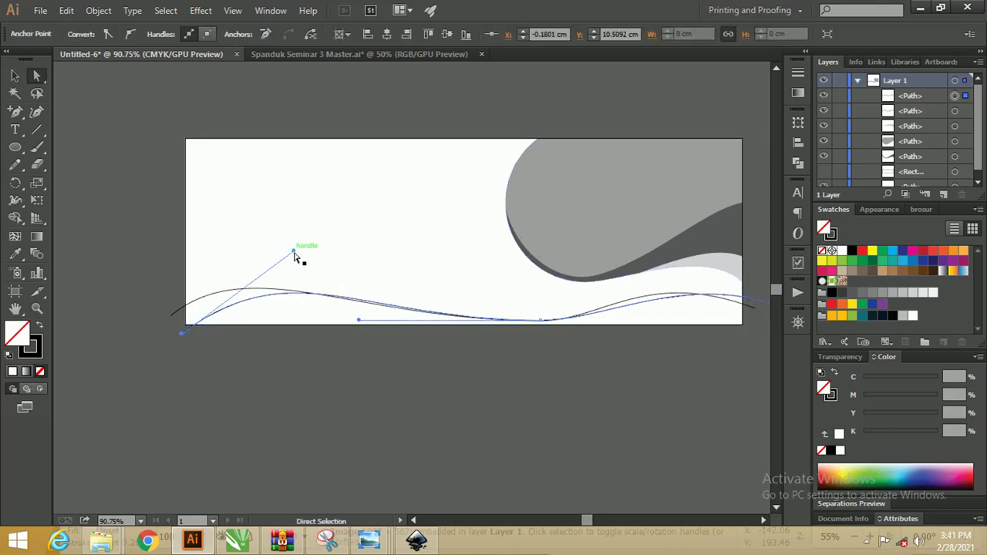
drag(293, 250, 304, 241)
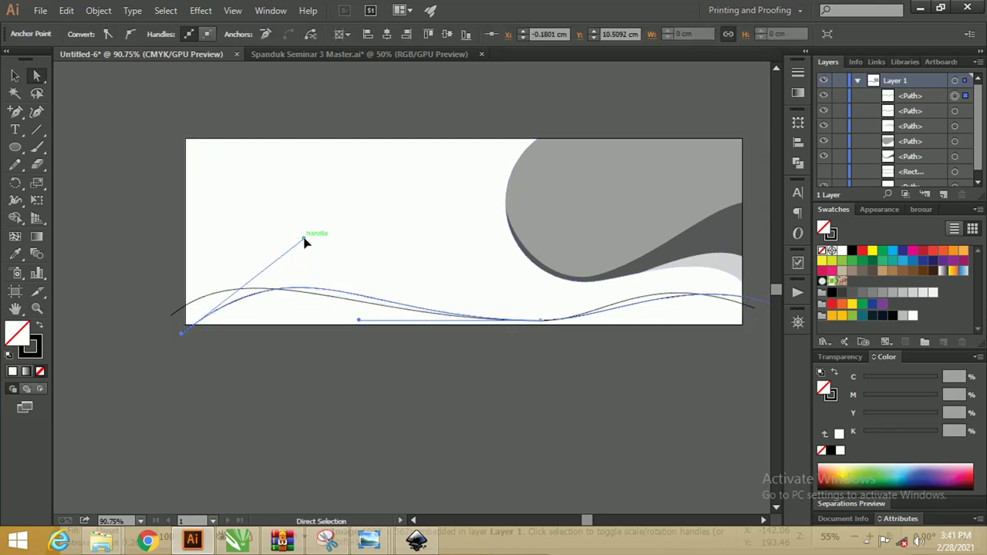
Select the trough anchor and pull the right handle up to reshape the right crest.
key(ctrl+space)
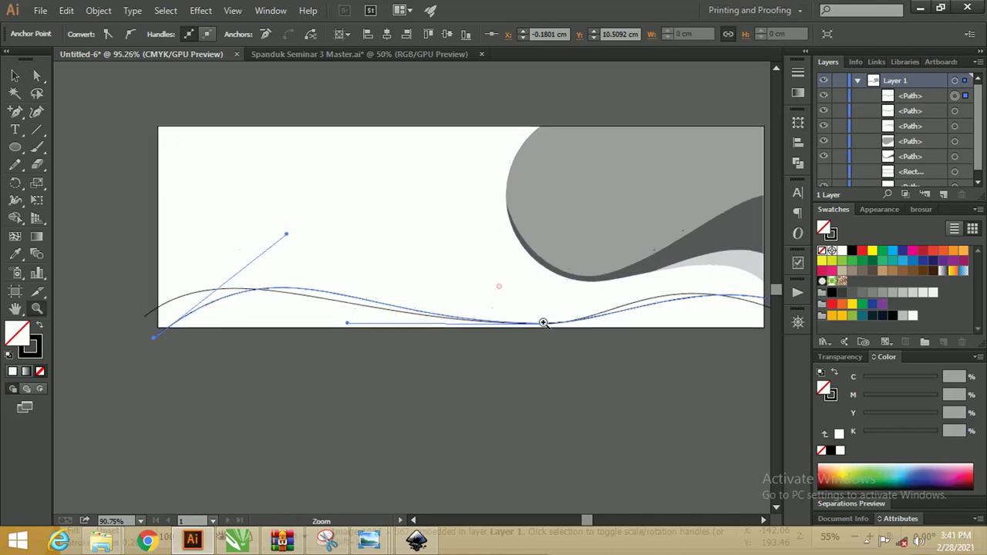
drag(540, 324, 500, 352)
click(499, 351)
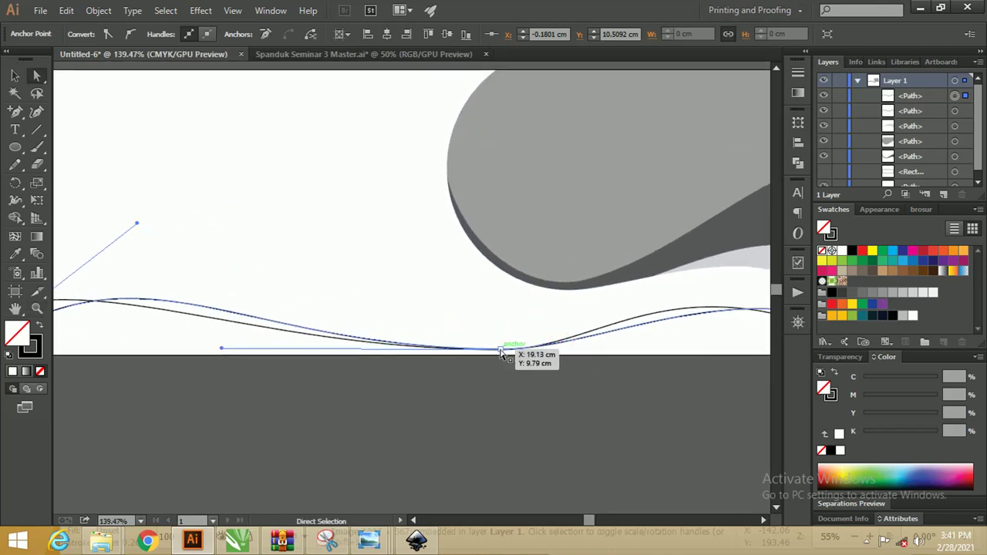
scroll(586, 361, right, 5)
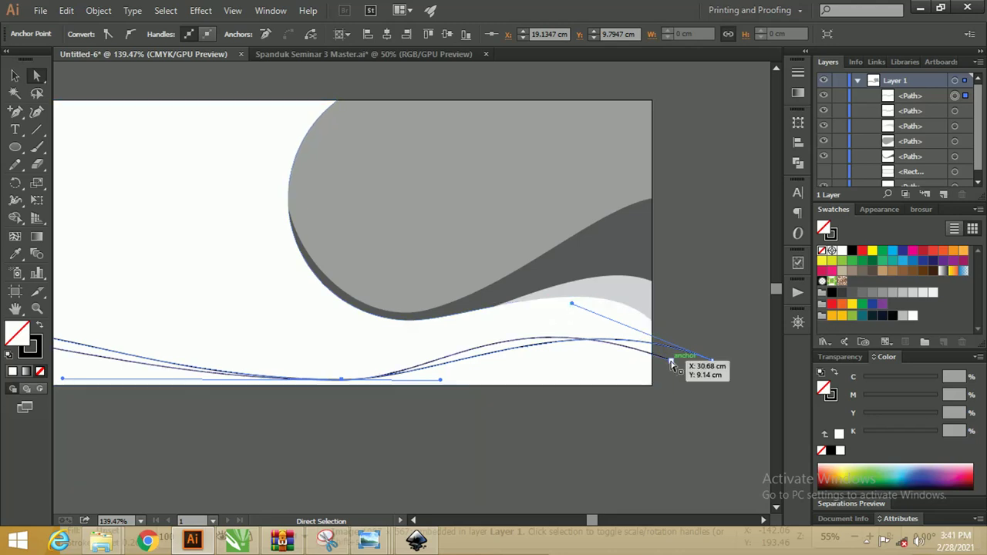
click(673, 364)
click(509, 299)
drag(510, 299, 515, 285)
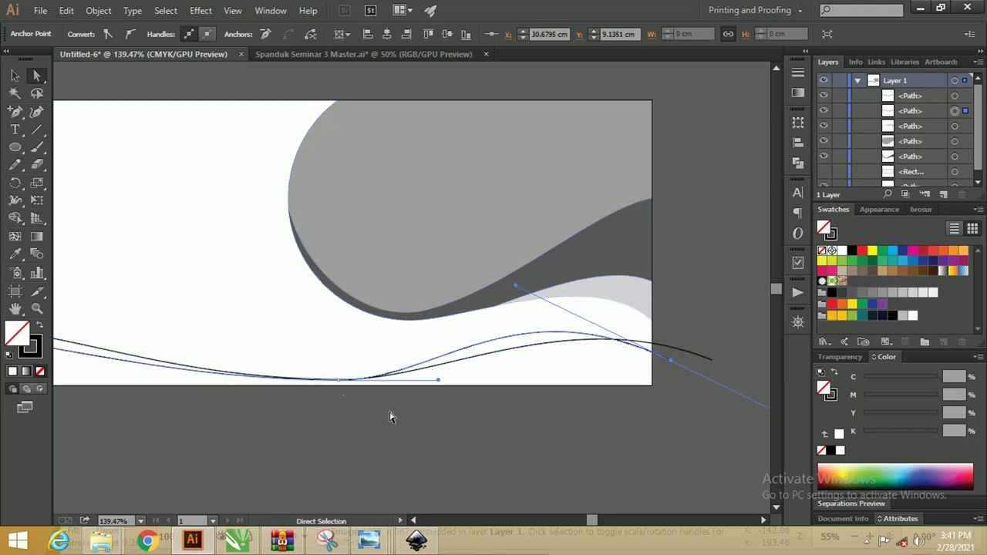
drag(361, 406, 511, 419)
drag(391, 417, 481, 399)
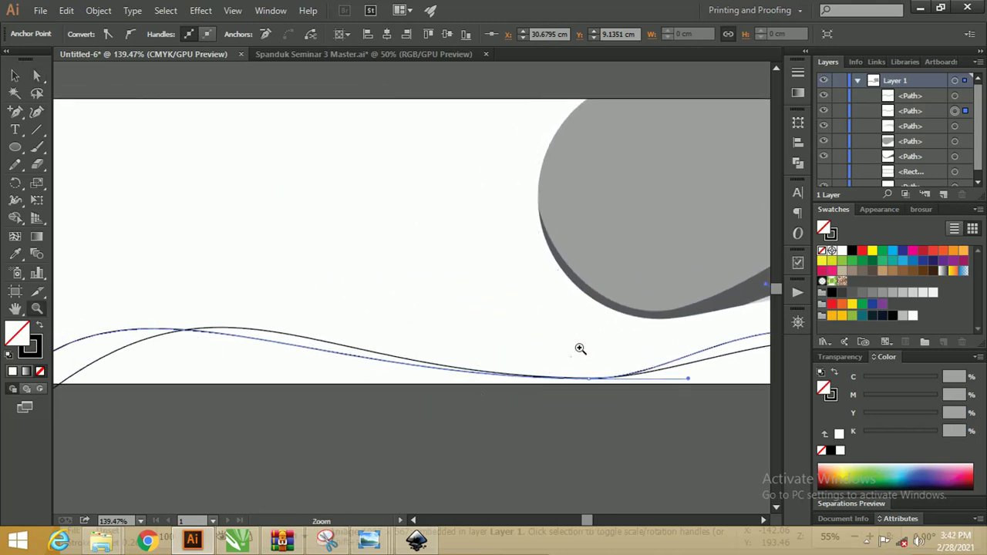
mouse_move(581, 348)
mouse_down()
mouse_move(485, 347)
mouse_move(443, 326)
mouse_move(440, 339)
mouse_up()
Nudge both wave lines two steps to the left.
key(v)
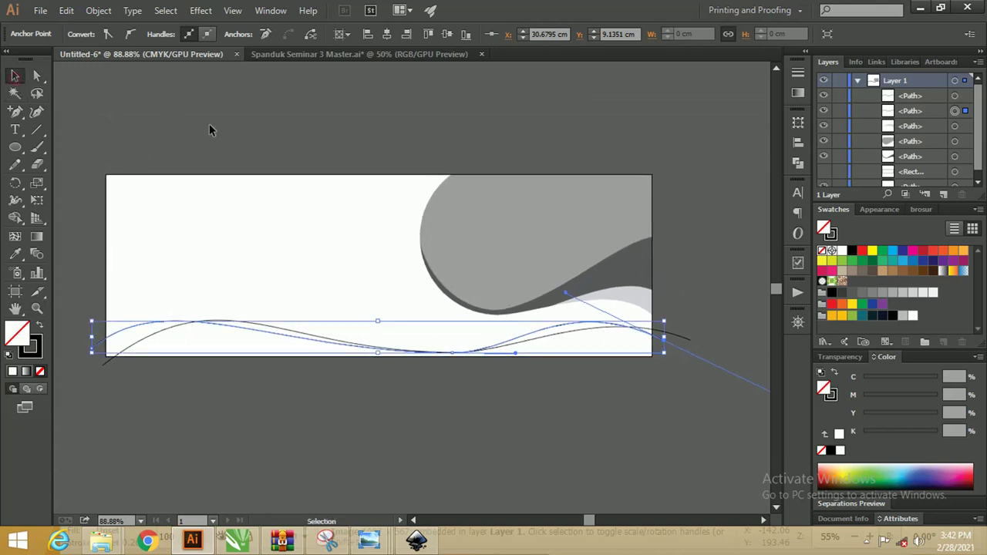
click(209, 124)
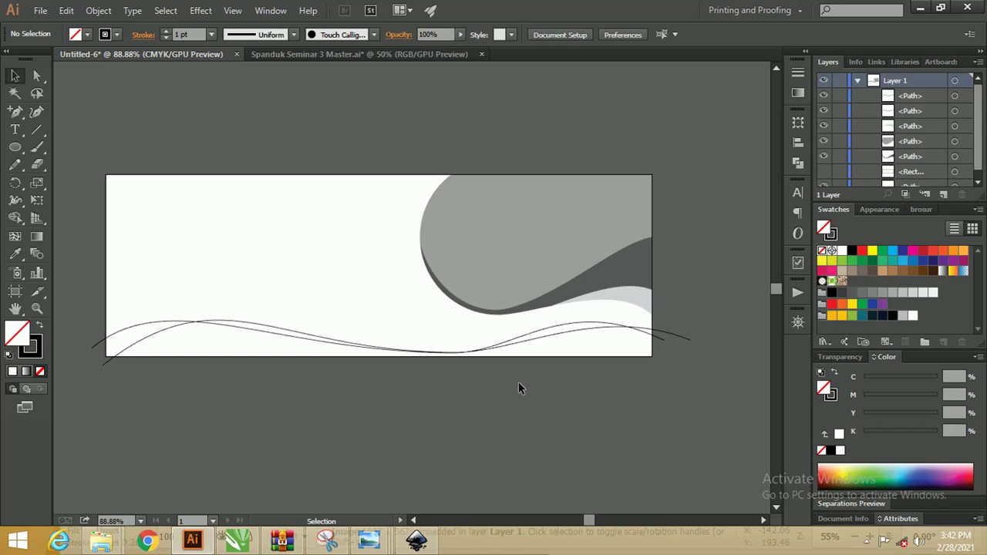
click(657, 352)
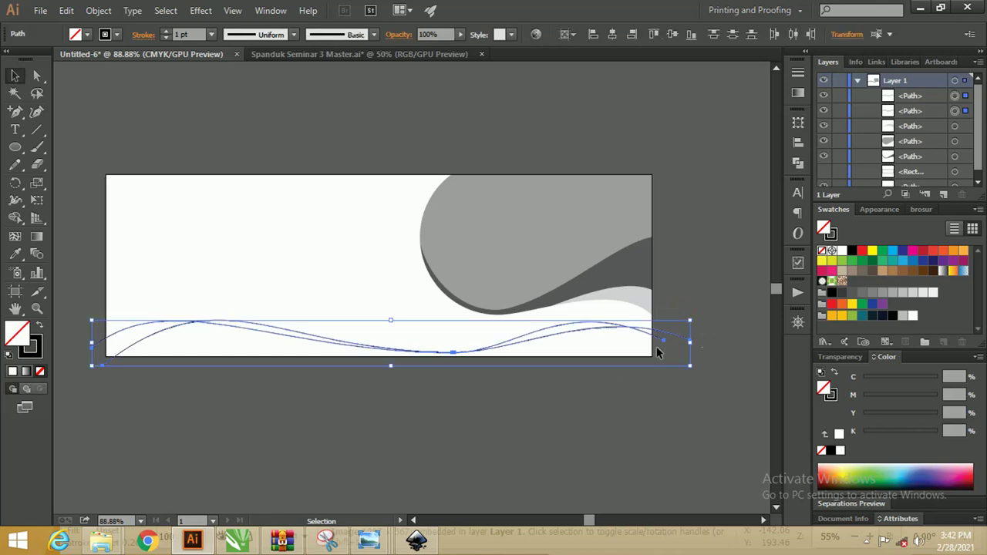
key(Left)
key(Left)
key(Left)
key(Left)
key(Left)
key(Left)
key(Left)
key(Left)
key(Left)
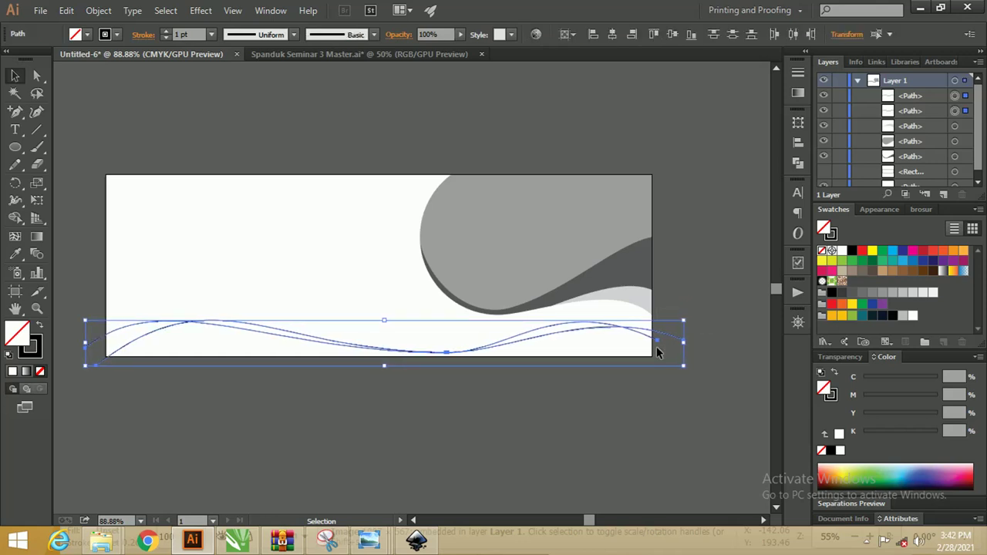
key(Left)
key(Left)
key(Left)
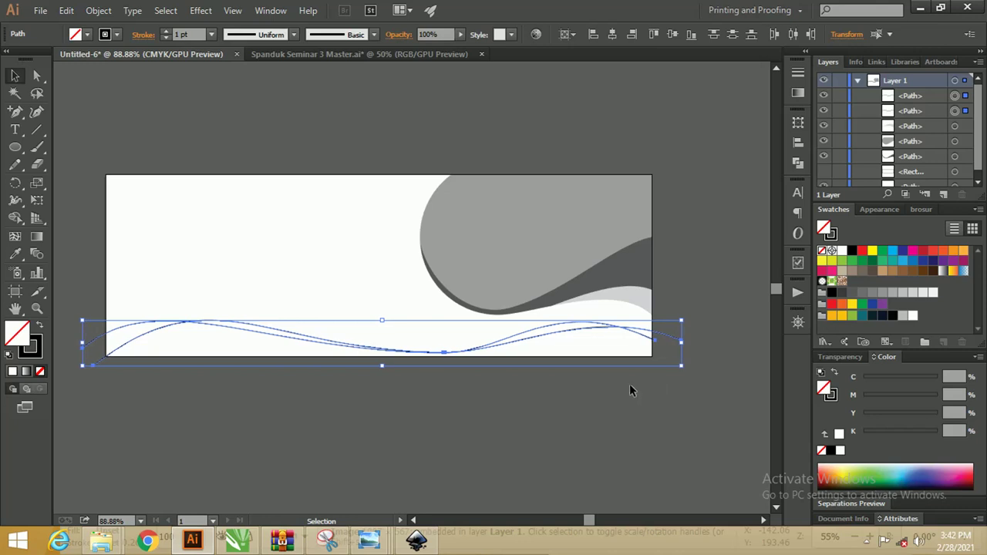
Marquee-select the waves with the white background, undoing an accidental dark grey fill.
click(630, 391)
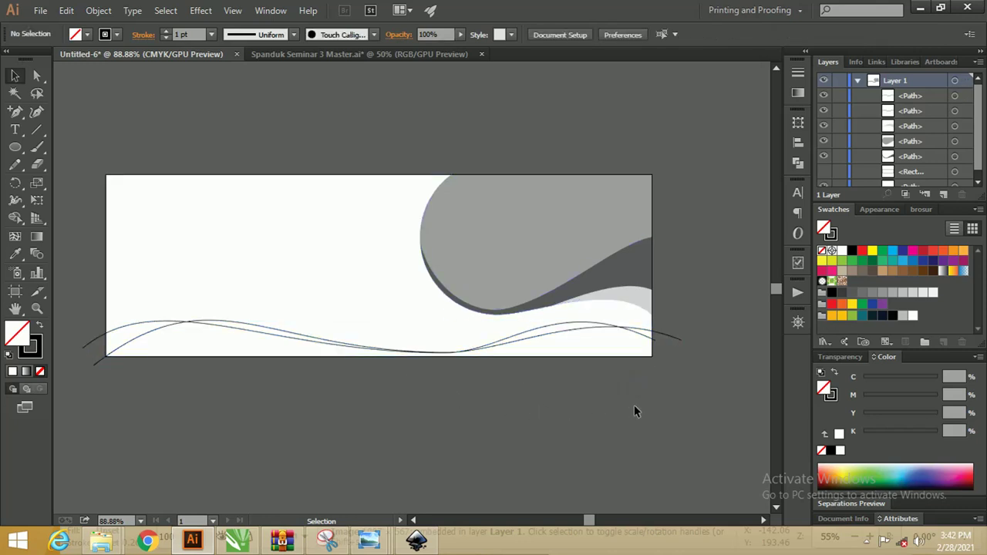
mouse_move(634, 407)
mouse_down()
mouse_move(356, 356)
mouse_move(99, 324)
mouse_up()
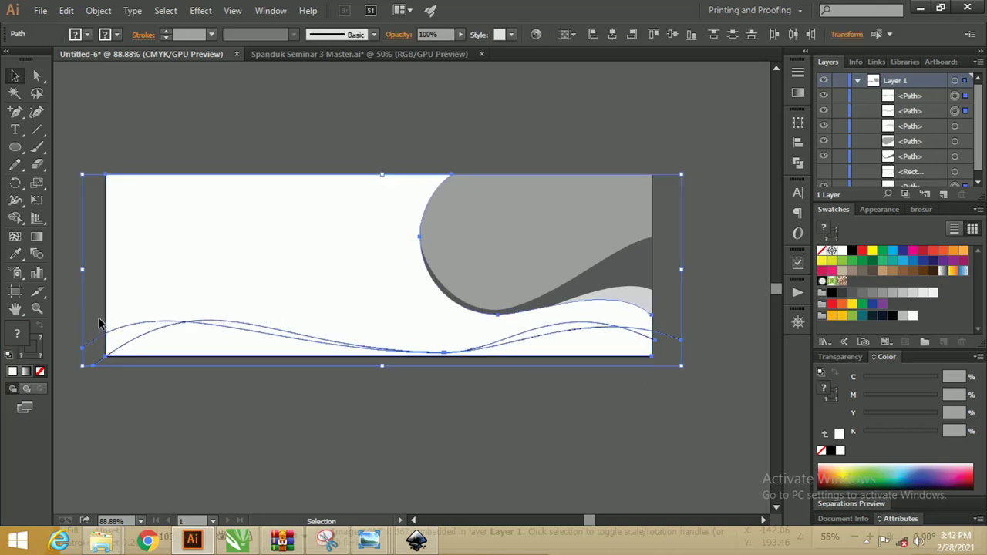
drag(221, 332, 246, 326)
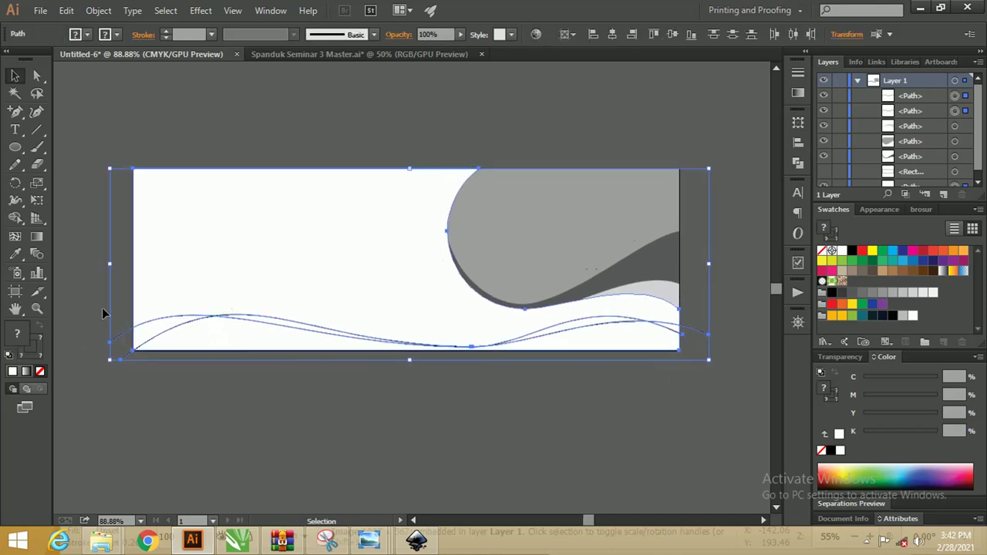
click(854, 293)
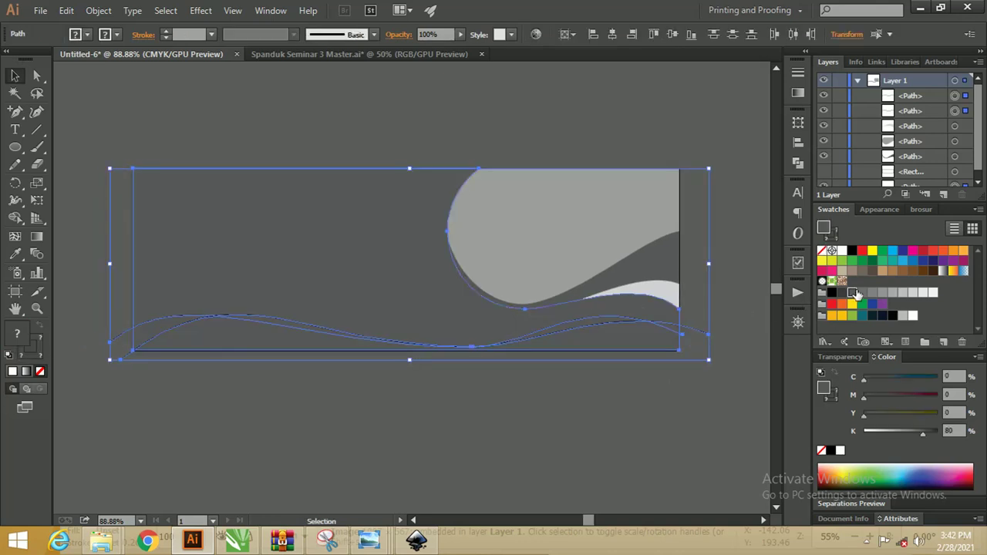
key(ctrl+z)
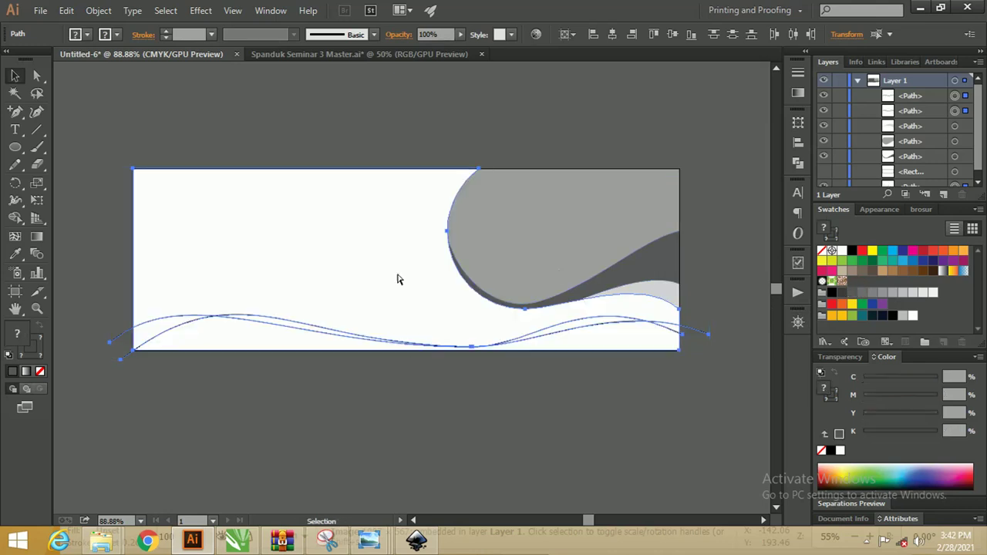
click(15, 217)
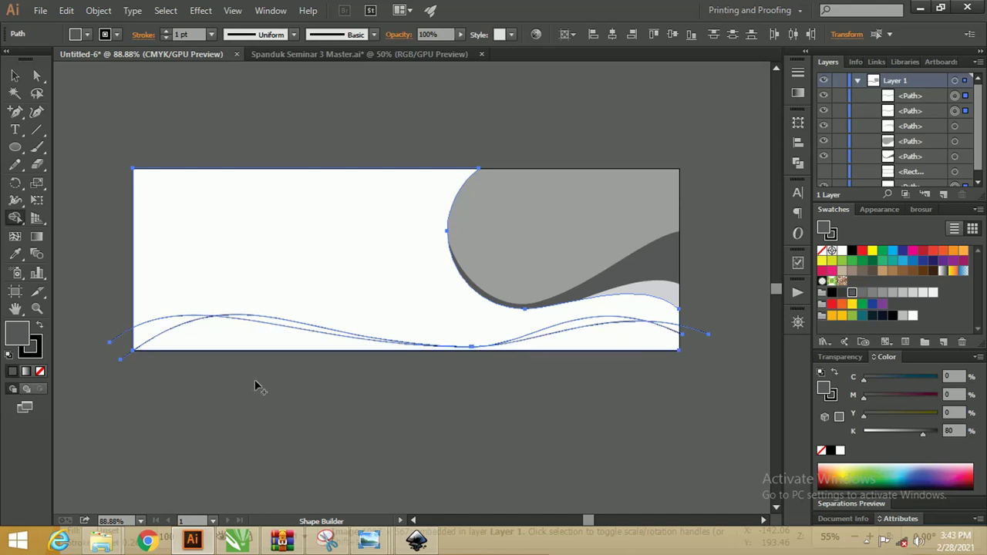
Fill the area below the bottom wave K 80 grey, and the left region and slivers K 70.
click(242, 334)
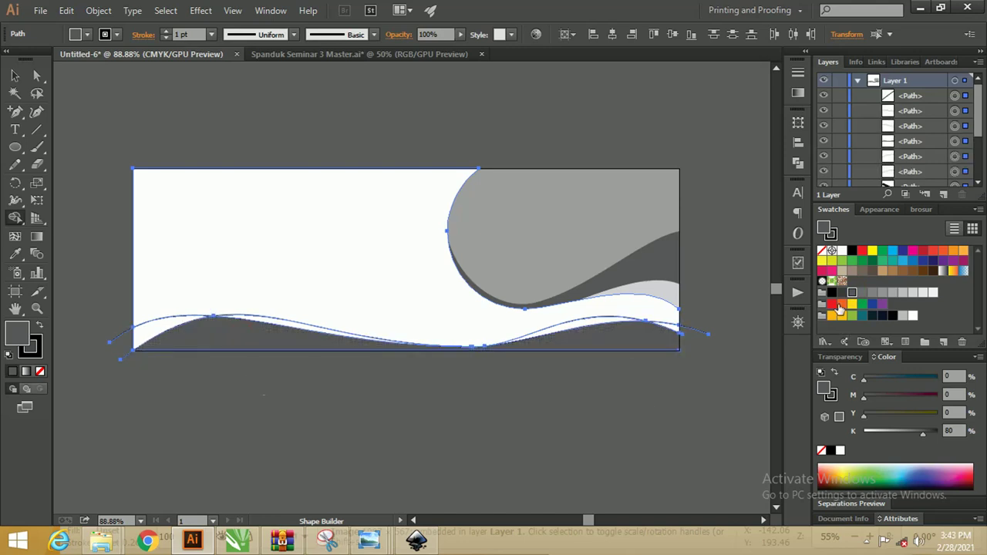
click(861, 294)
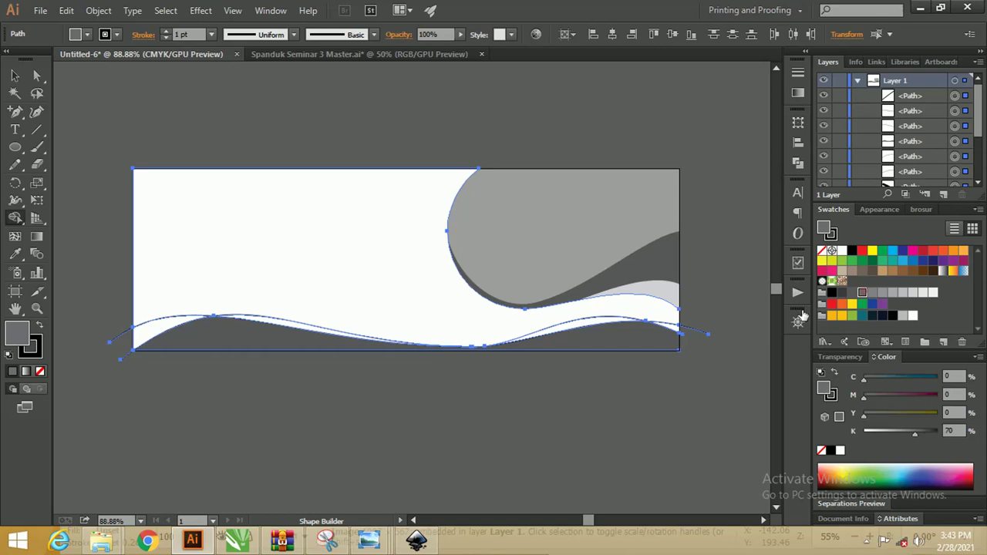
click(159, 333)
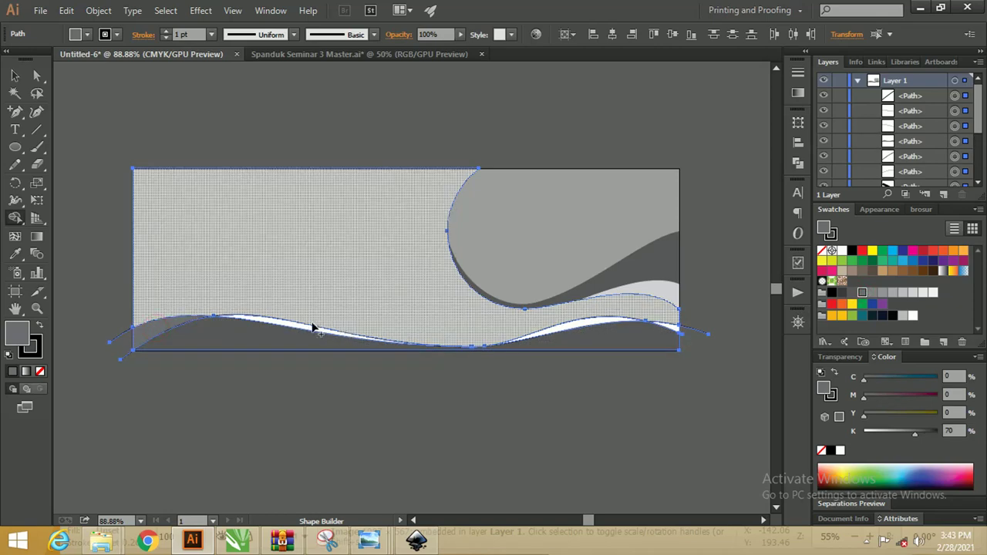
click(292, 326)
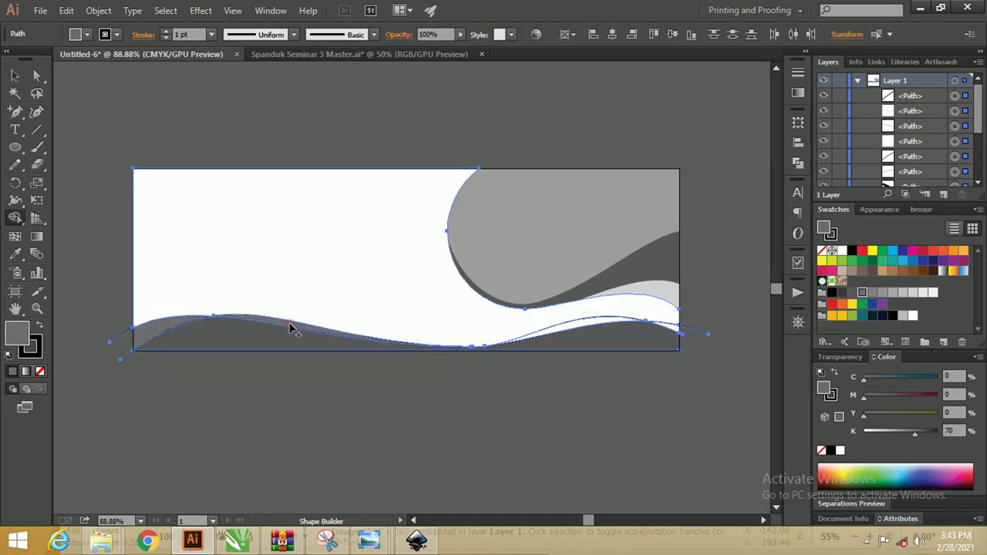
click(568, 328)
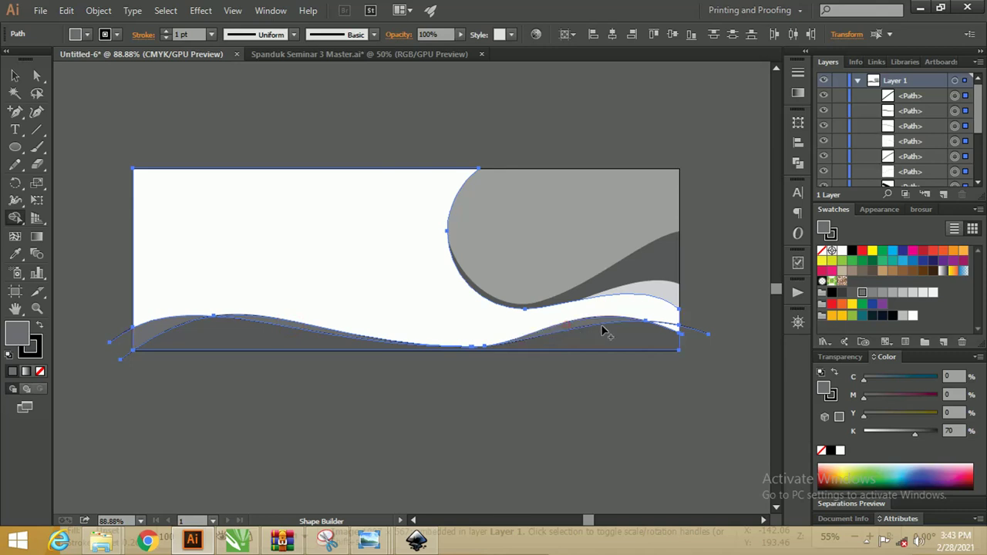
click(673, 329)
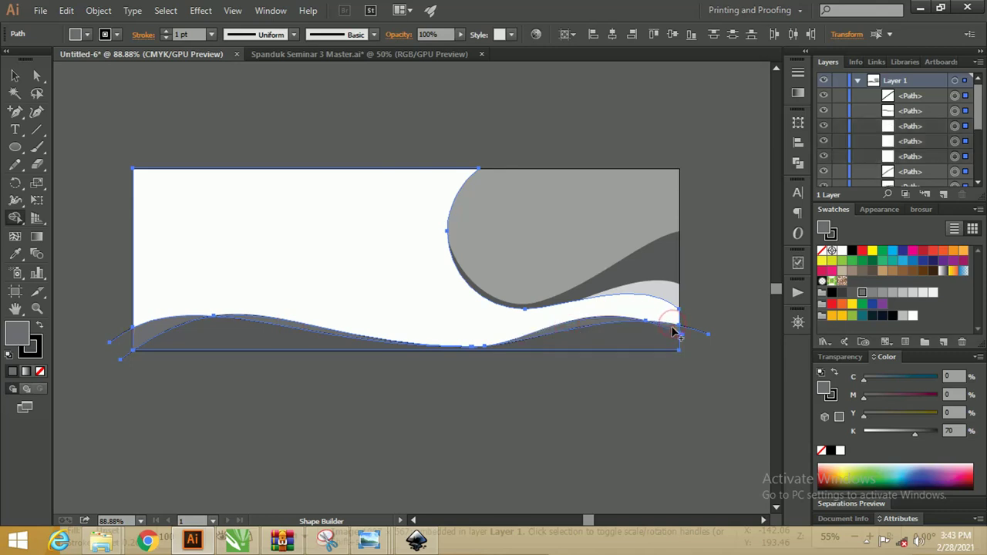
click(14, 75)
Delete the stray fragments at the bottom wave's right and left tips.
click(123, 105)
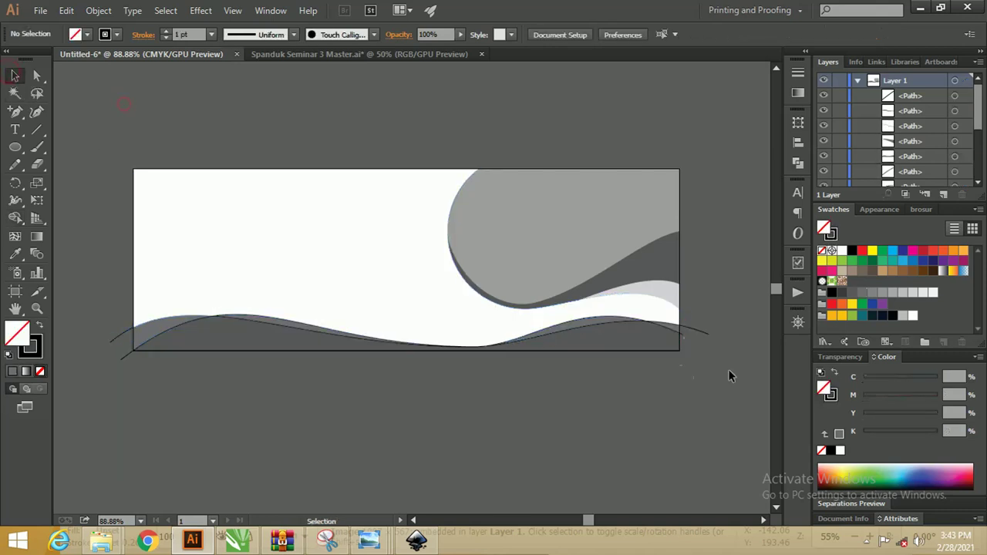
drag(686, 352, 690, 352)
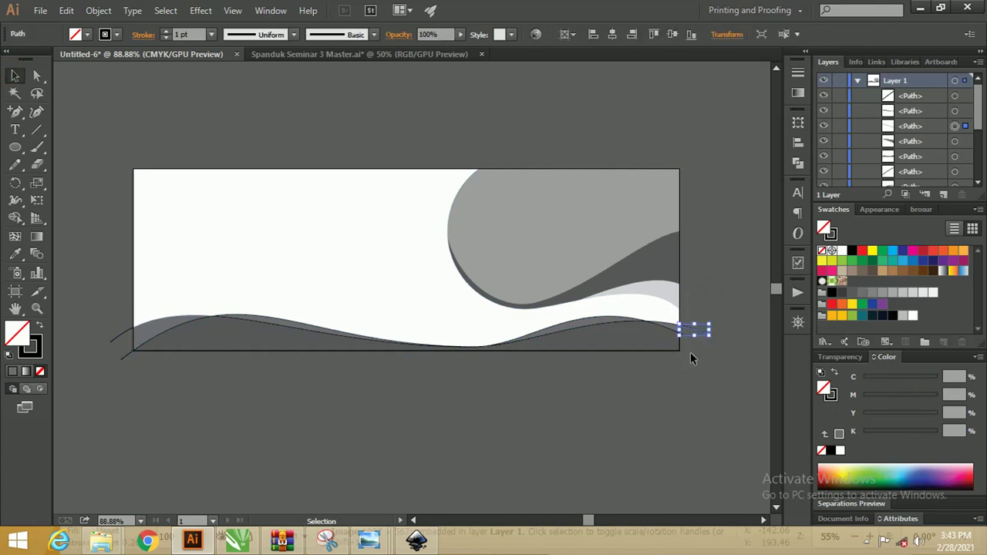
key(Delete)
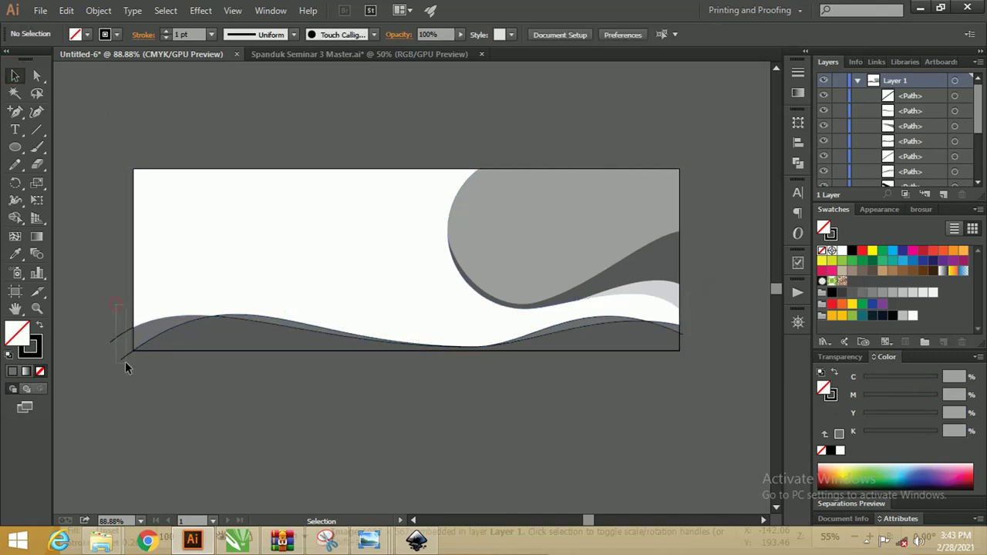
drag(126, 363, 134, 364)
key(Delete)
Scale the top-right grey shape slightly larger toward the lower left.
drag(432, 137, 698, 307)
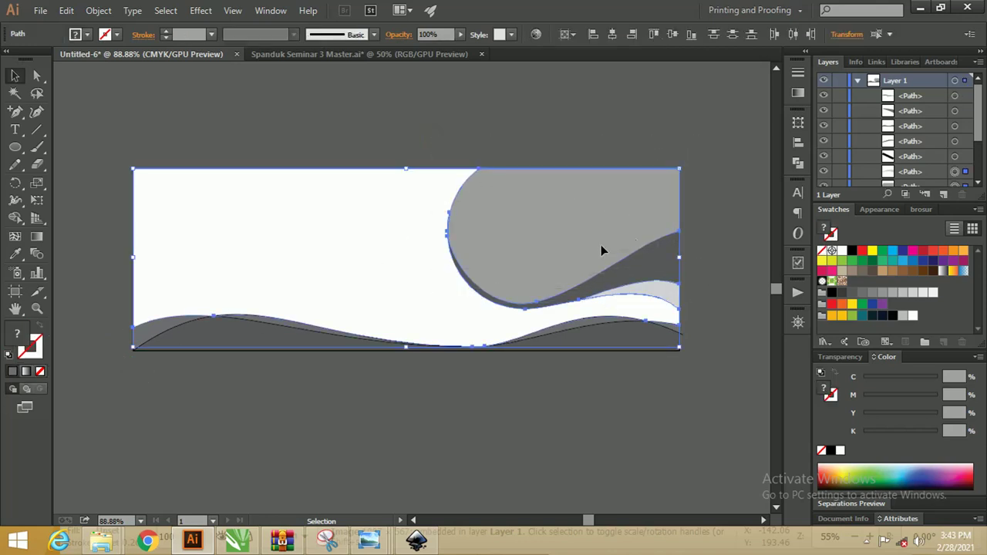
mouse_move(401, 202)
mouse_down()
mouse_move(481, 311)
mouse_move(425, 315)
mouse_up()
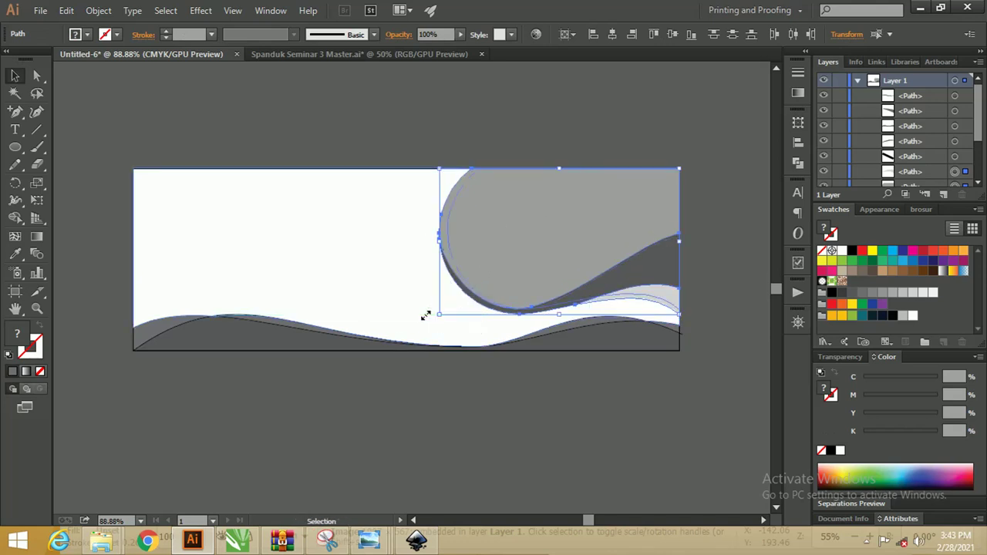
key(ctrl)
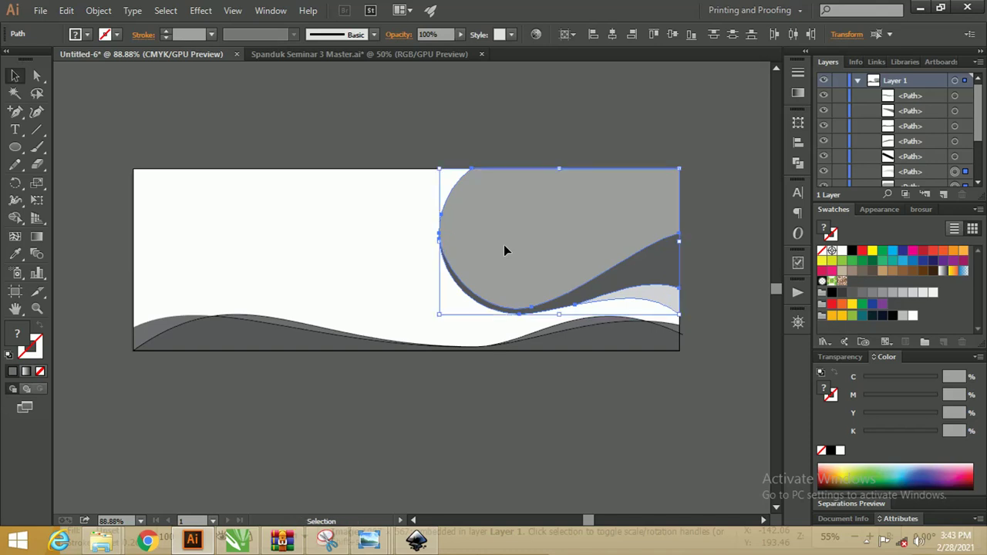
key(ctrl)
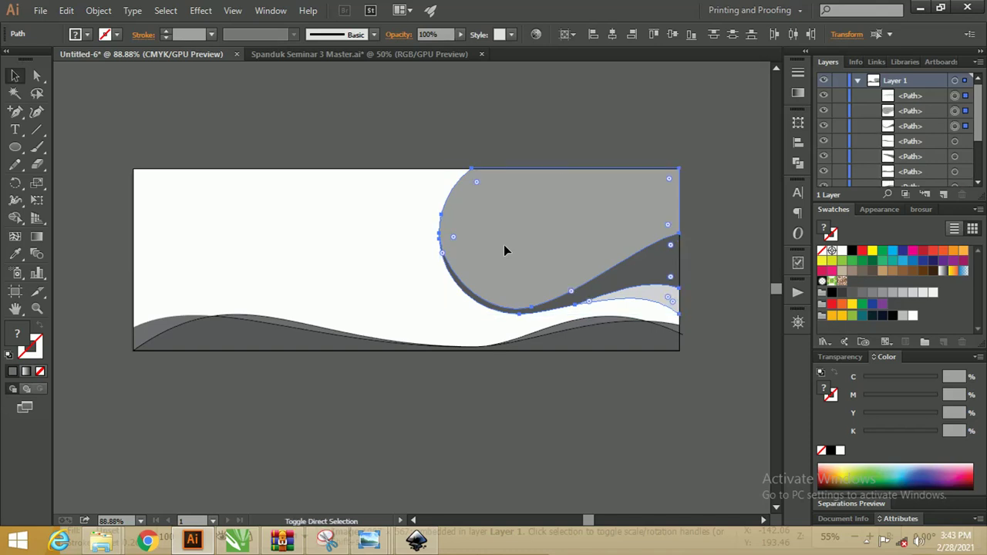
click(518, 139)
key(z)
drag(432, 212, 414, 205)
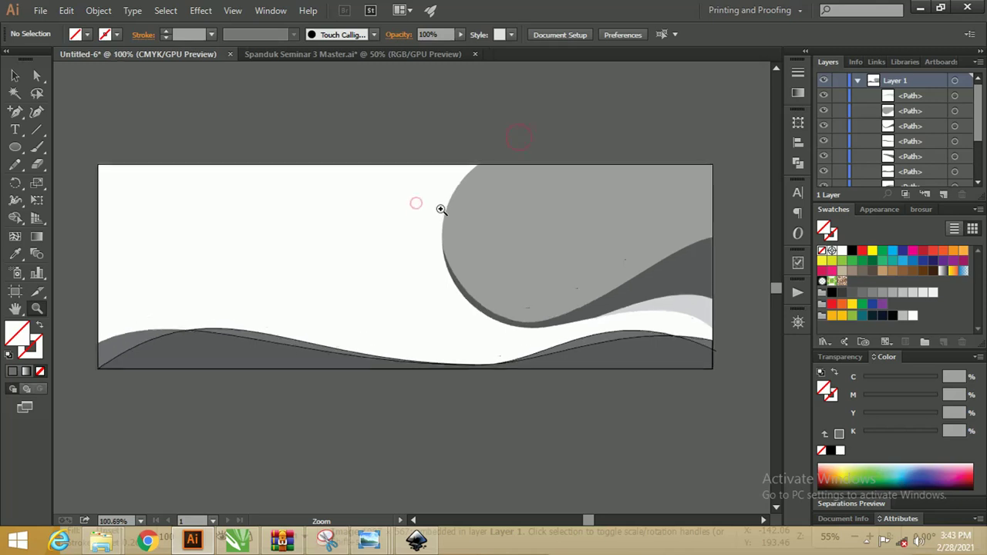
Select all the banner artwork and remove its outline.
click(16, 77)
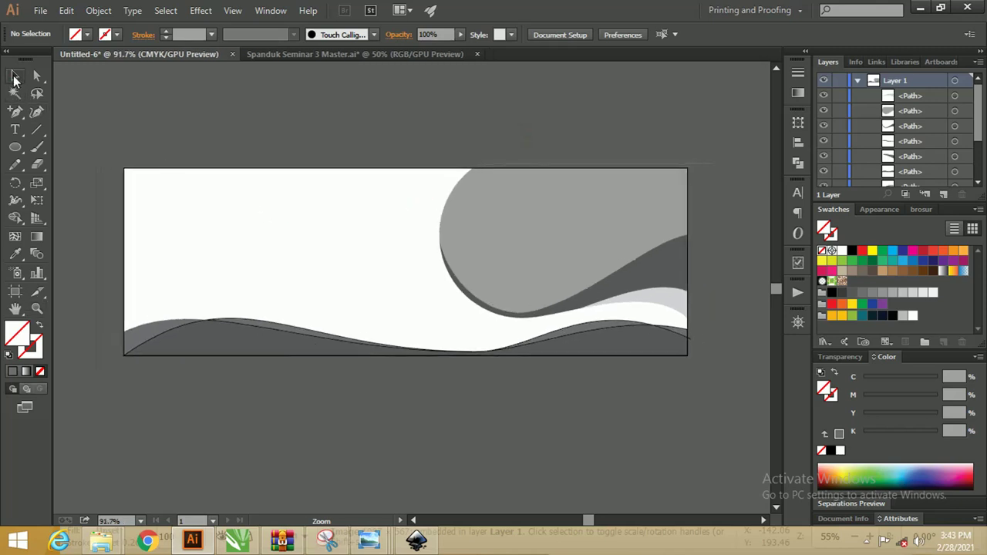
click(162, 112)
key(ctrl+a)
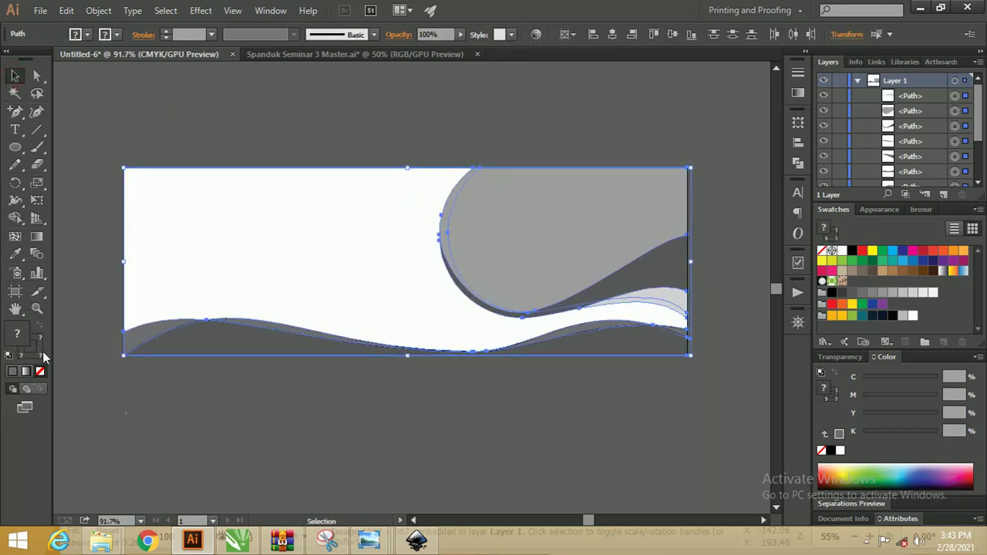
click(42, 370)
click(176, 378)
key(z)
mouse_move(209, 288)
mouse_down()
mouse_move(313, 335)
mouse_move(277, 324)
mouse_up()
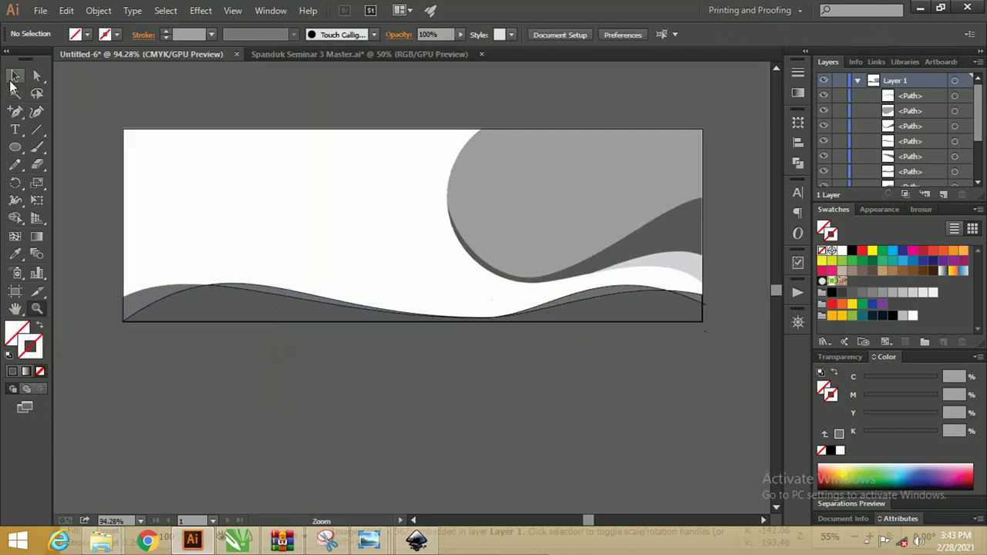
Set stroke to None on the lower wave and its left, middle and right pieces.
click(15, 76)
drag(730, 354, 111, 301)
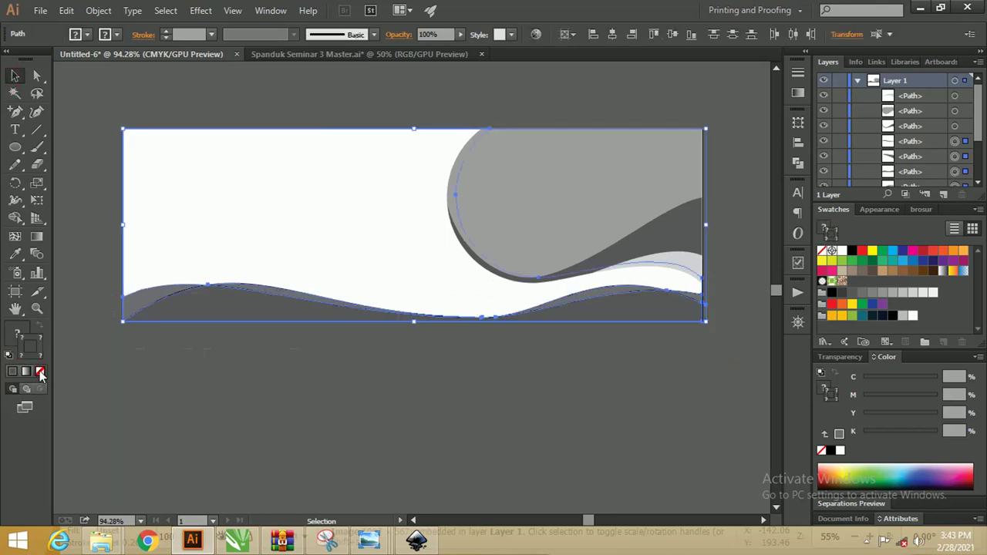
click(198, 327)
drag(221, 284, 214, 303)
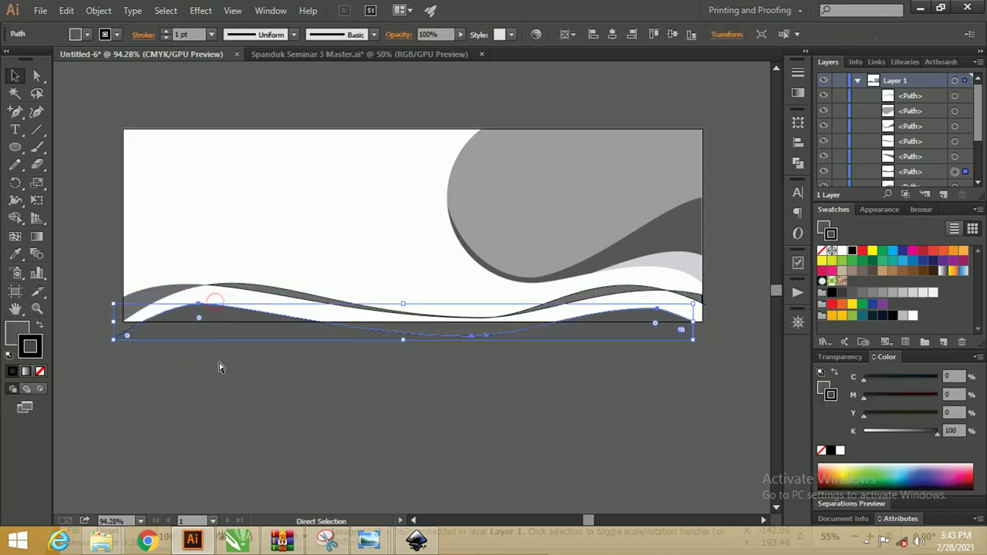
key(ctrl+z)
click(41, 372)
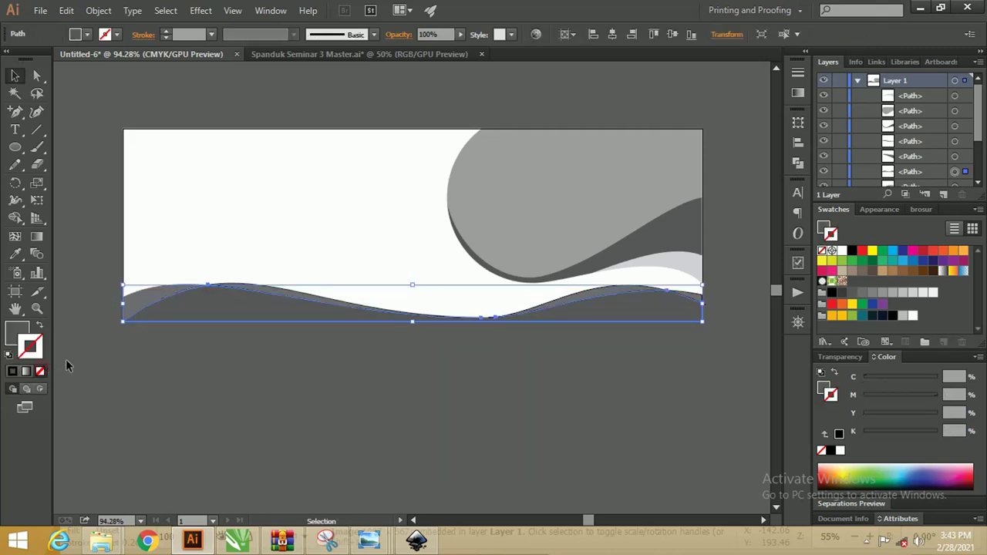
click(154, 302)
click(273, 287)
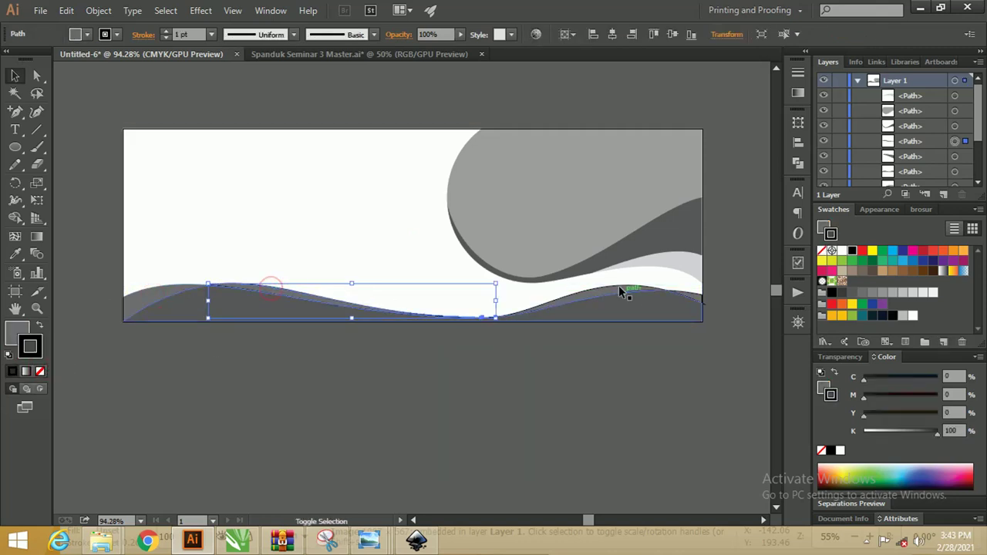
shift+click(665, 292)
shift+click(694, 295)
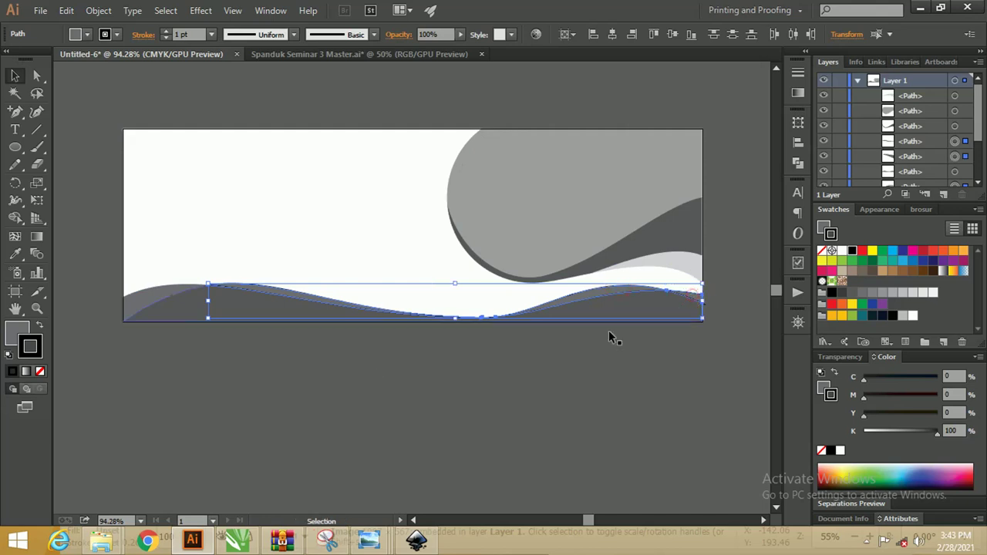
click(40, 371)
Zoom in to check the small leftover path at the right edge, then zoom out.
click(313, 373)
key(z)
mouse_move(432, 273)
mouse_down()
mouse_move(502, 298)
mouse_move(137, 307)
mouse_up()
key(a)
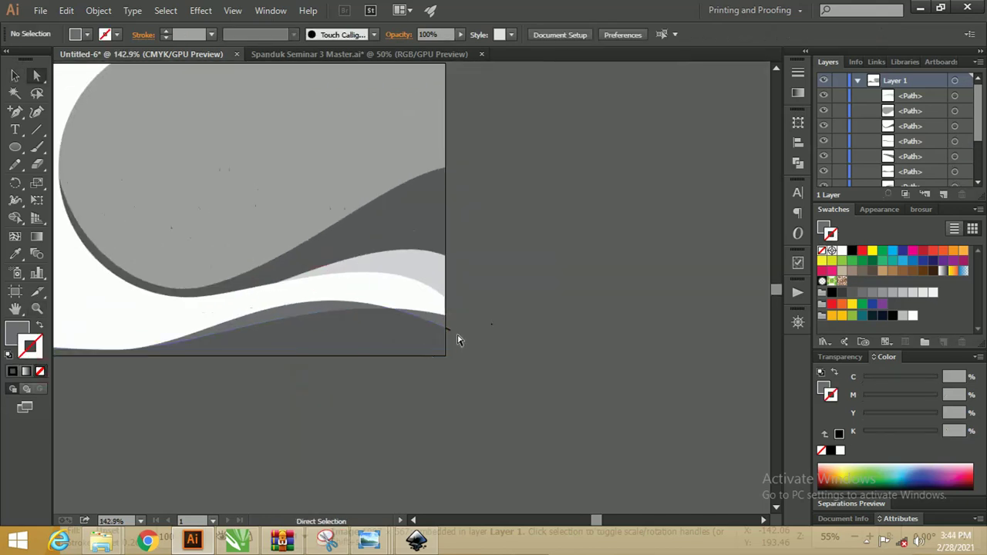
key(v)
click(448, 330)
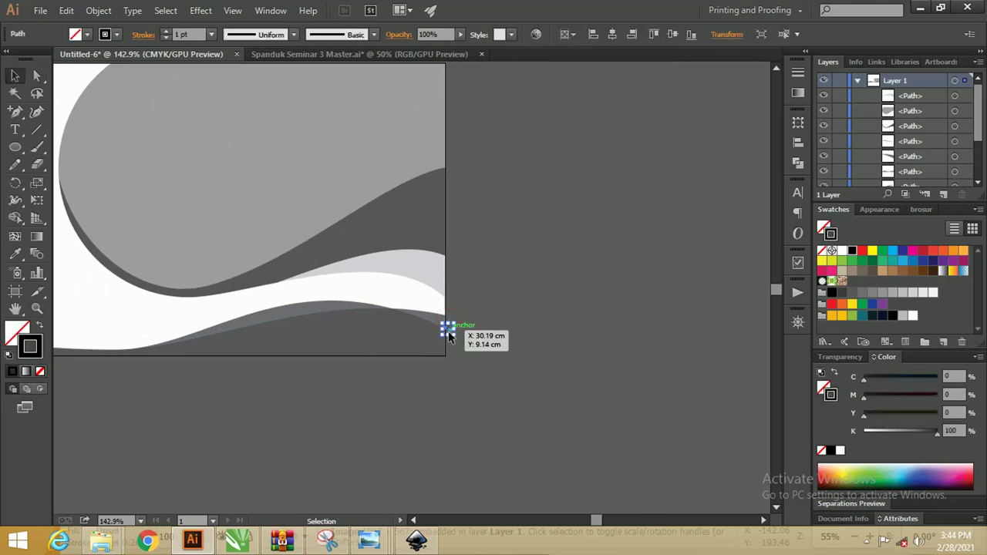
click(450, 334)
key(ctrl+minus)
key(ctrl+minus)
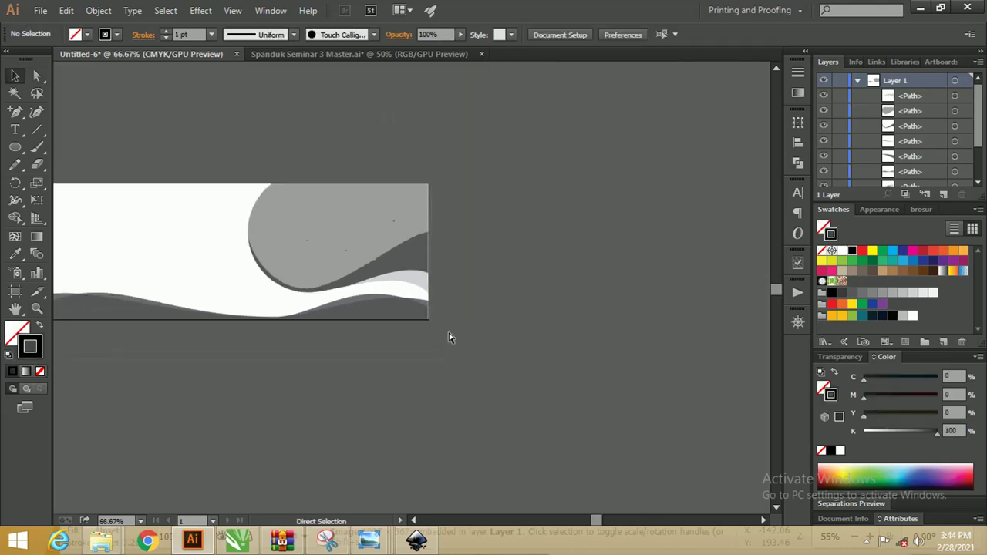
drag(333, 324, 455, 349)
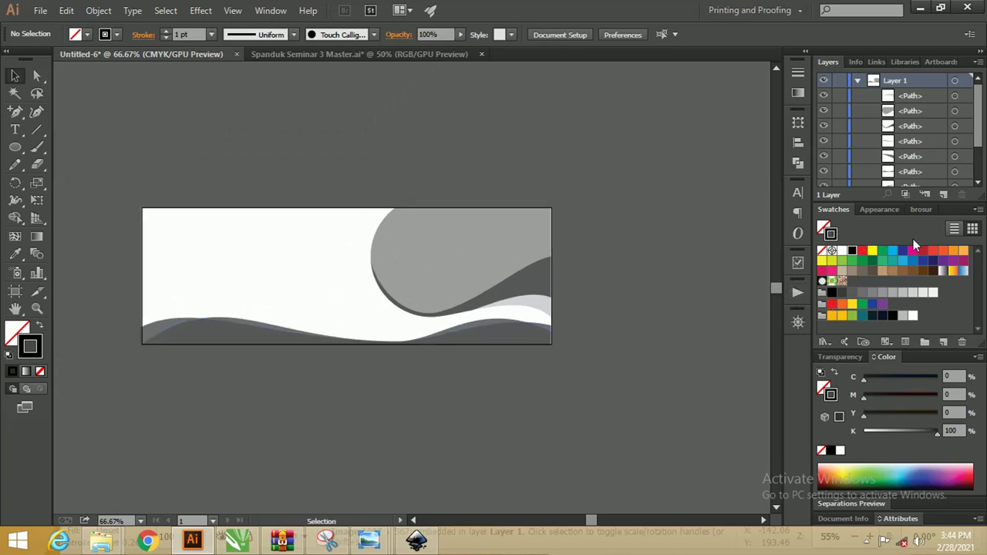
Open the brosur file from Downloads as a swatch library via Other Library.
click(979, 211)
mouse_move(863, 484)
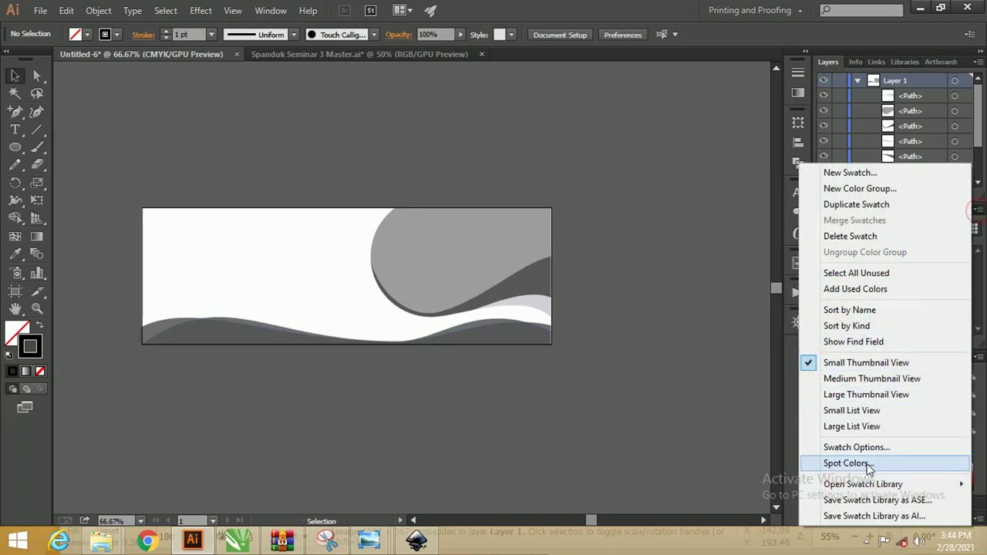
click(779, 484)
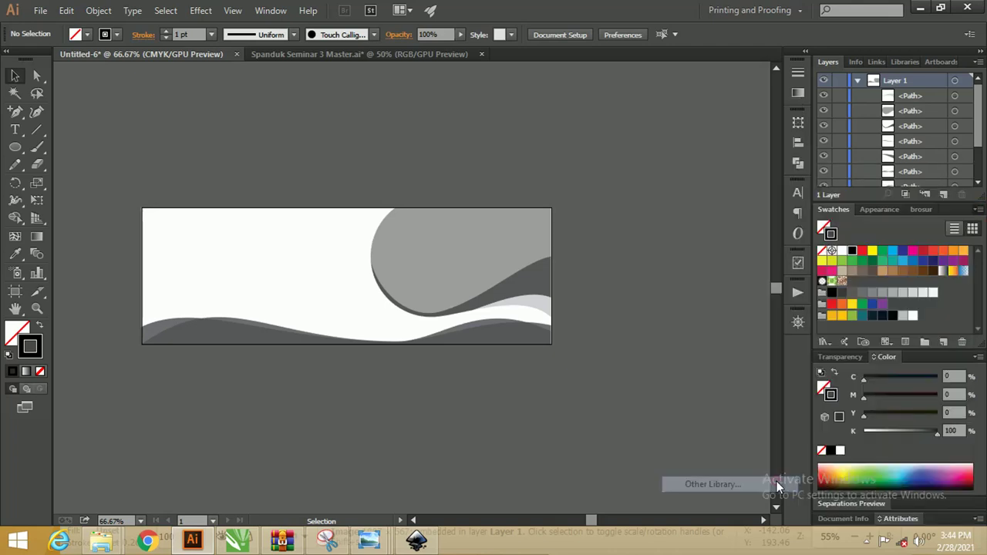
click(160, 205)
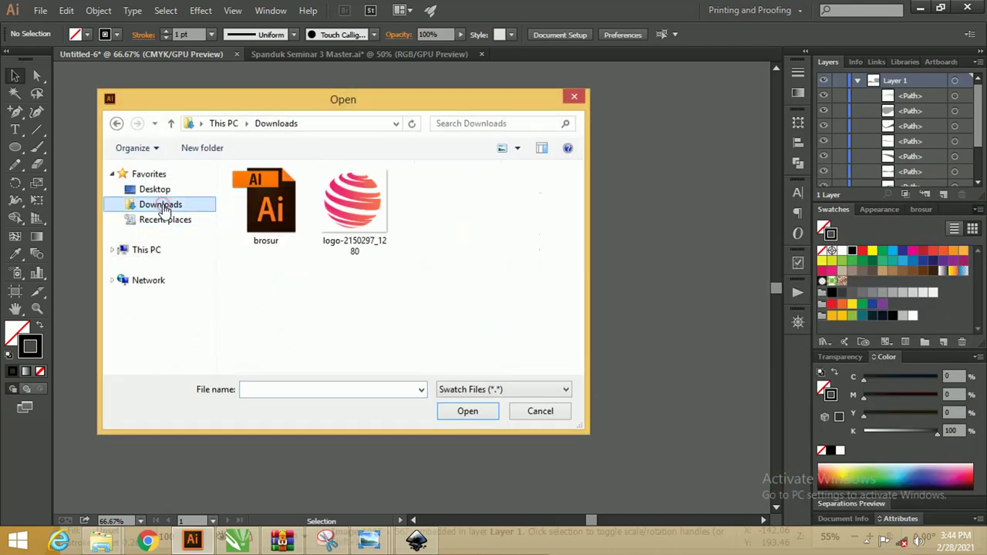
drag(359, 111, 352, 112)
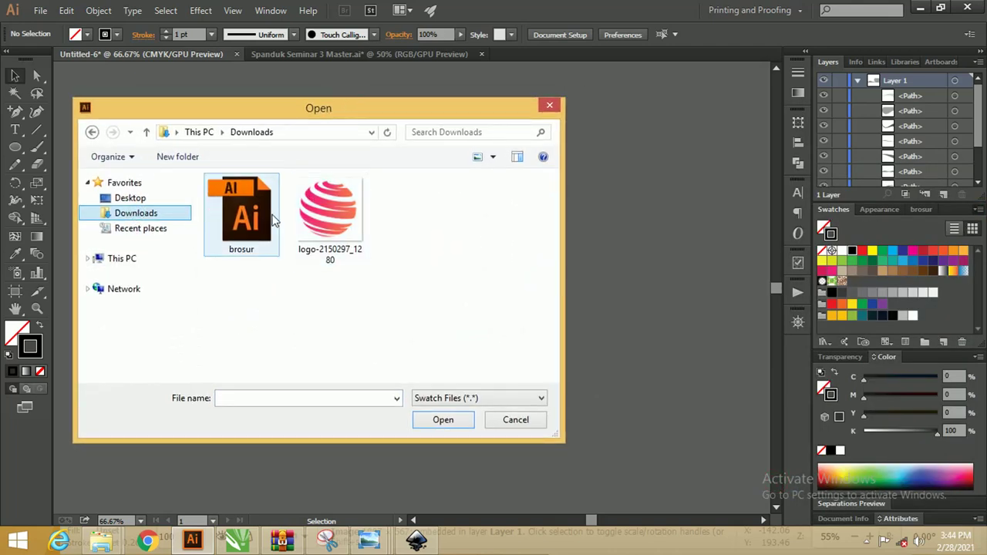
drag(291, 116, 304, 131)
click(274, 220)
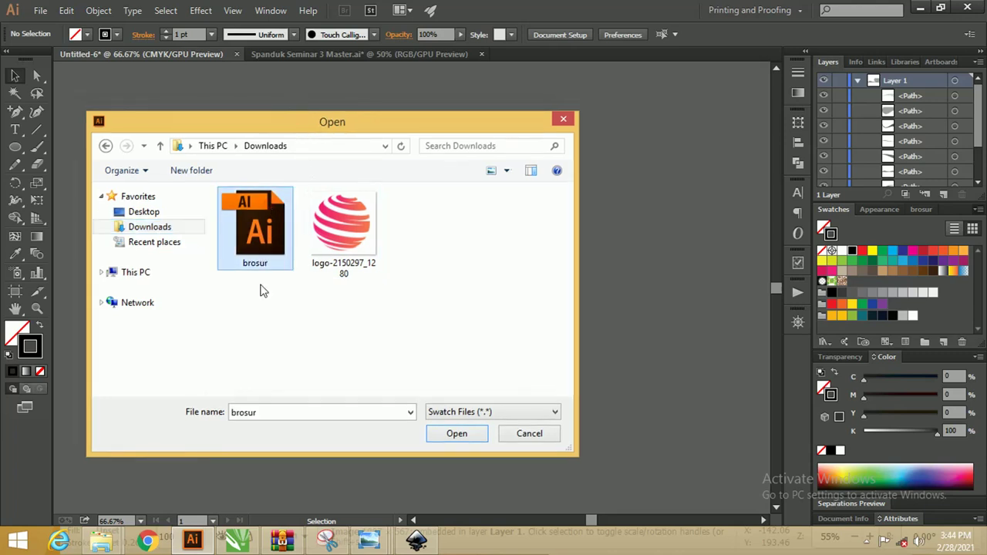
click(444, 436)
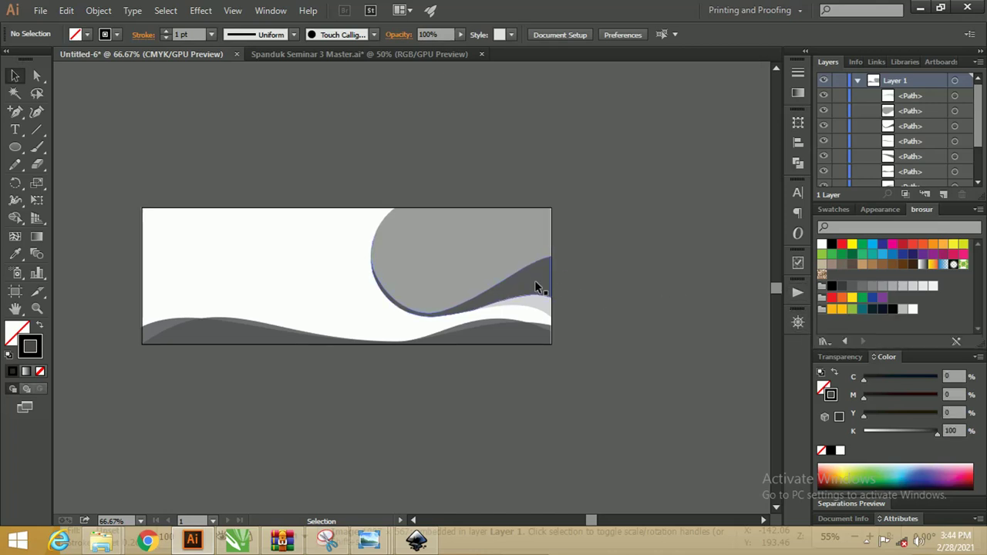
Fill the top-right curved wave green with no outline.
click(536, 284)
click(853, 309)
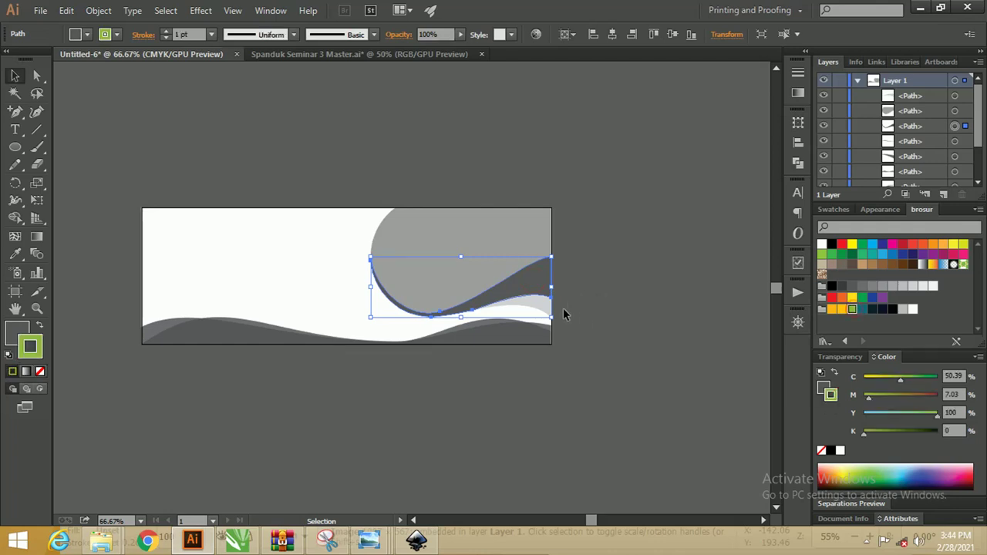
key(slash)
click(17, 330)
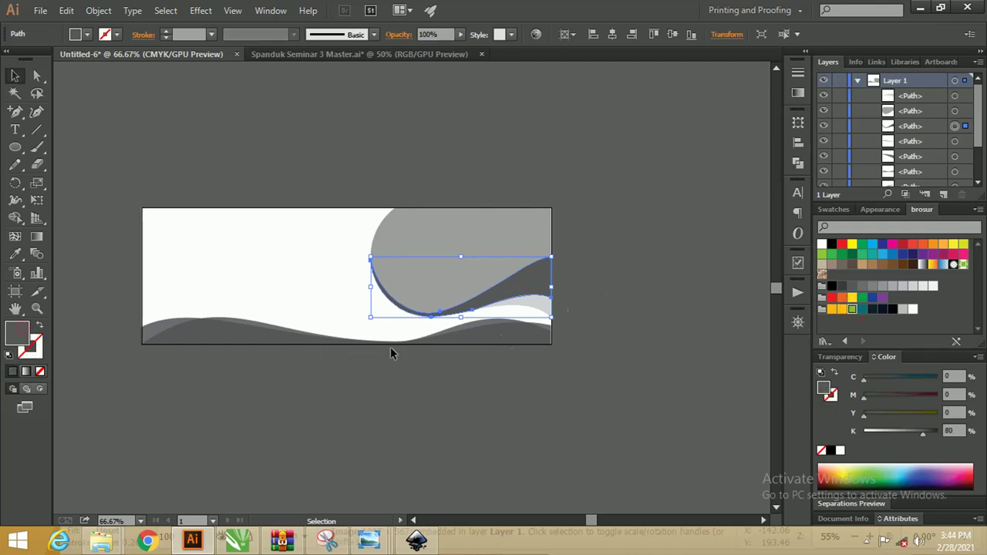
click(852, 309)
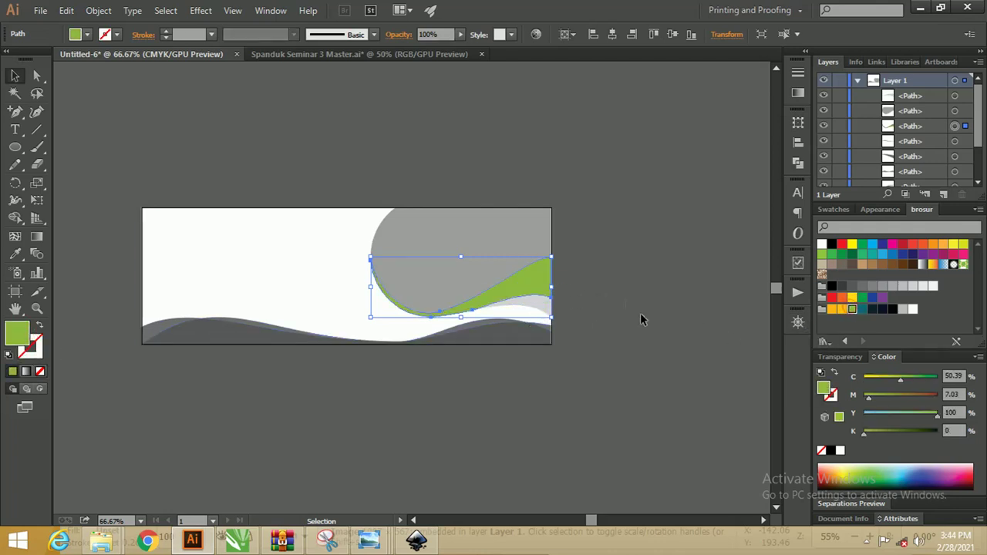
click(633, 290)
Fill the right wave teal and the background rectangle dark navy.
click(536, 307)
click(862, 309)
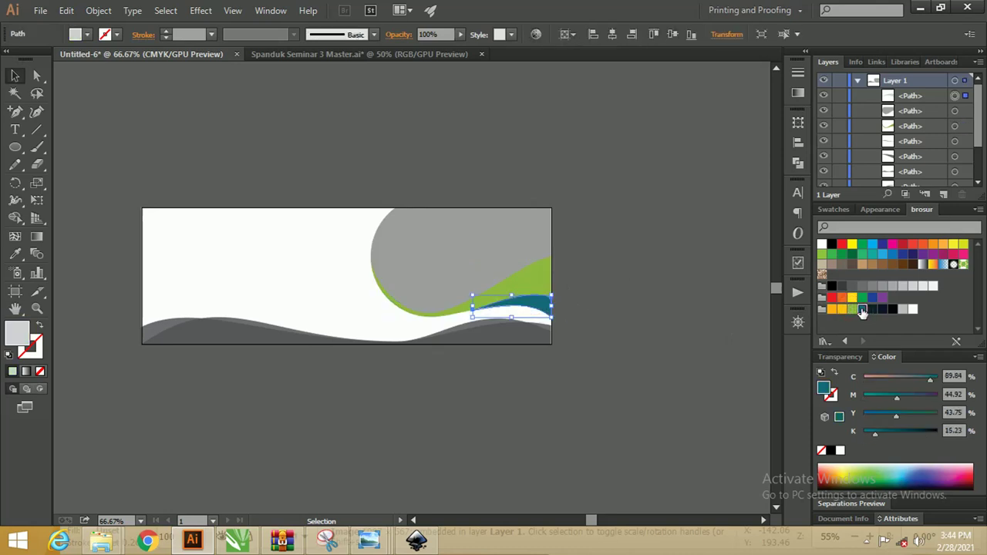
click(657, 316)
click(341, 274)
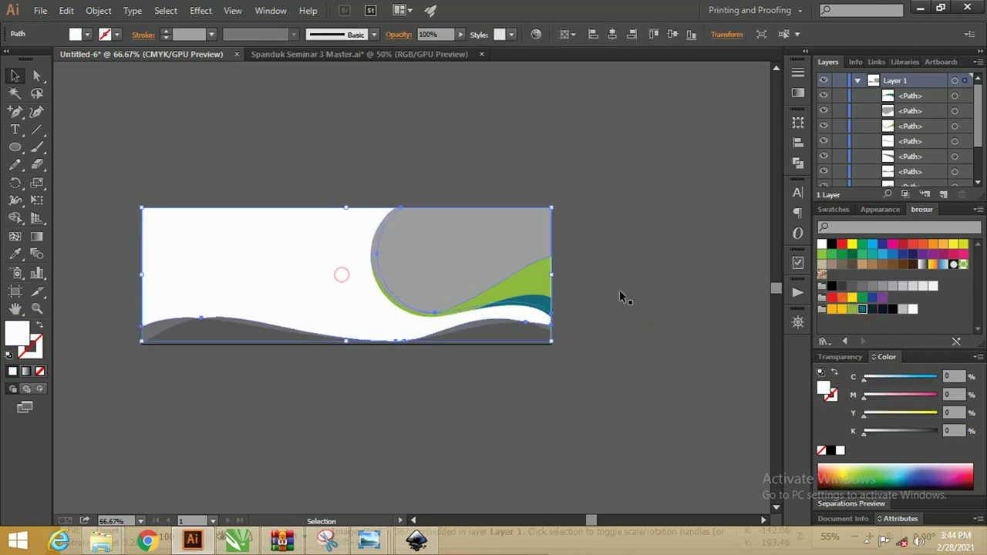
click(862, 309)
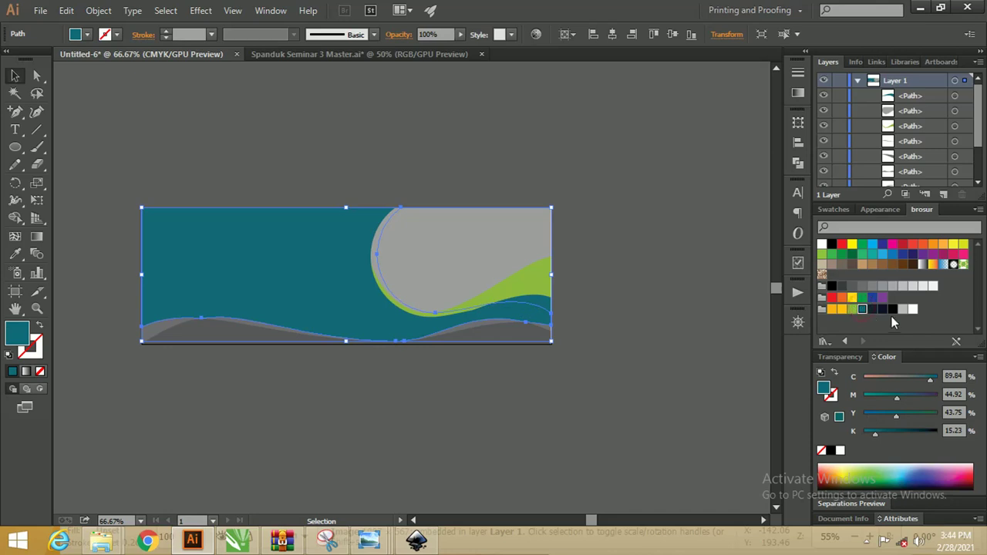
click(873, 309)
Fill the small lower-right piece green and the large bottom wave teal.
click(702, 275)
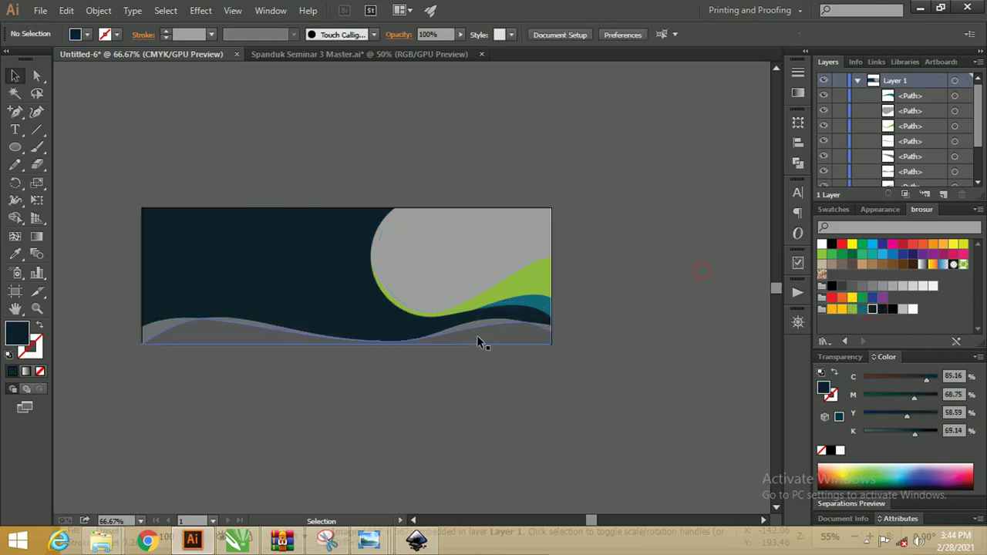
click(546, 328)
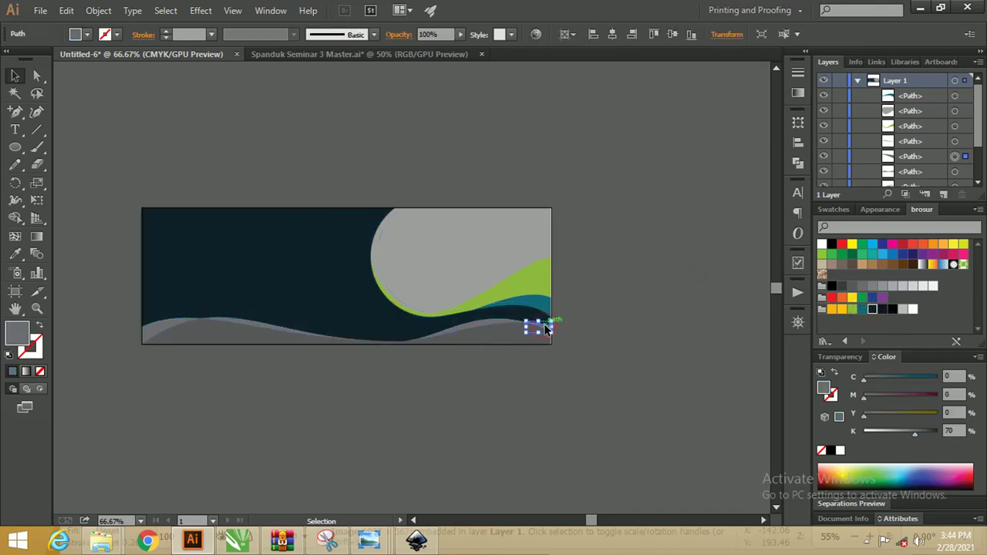
click(853, 310)
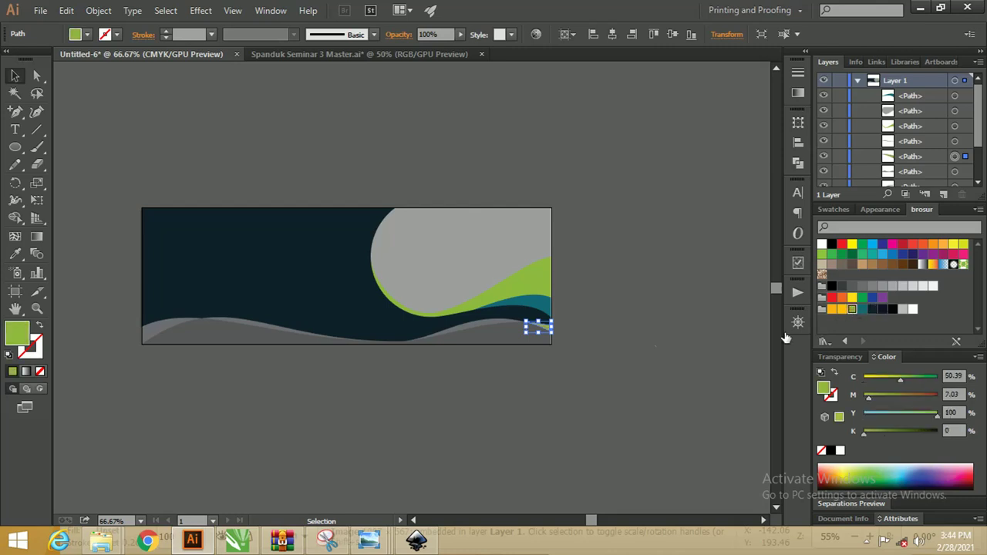
click(486, 340)
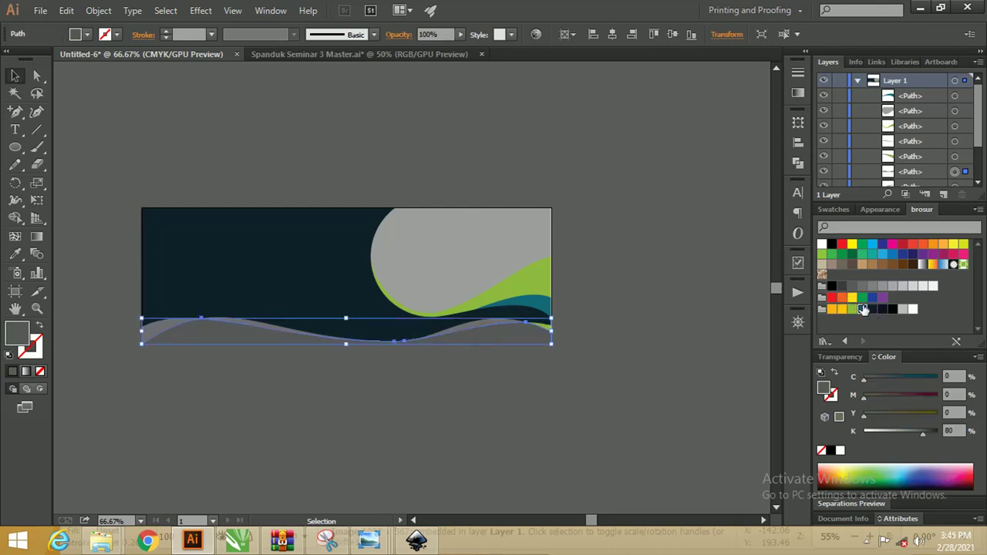
click(862, 309)
click(610, 344)
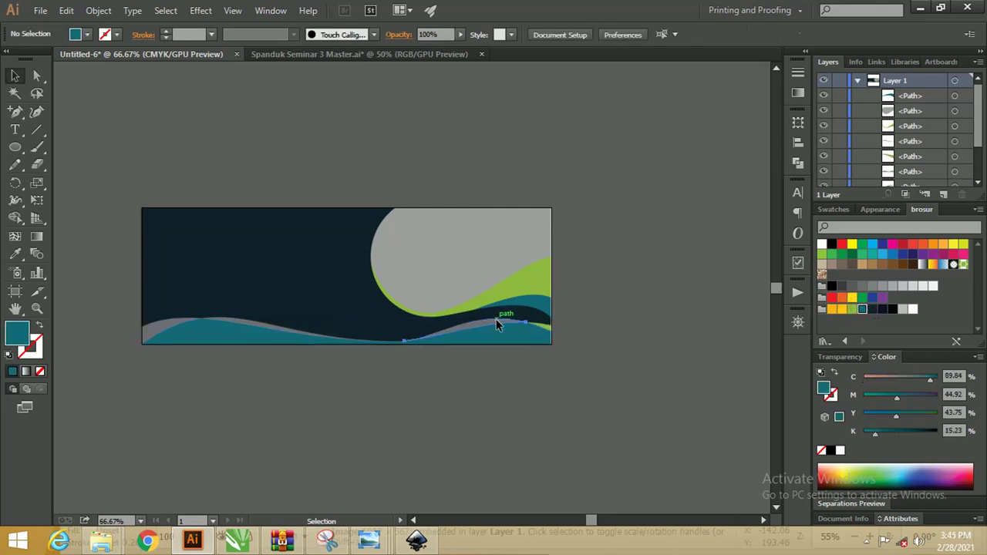
Fill the small right wave white, the lower-left wave green, and the far-left piece white.
click(496, 319)
click(822, 244)
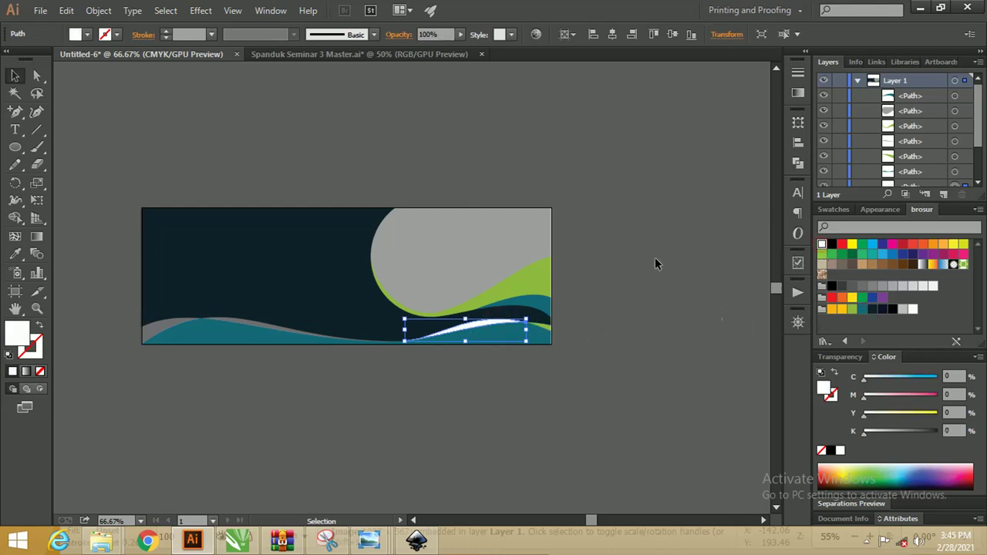
click(656, 261)
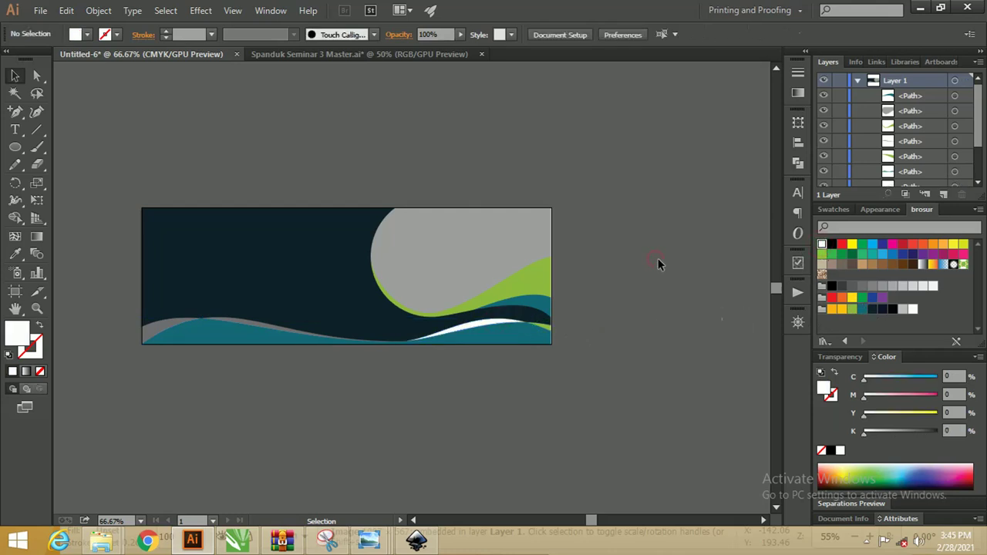
click(268, 326)
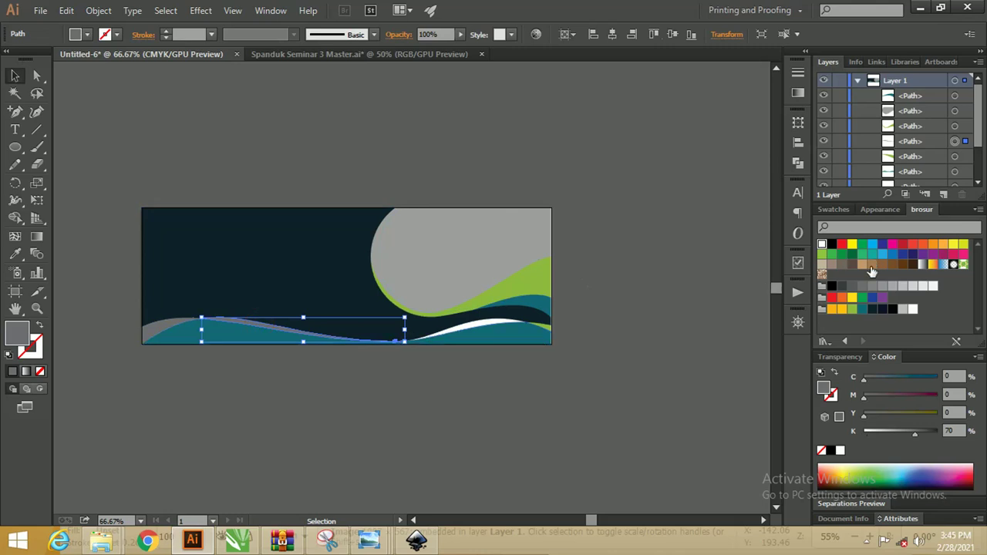
click(852, 309)
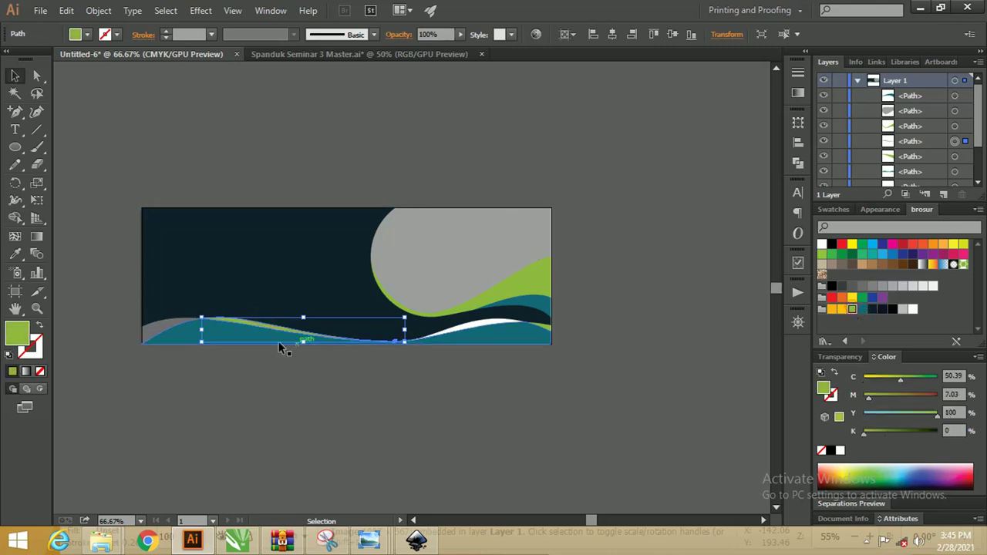
click(166, 332)
click(911, 309)
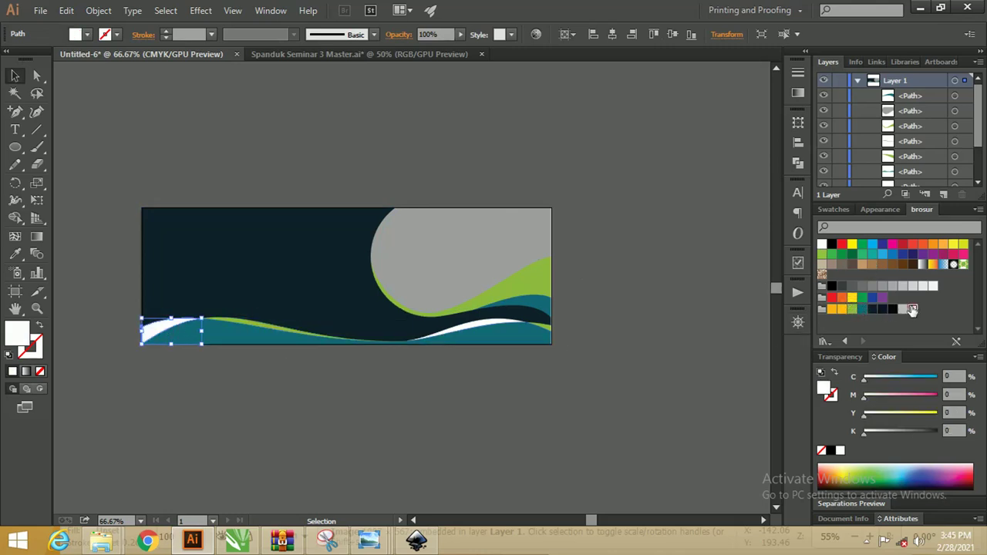
click(477, 370)
drag(358, 321, 405, 328)
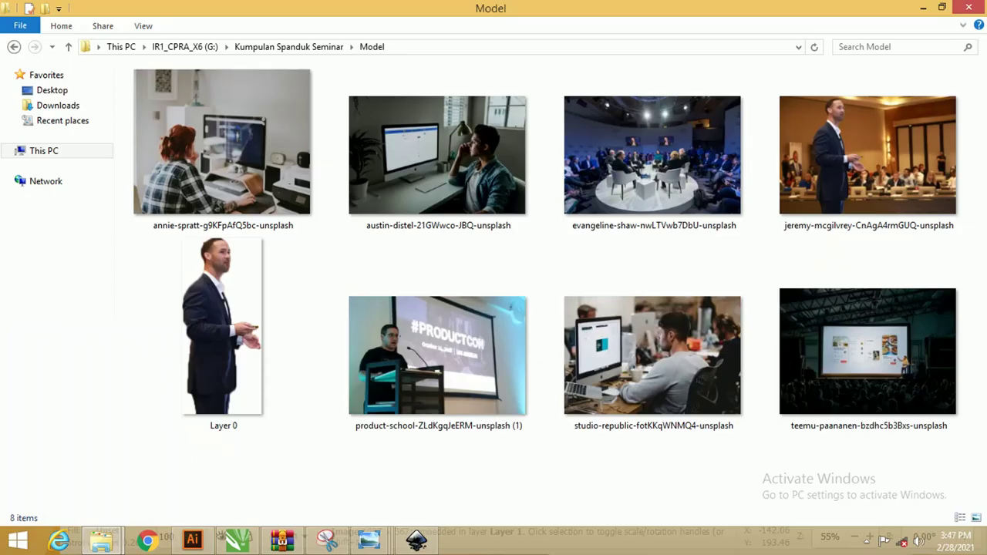
Drag the studio-republic office photo from the Model folder onto the Illustrator banner.
click(683, 369)
click(856, 351)
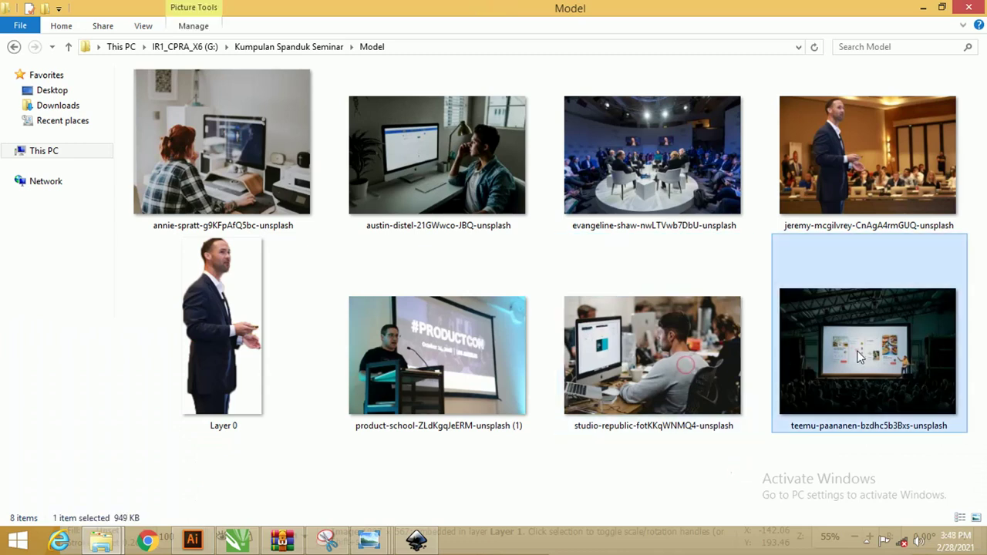
click(668, 362)
mouse_move(644, 374)
mouse_down()
mouse_move(227, 501)
mouse_move(286, 420)
mouse_move(513, 302)
mouse_up()
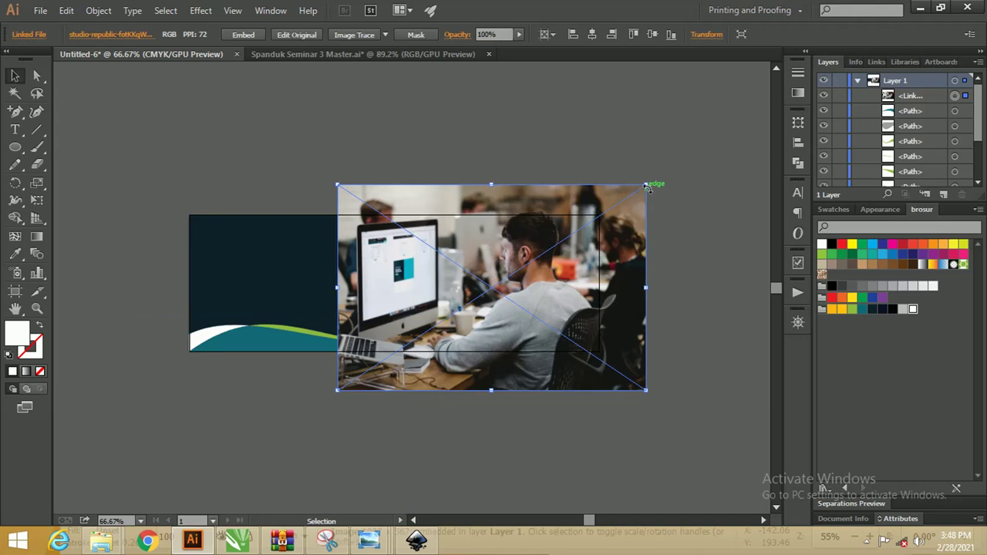
Send the office photo behind the banner artwork and remove the top-right circle's grey fill.
key(ctrl+shift+bracketleft)
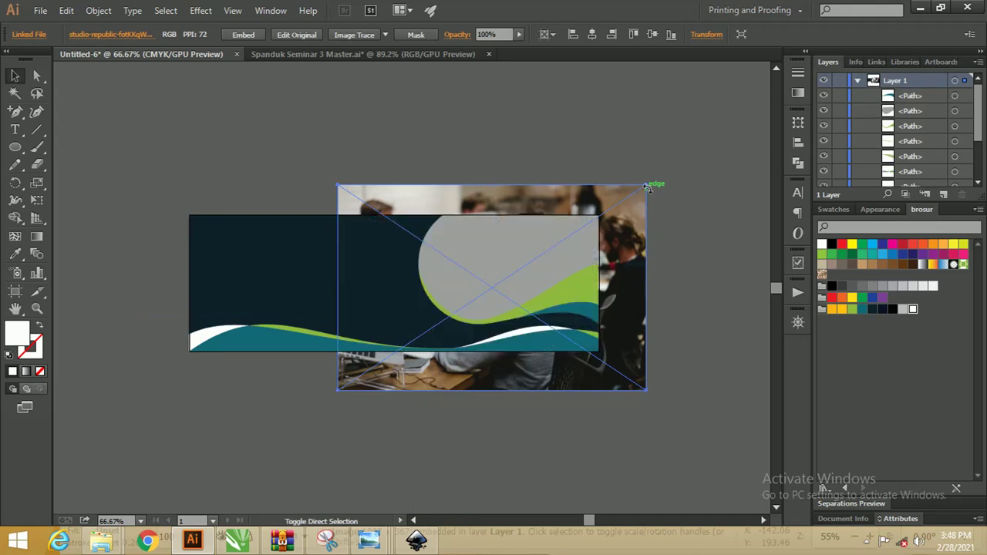
click(505, 124)
click(492, 226)
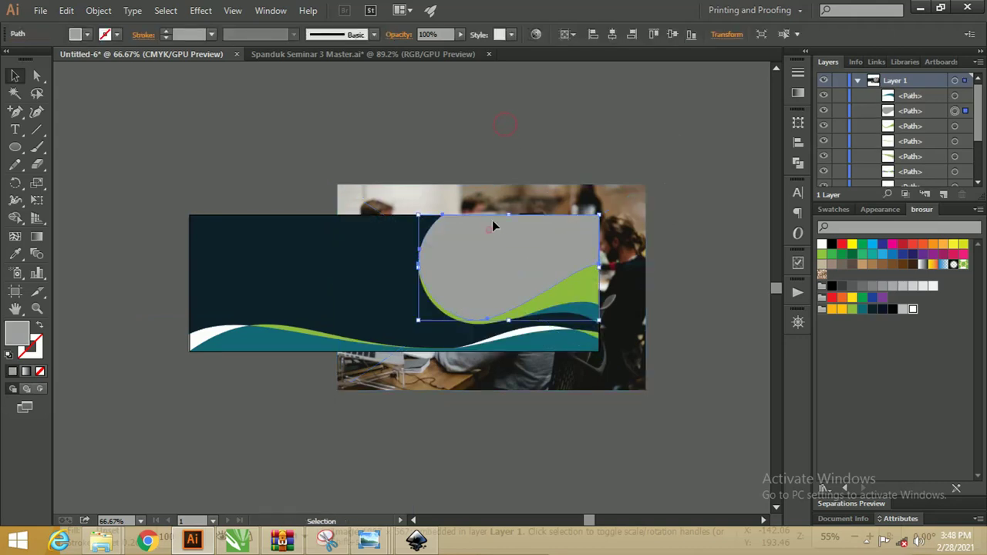
click(39, 329)
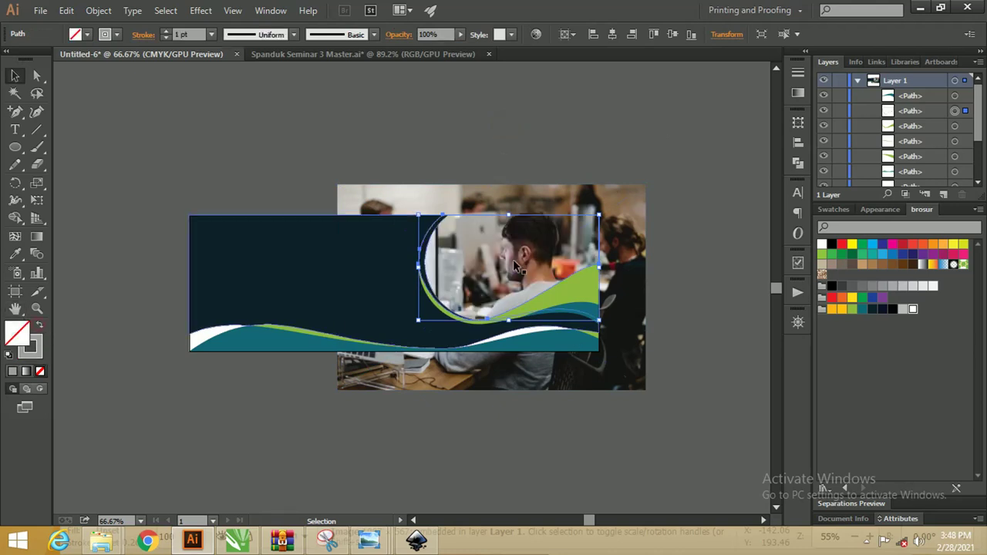
Shrink the office photo and position it behind the top-right circle.
key(z)
mouse_move(382, 189)
mouse_down()
mouse_move(394, 208)
mouse_move(365, 191)
mouse_up()
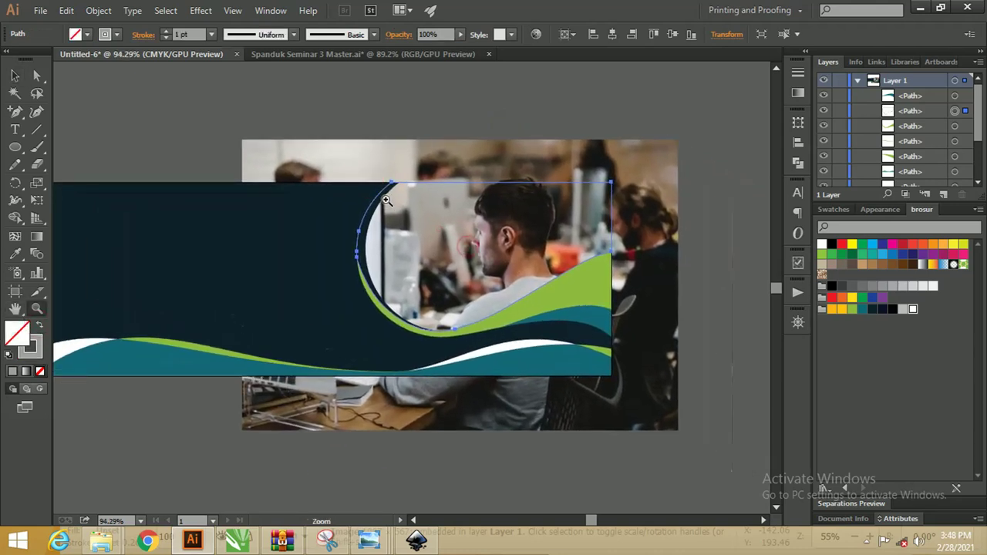
key(v)
click(584, 148)
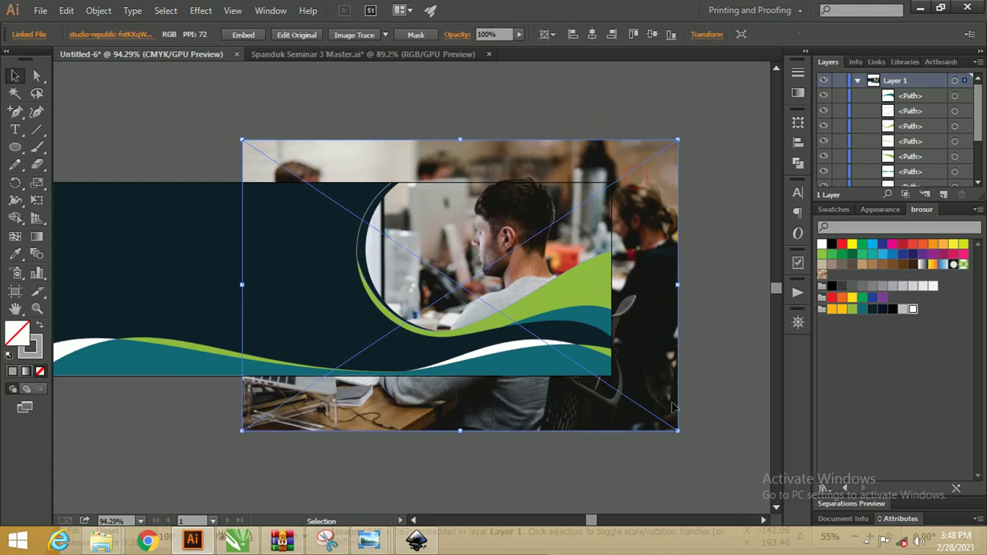
drag(677, 430, 611, 385)
drag(243, 140, 304, 182)
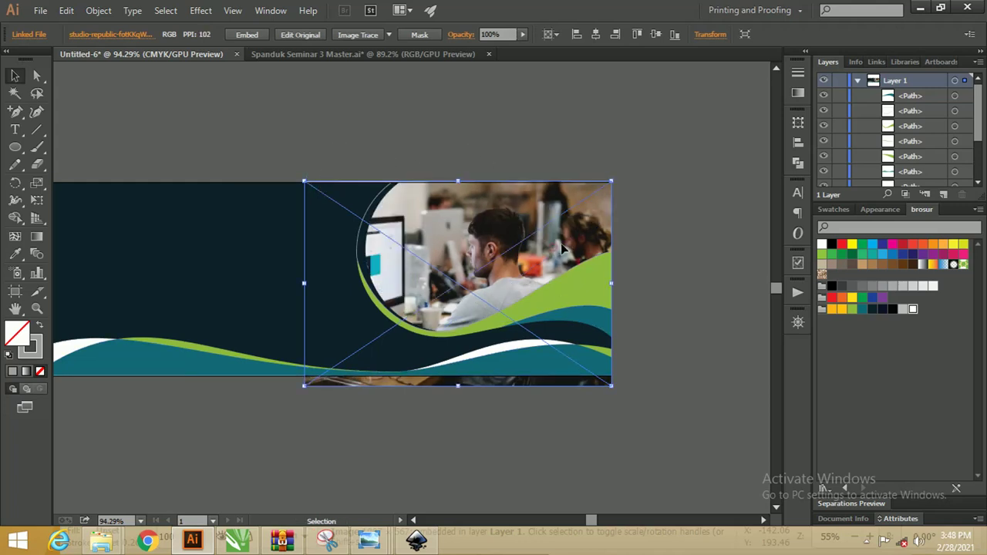
mouse_move(561, 243)
mouse_down()
mouse_move(548, 231)
mouse_move(560, 238)
mouse_up()
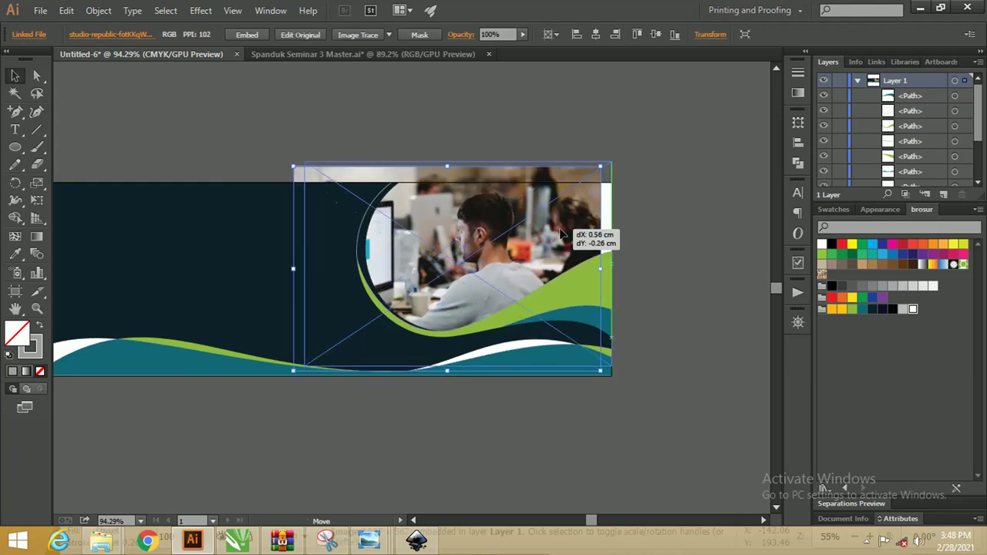
Make a clipping mask from the circle outline and the office photo, then zoom out to the full banner.
click(637, 215)
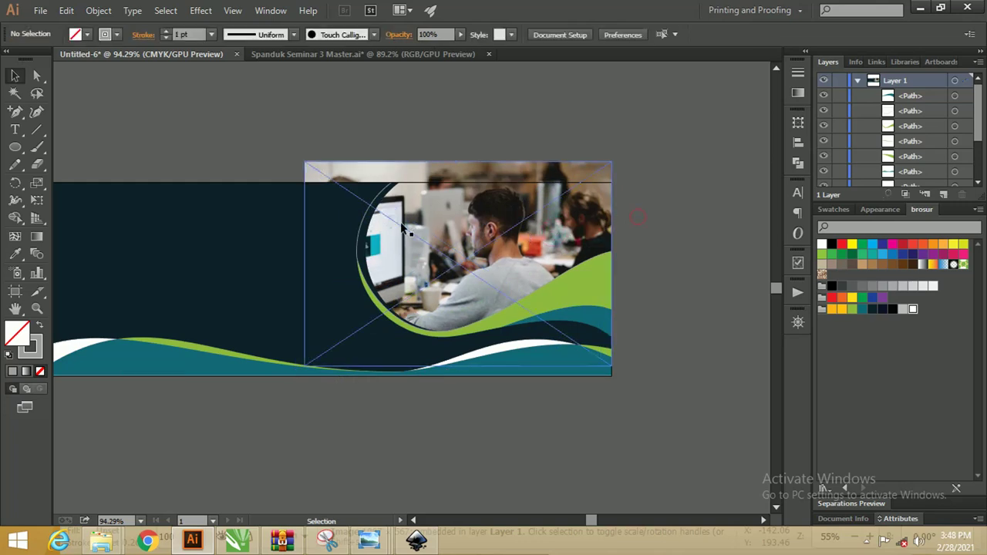
click(429, 218)
shift+click(430, 208)
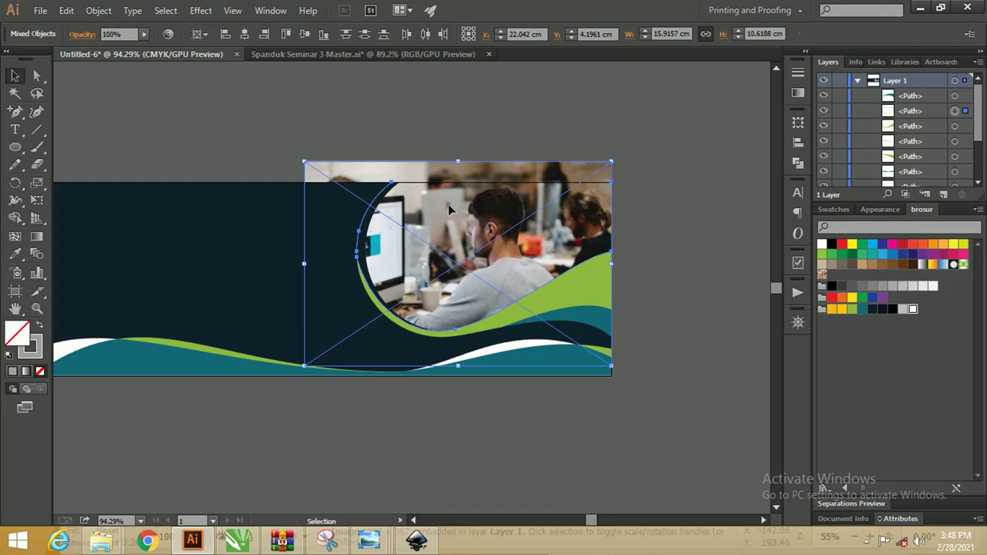
right_click(450, 210)
click(497, 287)
click(660, 214)
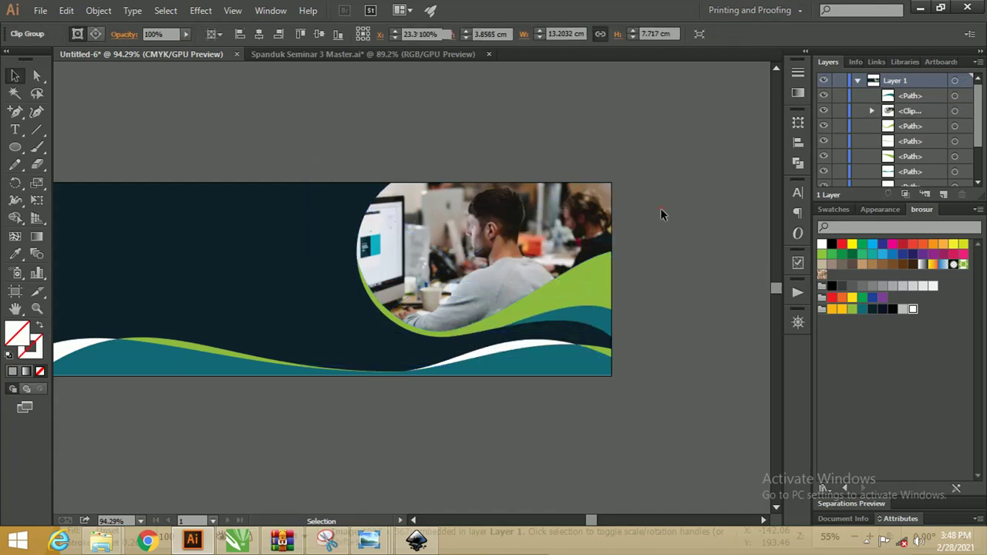
key(z)
mouse_move(429, 207)
mouse_down()
mouse_move(393, 198)
mouse_move(453, 200)
mouse_up()
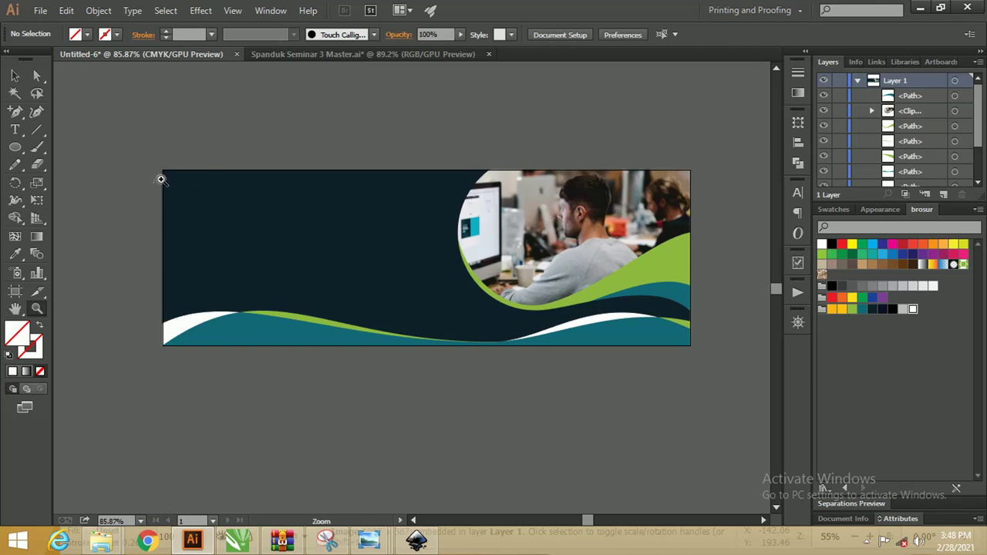
Paste the copied title and info text into Untitled-6 and group it.
click(15, 75)
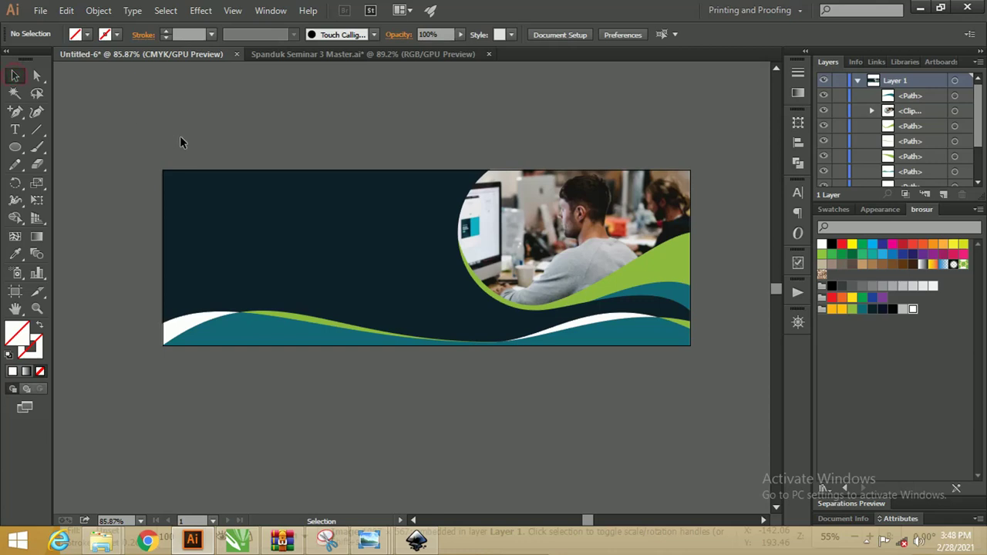
click(15, 130)
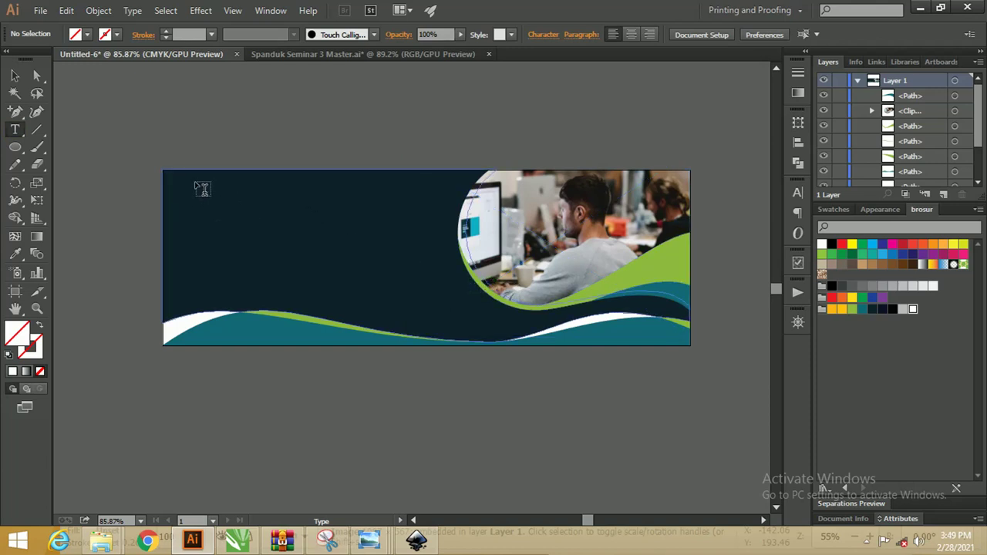
click(16, 76)
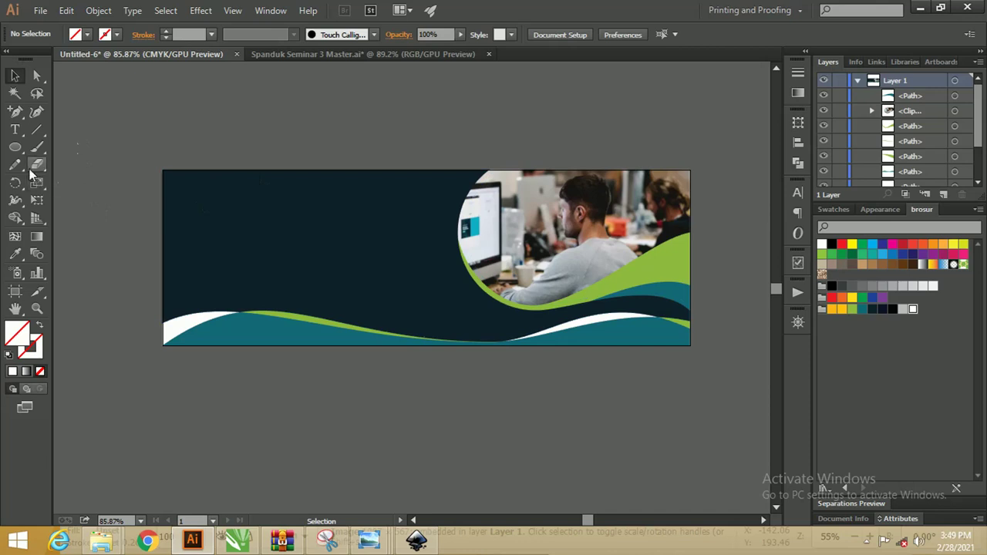
click(15, 130)
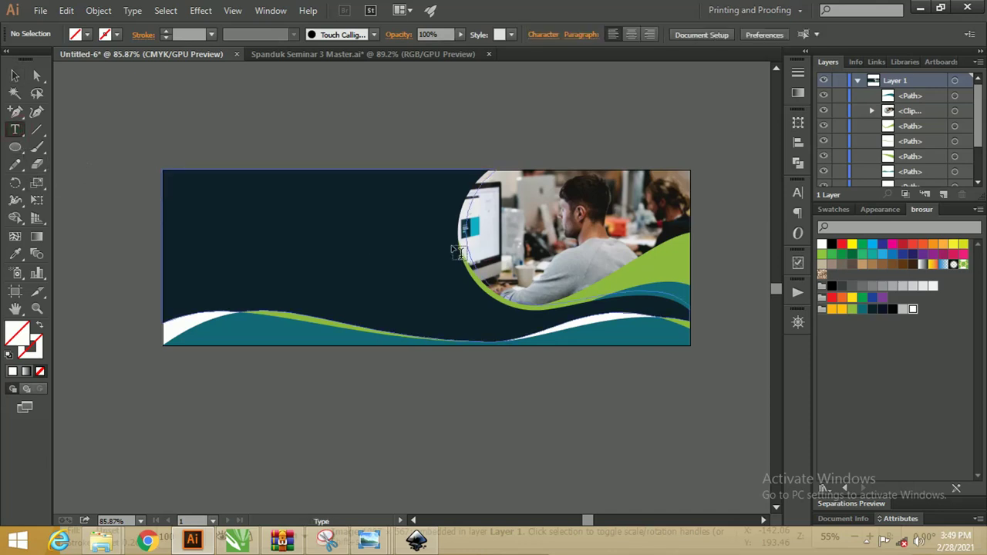
click(15, 75)
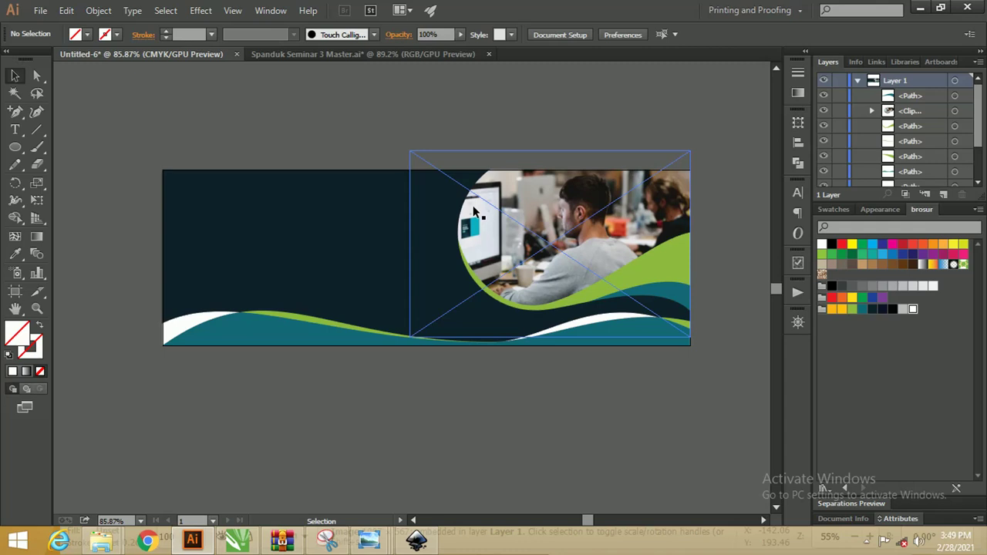
key(ctrl+a)
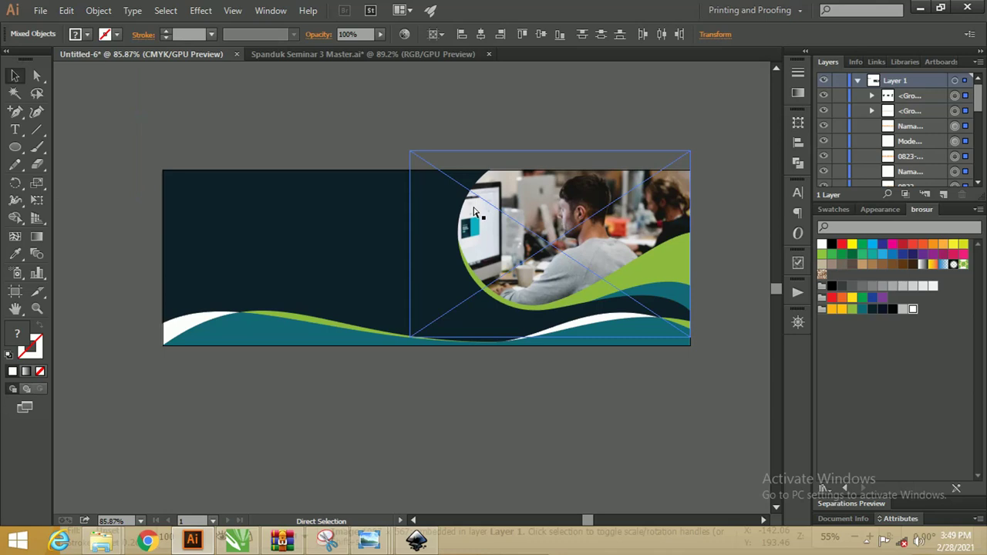
key(ctrl+g)
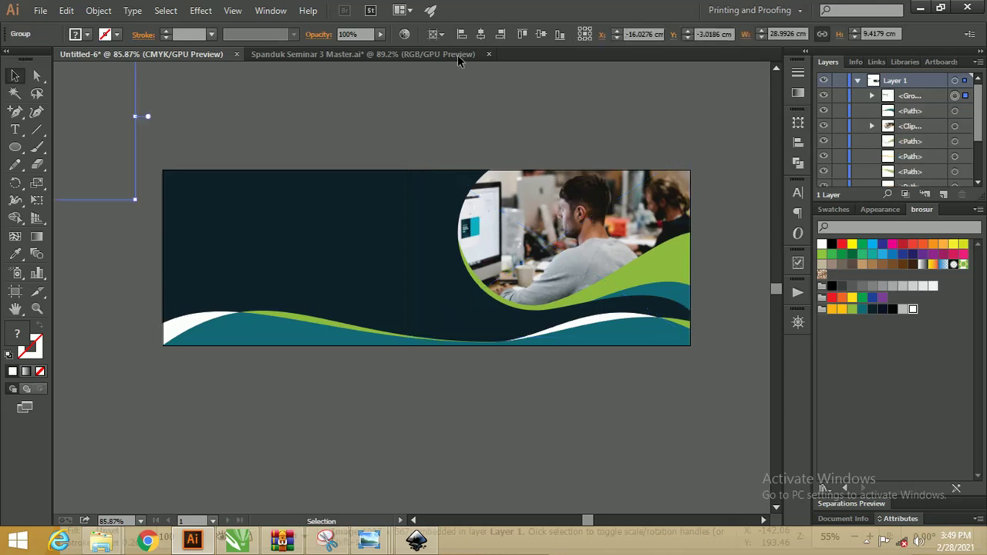
Centre the text group horizontally and vertically on the artboard.
click(437, 34)
click(472, 50)
click(480, 34)
click(541, 34)
click(401, 123)
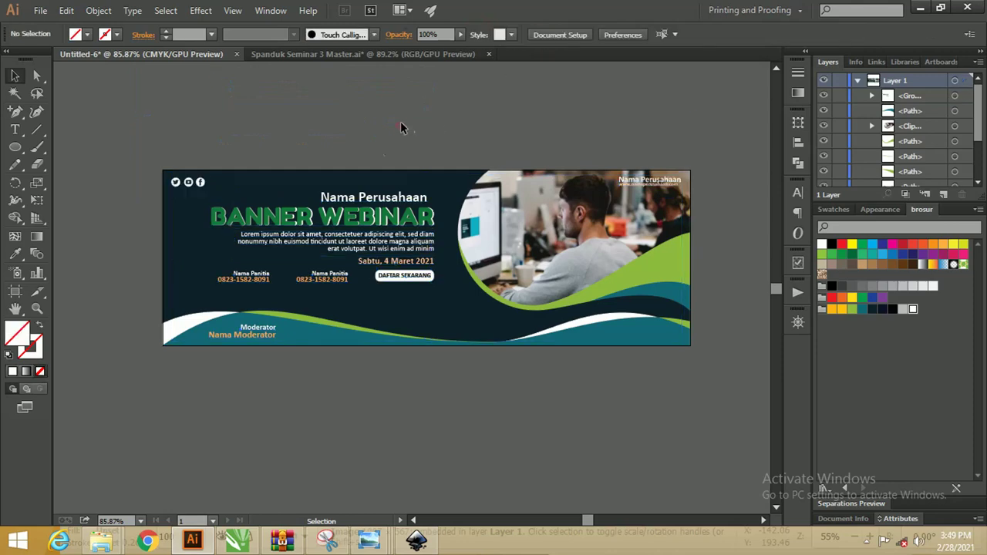
Zoom in to inspect the banner text and the bottom-right wave shape.
key(z)
drag(224, 207, 294, 207)
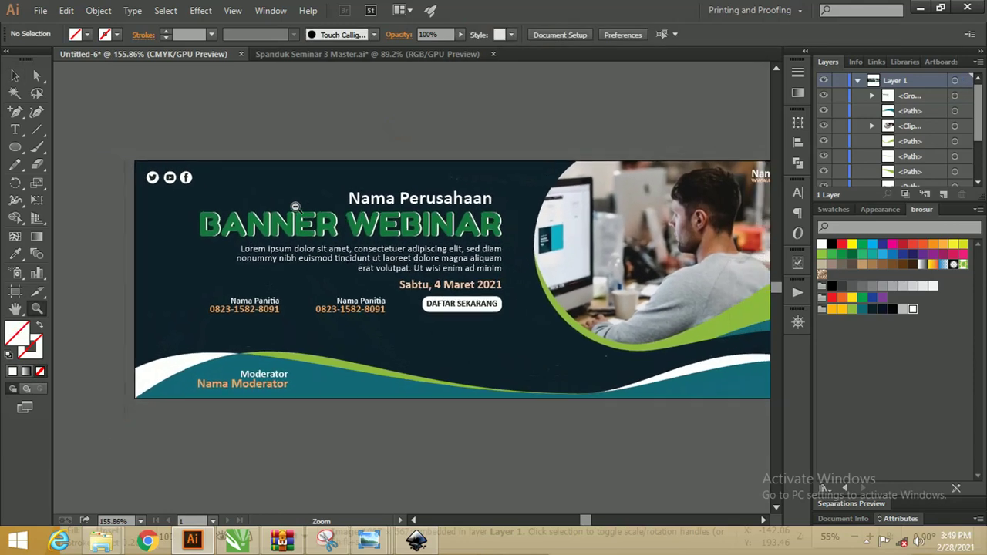
scroll(290, 203, down, 3)
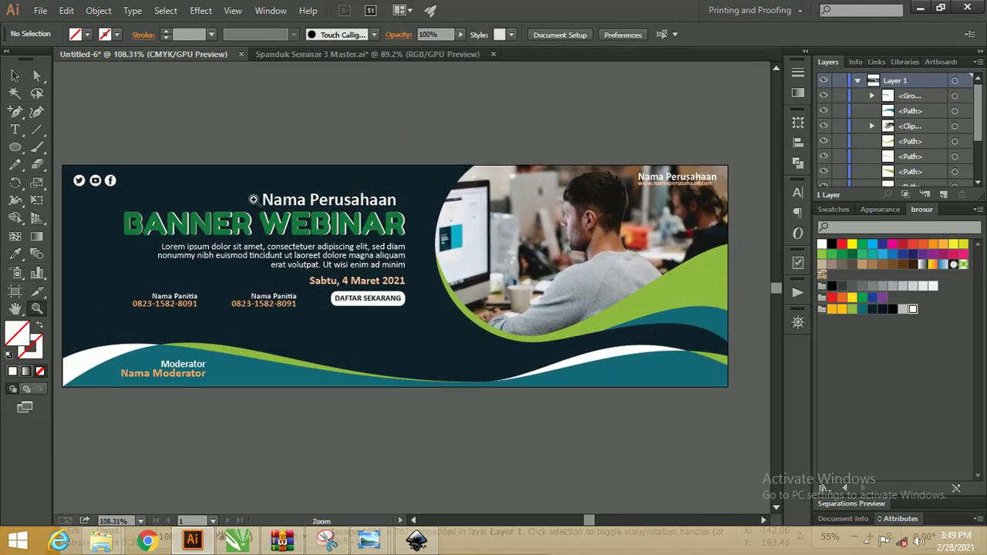
click(17, 76)
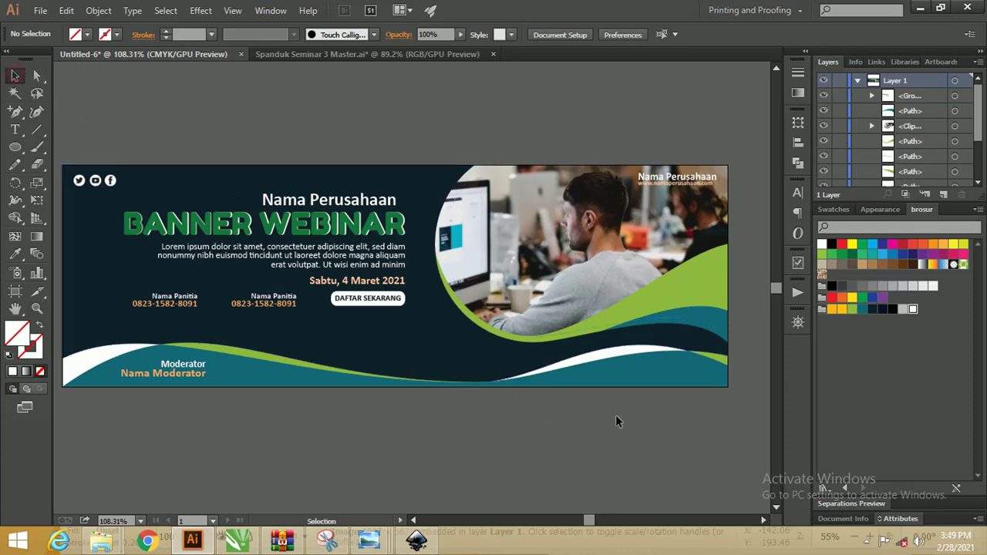
click(722, 360)
click(702, 398)
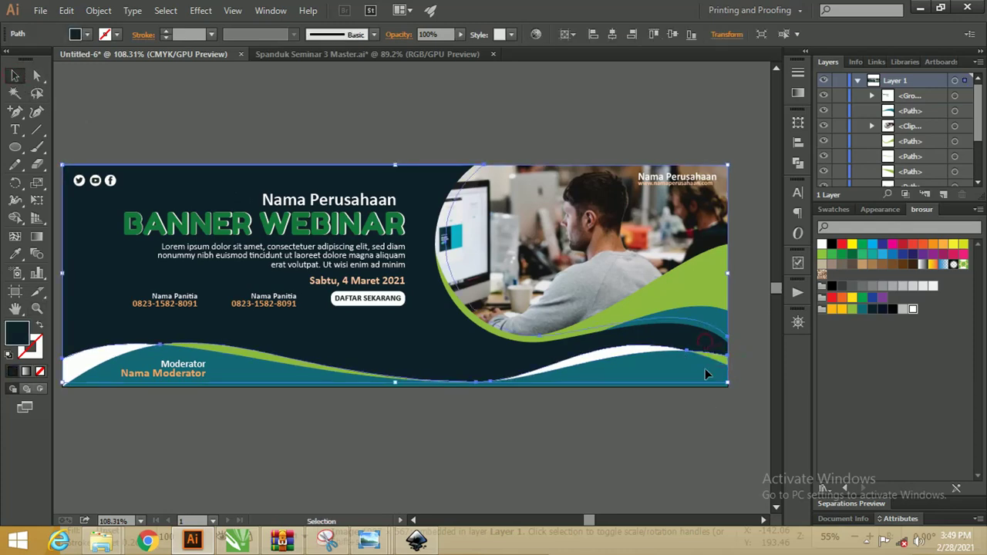
key(z)
scroll(517, 234, down, 1)
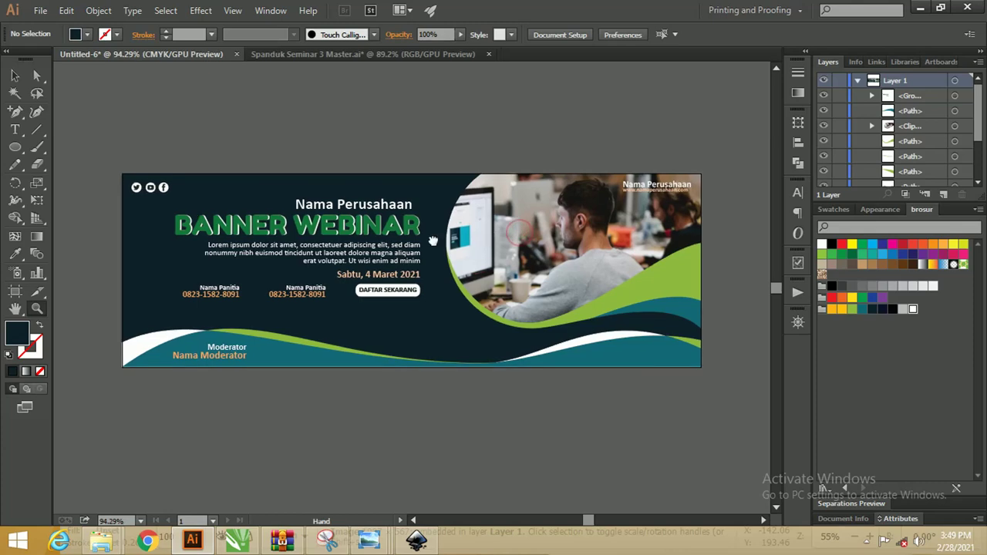
click(14, 75)
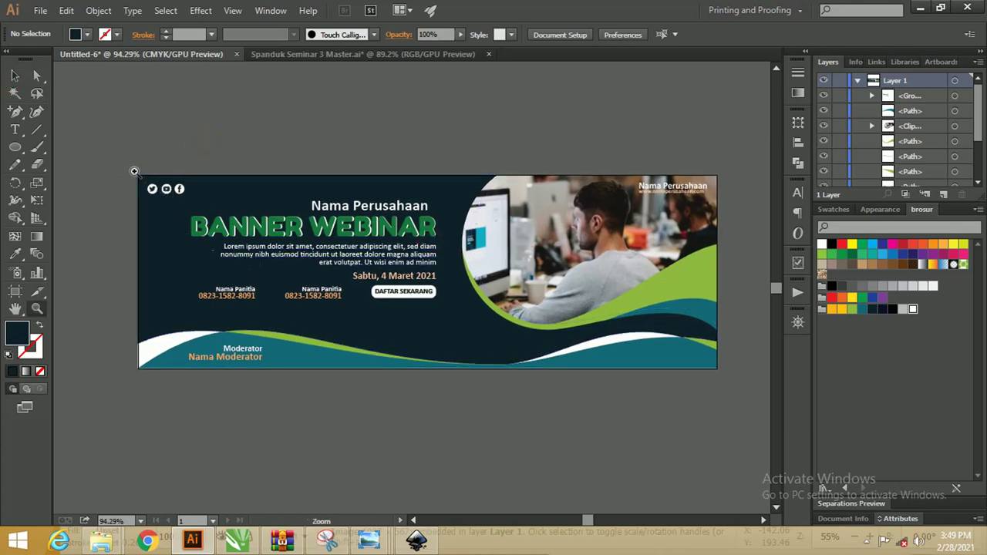
scroll(247, 198, up, 2)
scroll(247, 198, down, 1)
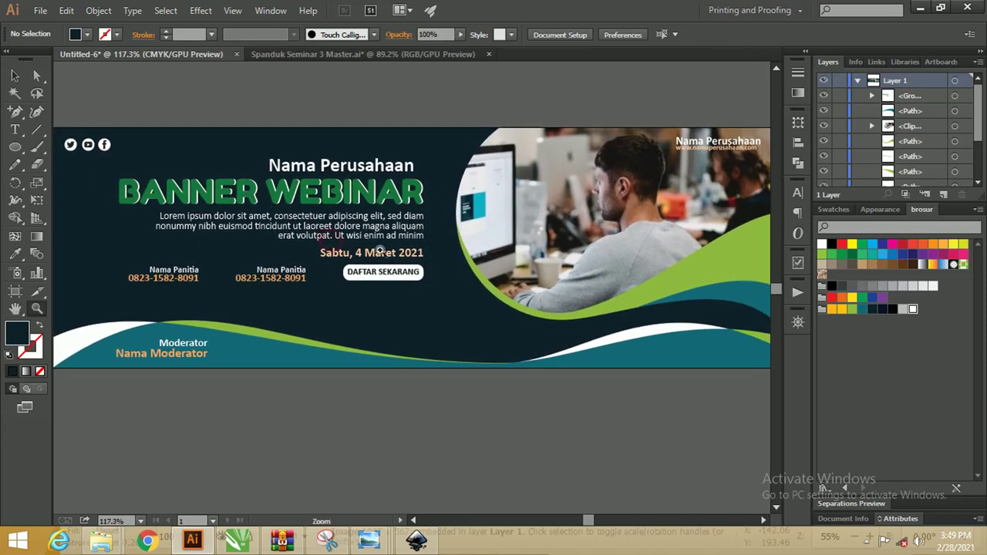
scroll(409, 246, down, 1)
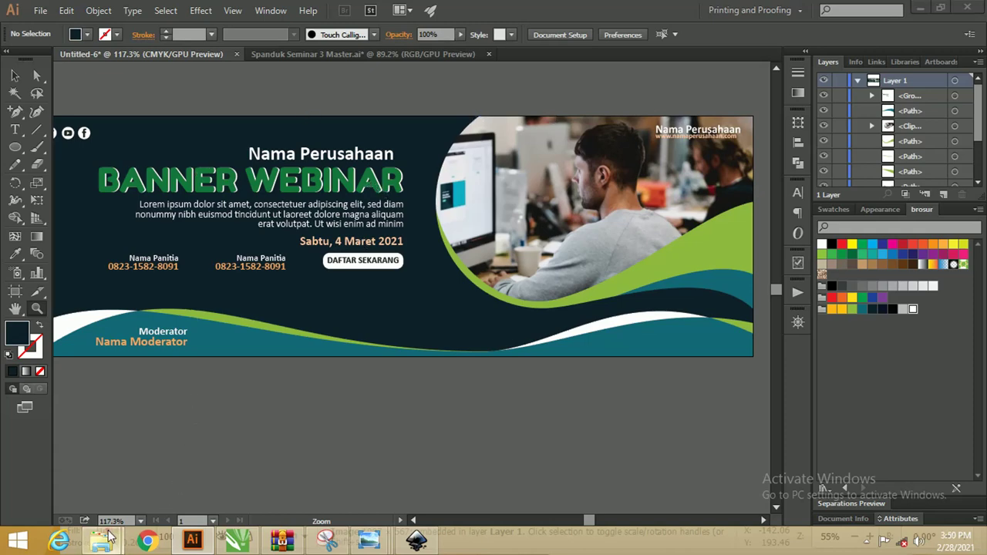
Place logo-2150297_1280.png from the Downloads folder onto the banner.
mouse_move(101, 540)
click(98, 454)
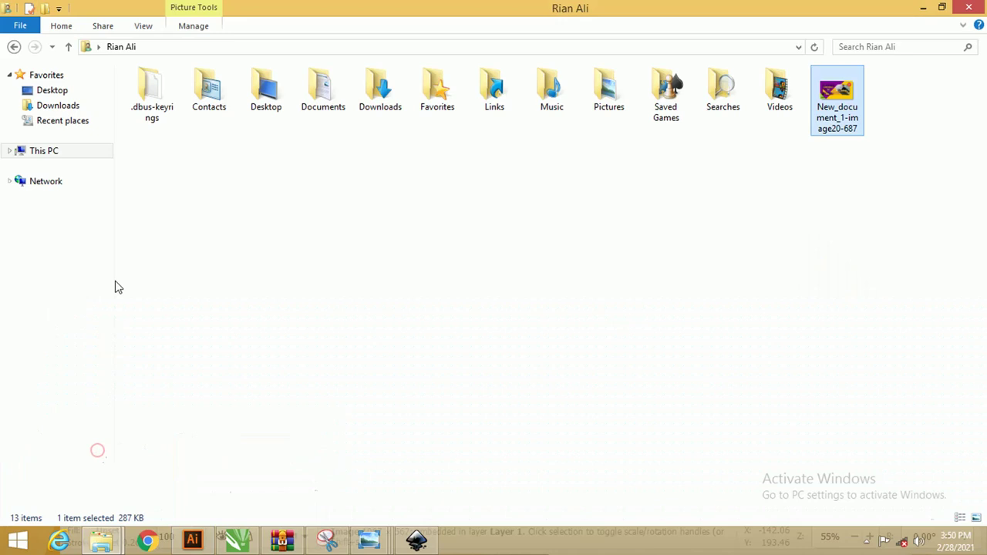
click(73, 105)
mouse_move(229, 136)
mouse_down()
mouse_move(322, 335)
mouse_move(205, 535)
mouse_move(416, 245)
mouse_up()
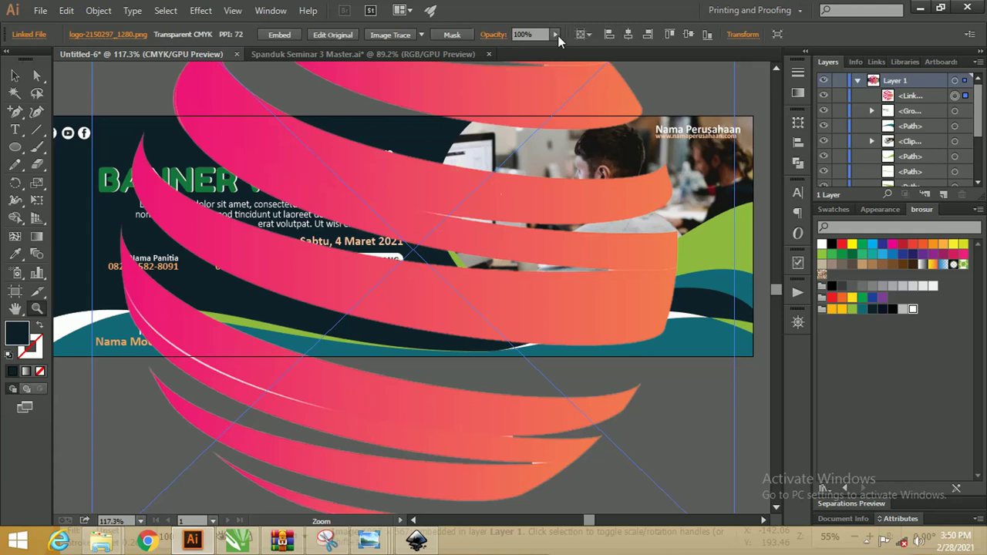
Reduce the logo's Transform width, then scale it to a small icon beside 'Nama Perusahaan'.
click(740, 35)
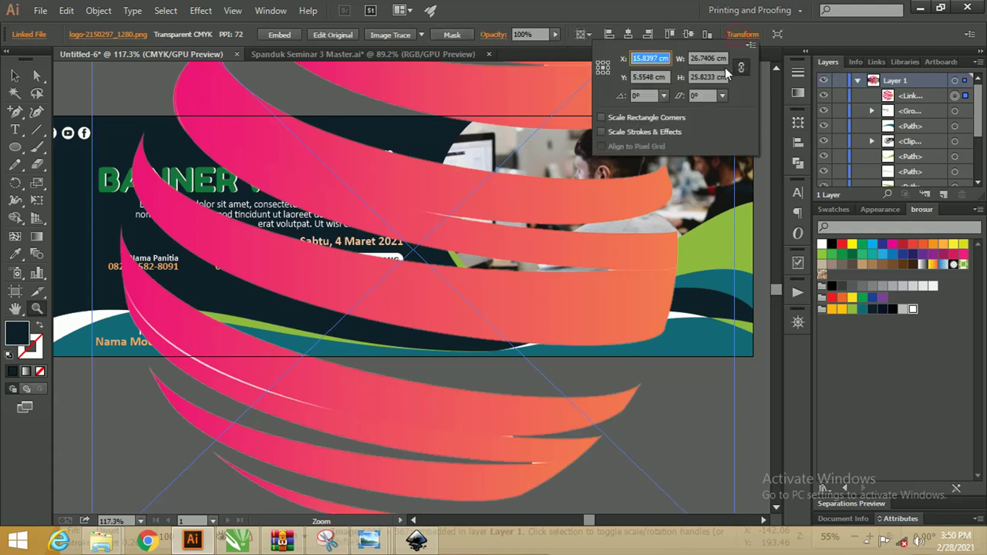
double_click(698, 58)
text(1)
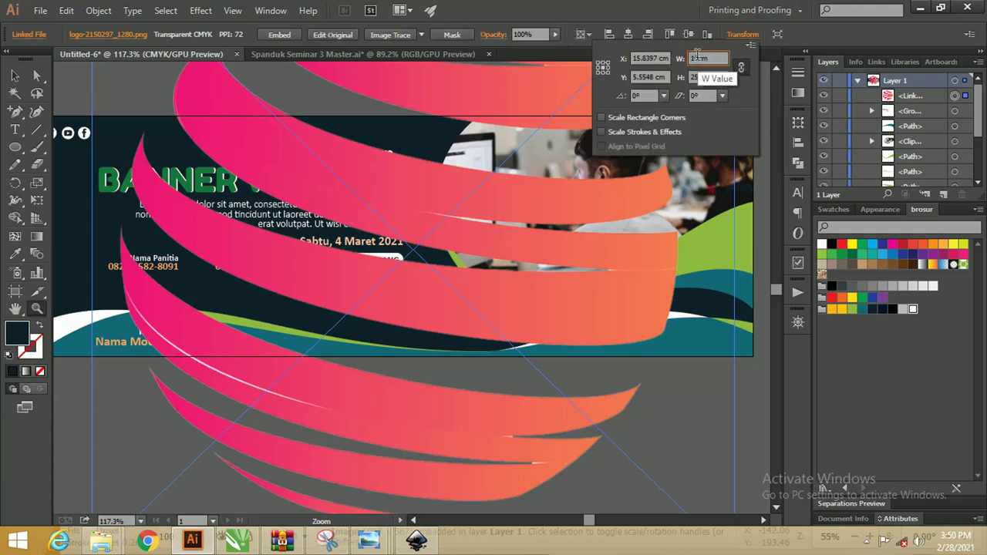
key(Return)
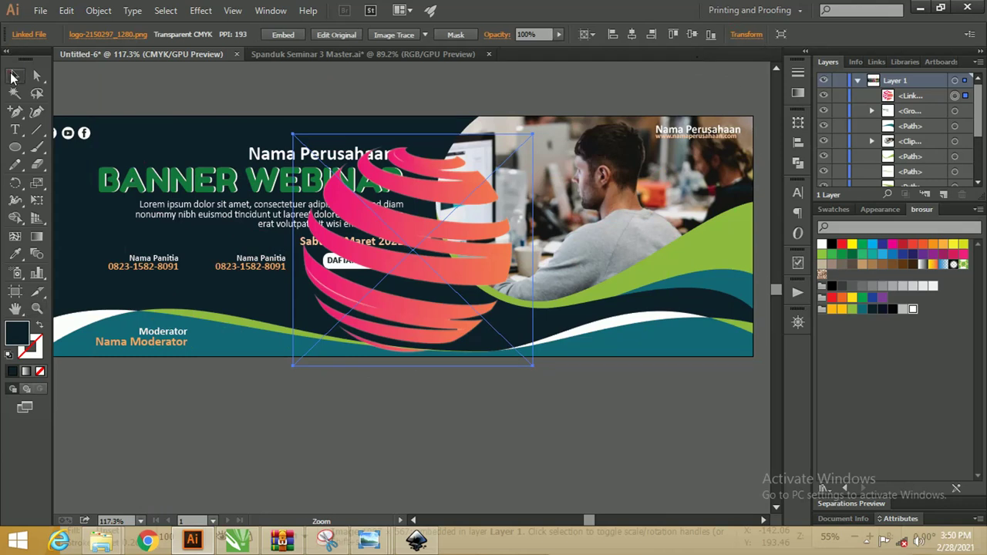
click(15, 75)
mouse_move(533, 135)
mouse_down()
mouse_move(472, 166)
mouse_move(346, 315)
mouse_move(651, 132)
mouse_move(636, 122)
mouse_move(654, 141)
mouse_up()
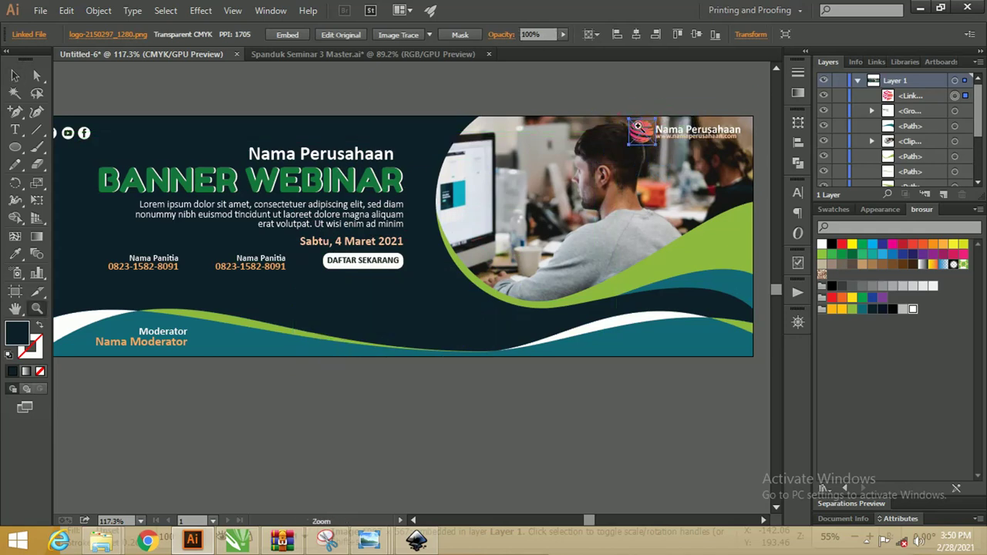
scroll(654, 141, up, 3)
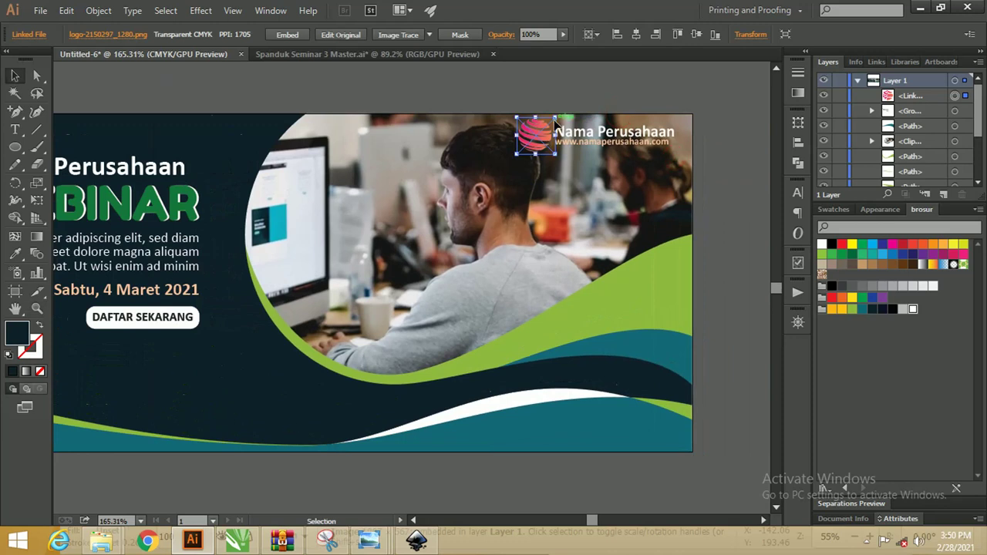
Image Trace the logo with the Low Fidelity Photo preset and expand it.
drag(556, 120, 549, 124)
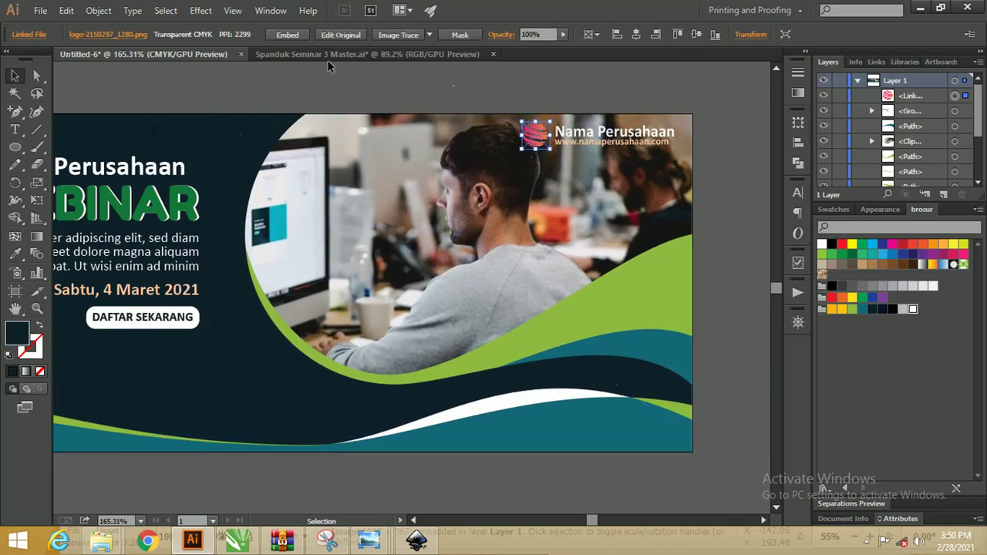
click(432, 36)
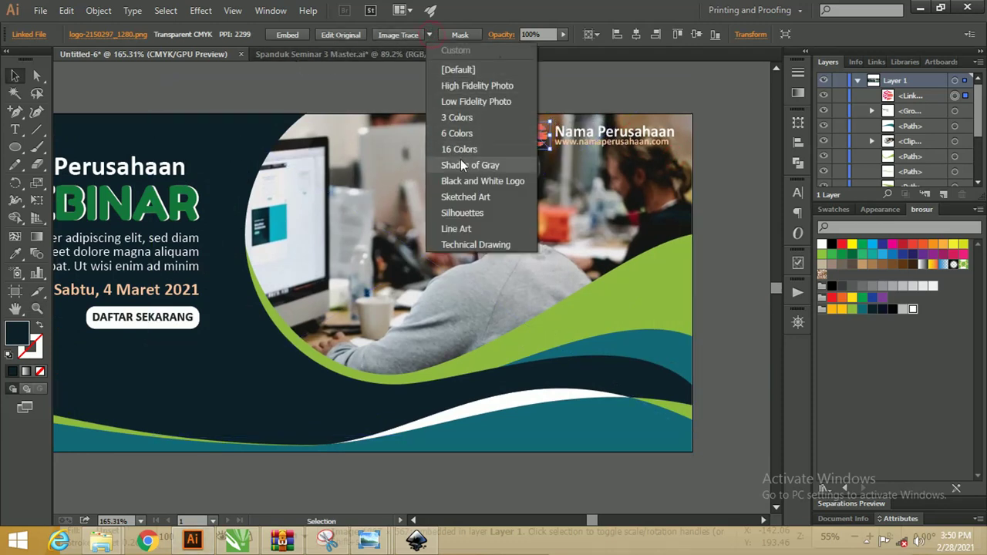
click(472, 101)
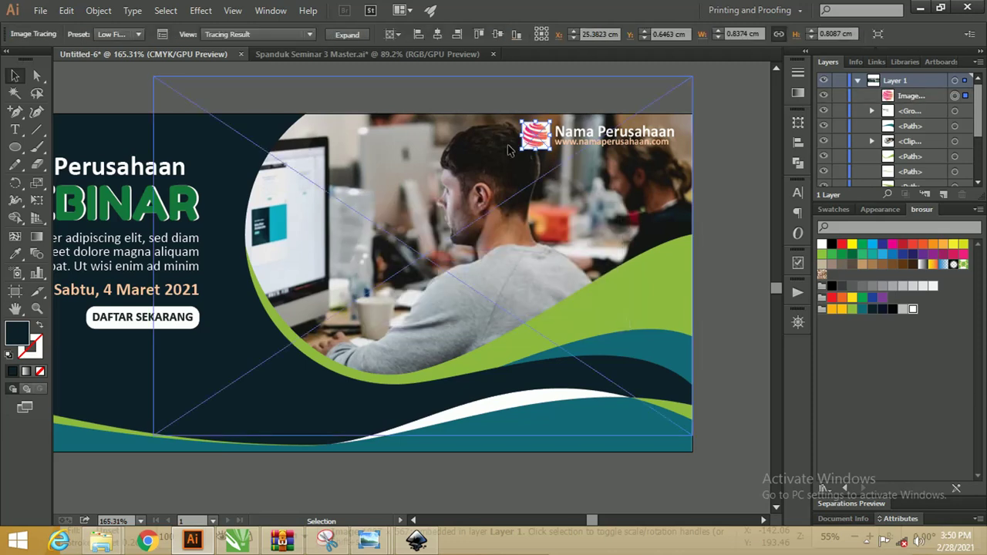
click(347, 35)
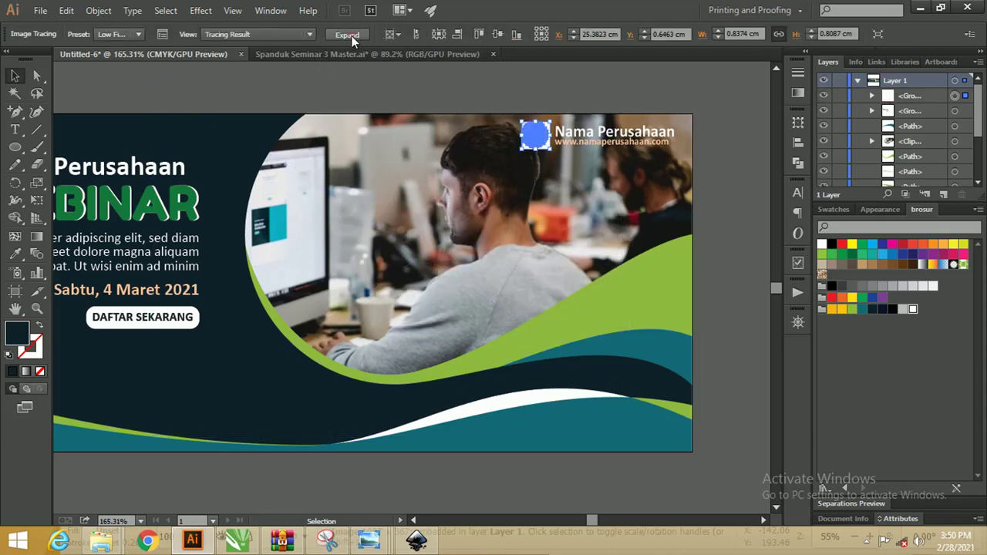
Ungroup the traced logo and delete its white background piece.
key(z)
click(494, 129)
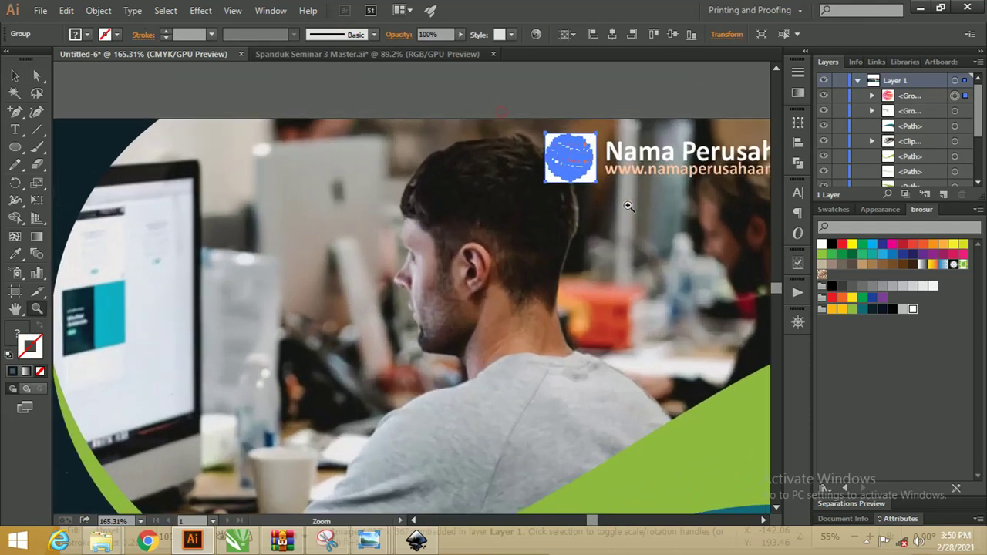
key(v)
key(ctrl+shift+a)
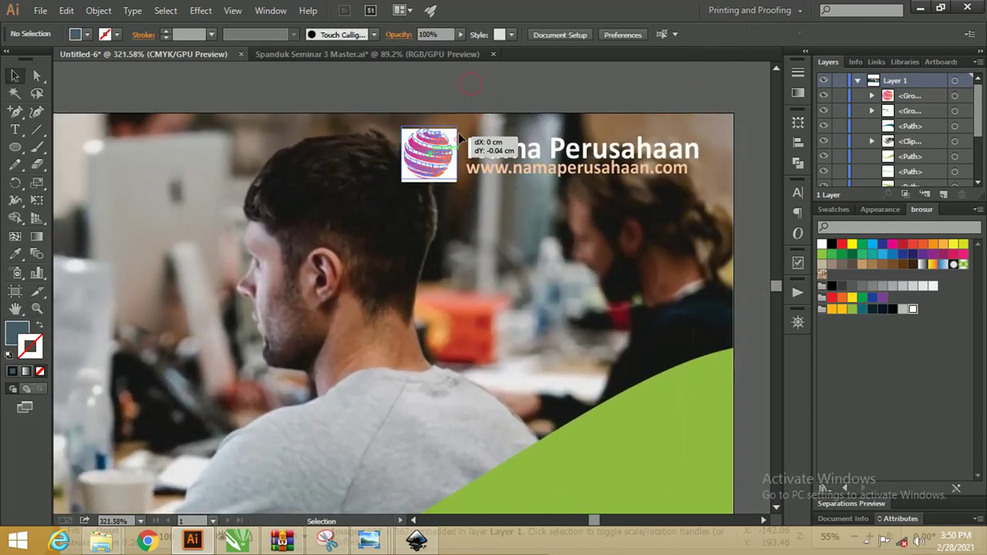
click(455, 135)
right_click(446, 137)
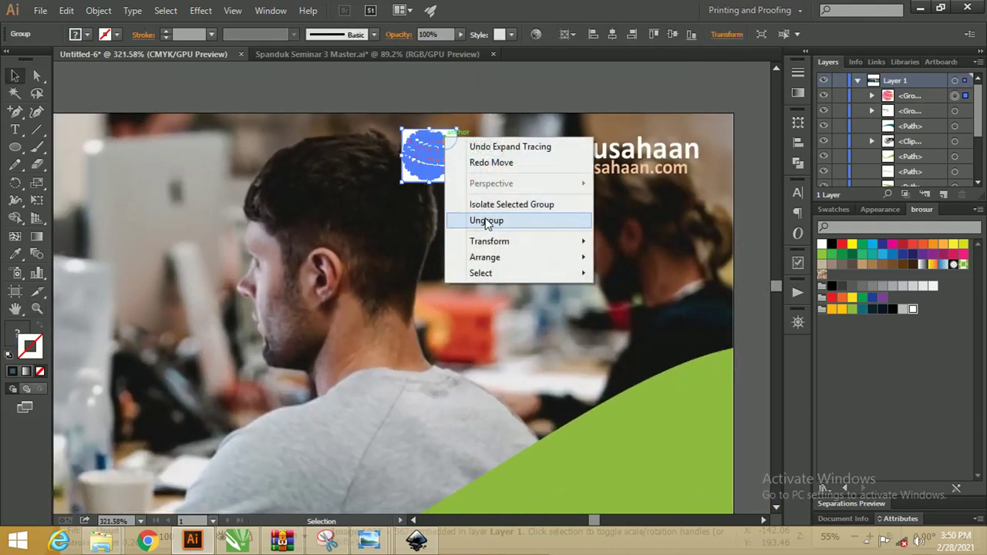
click(485, 222)
drag(452, 137, 463, 101)
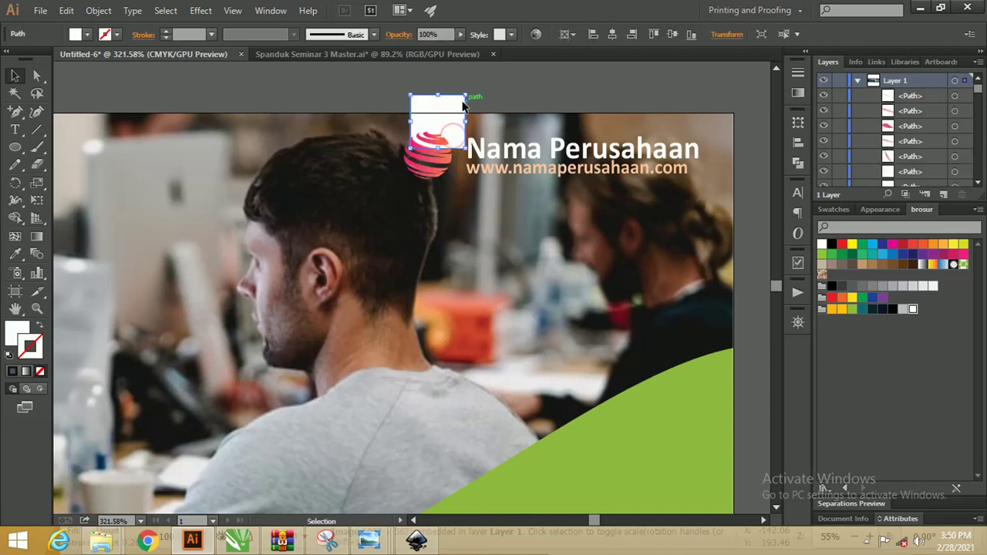
key(Delete)
Merge all the logo pieces into one shape with Pathfinder Unite.
click(429, 141)
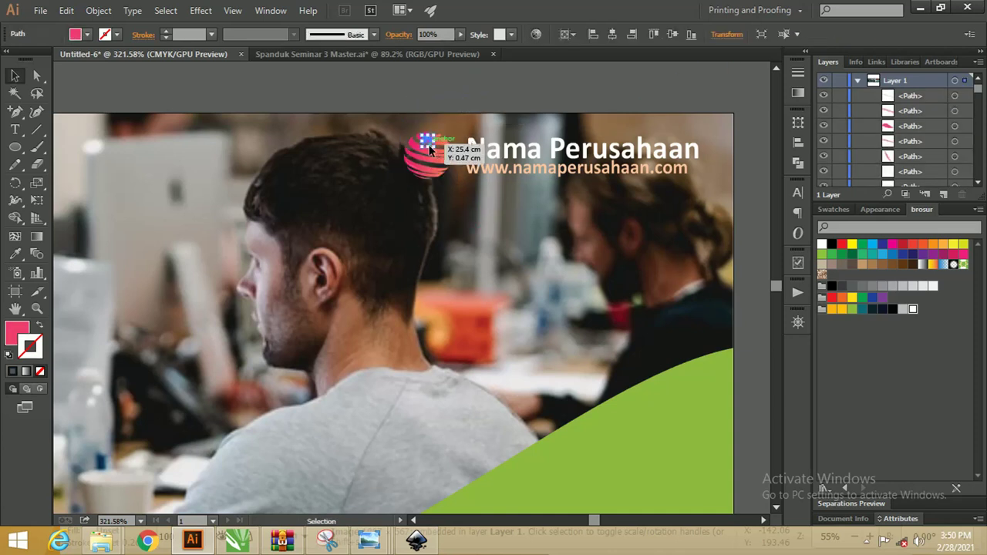
drag(392, 97, 459, 186)
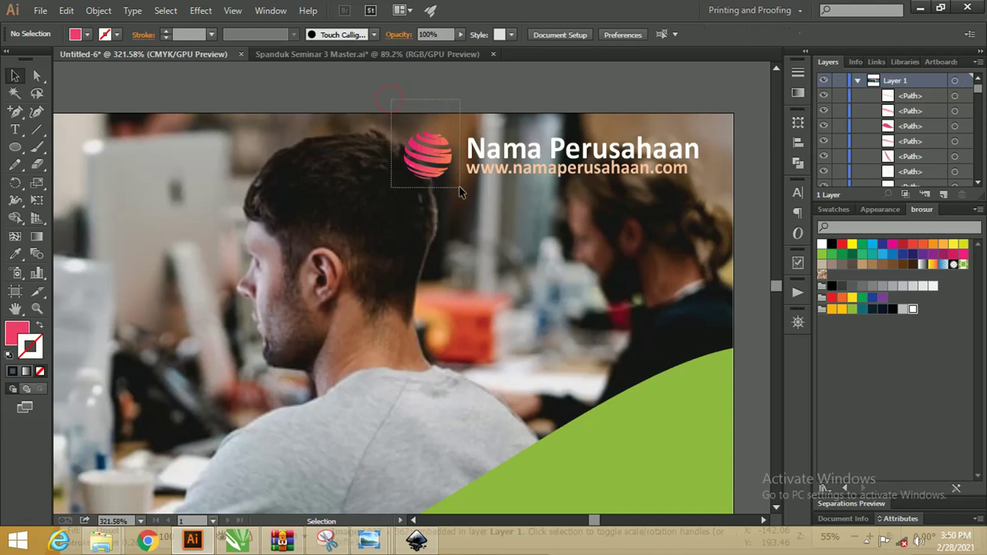
shift+click(389, 148)
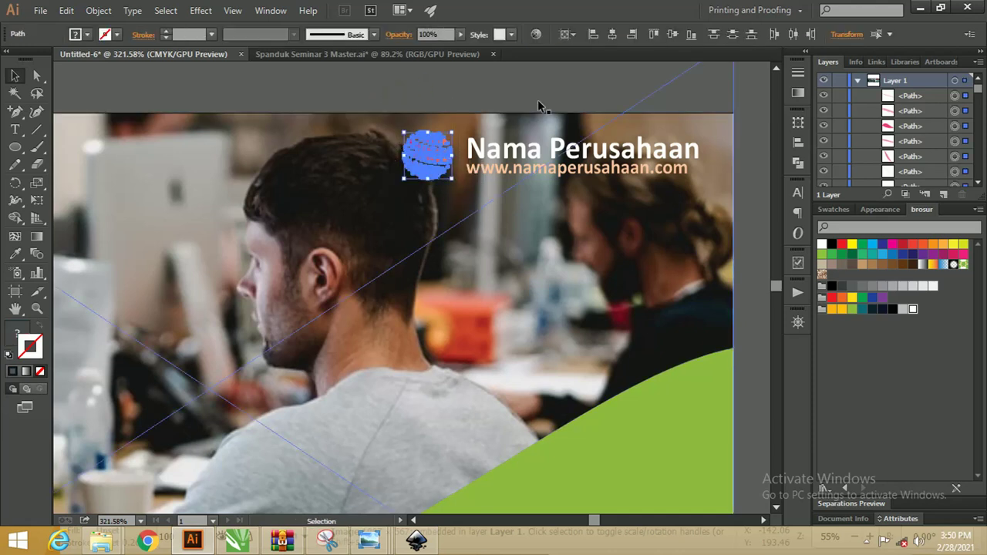
click(797, 162)
click(629, 144)
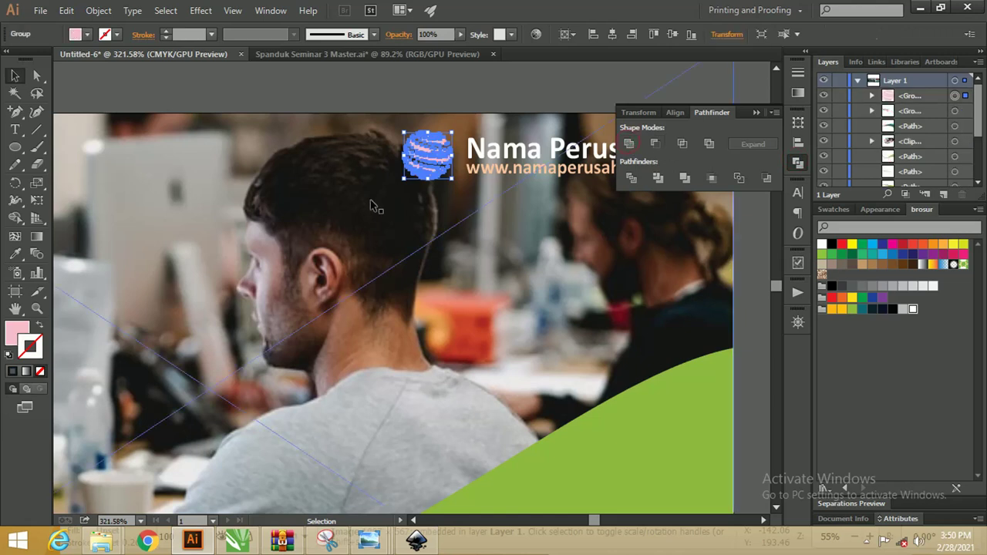
Make the logo white with no stroke and nudge it toward the company name.
key(d)
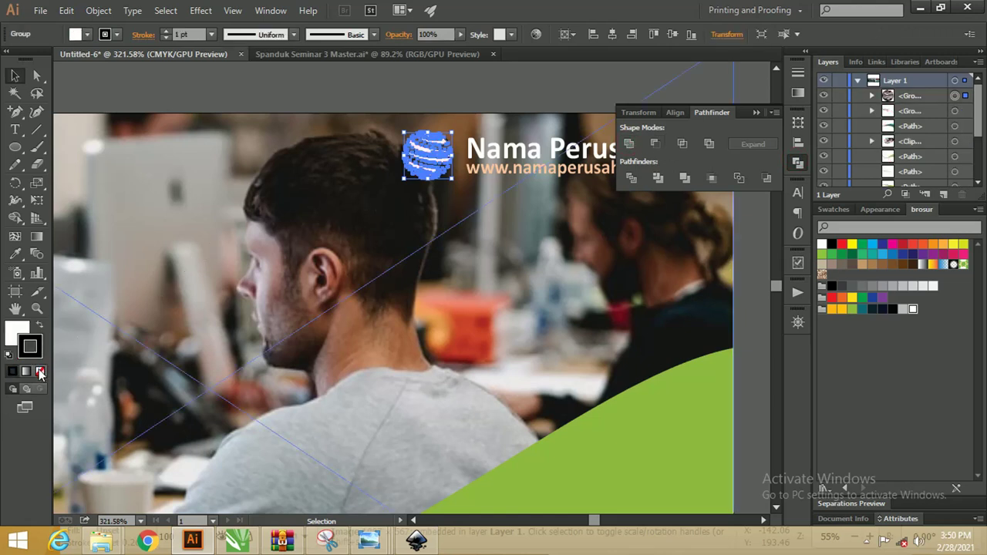
click(40, 373)
click(17, 332)
click(392, 92)
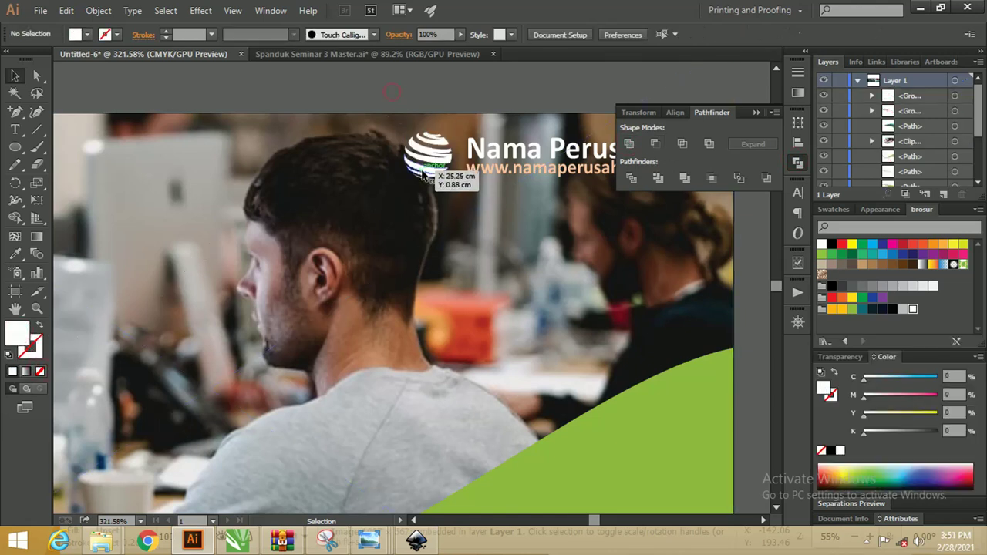
click(423, 174)
drag(453, 134, 443, 162)
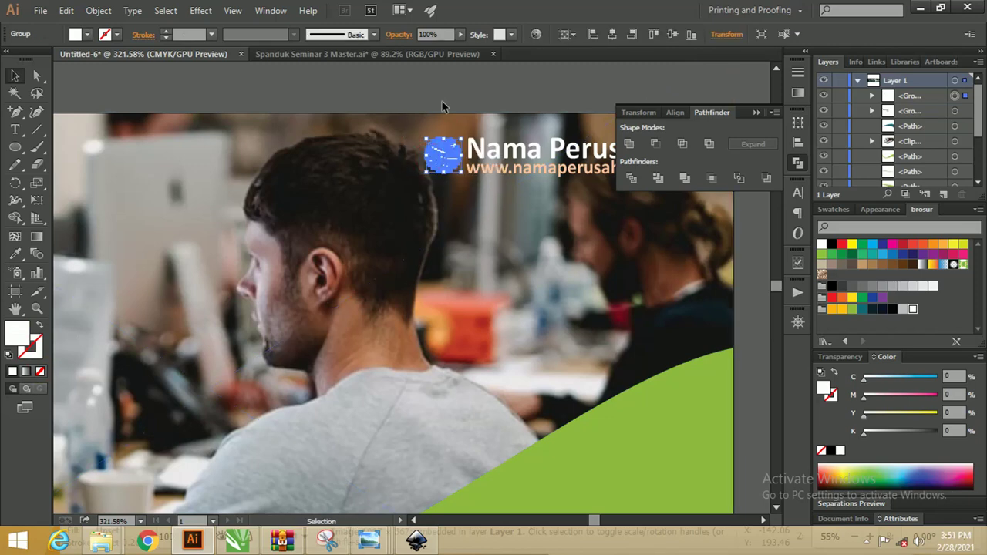
click(489, 104)
Draw a white circle and place it beside the first Nama Panitia phone number.
key(z)
scroll(478, 138, down, 2)
drag(478, 137, 407, 131)
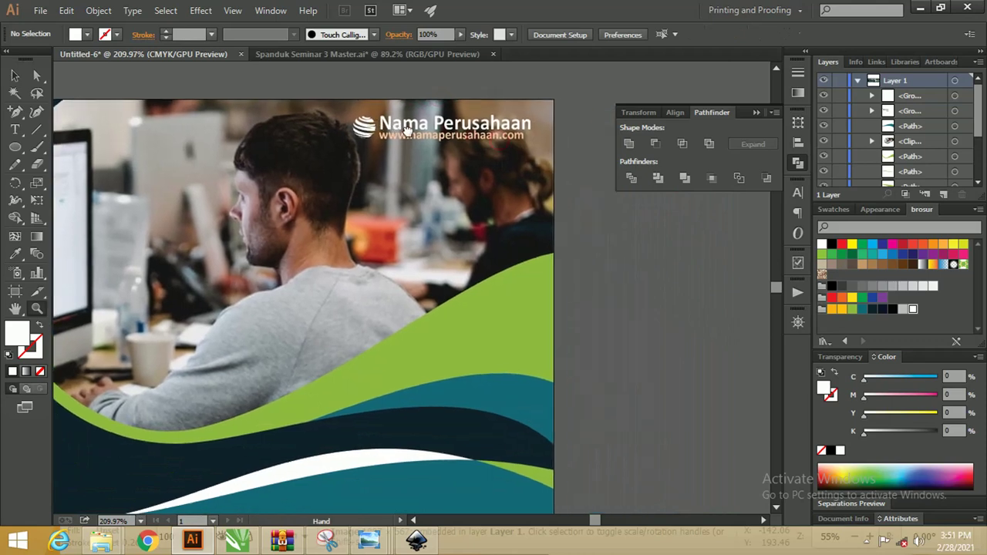
scroll(337, 157, down, 1)
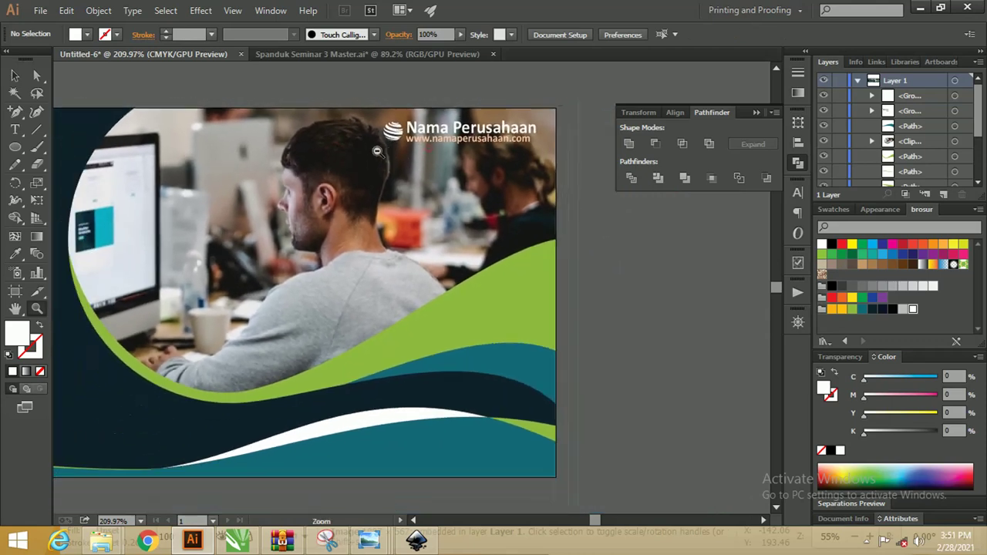
scroll(309, 166, down, 1)
drag(290, 176, 513, 154)
drag(164, 259, 297, 248)
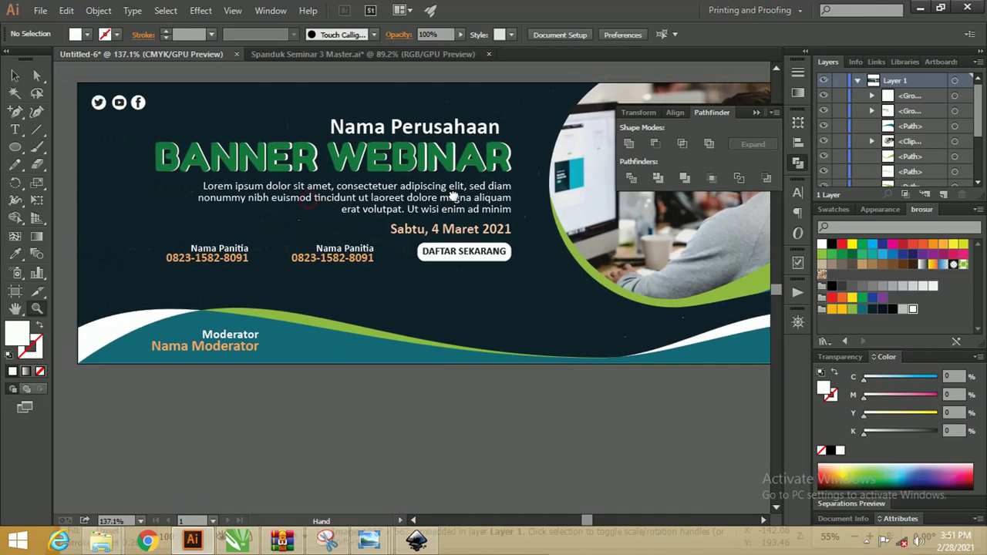
click(15, 74)
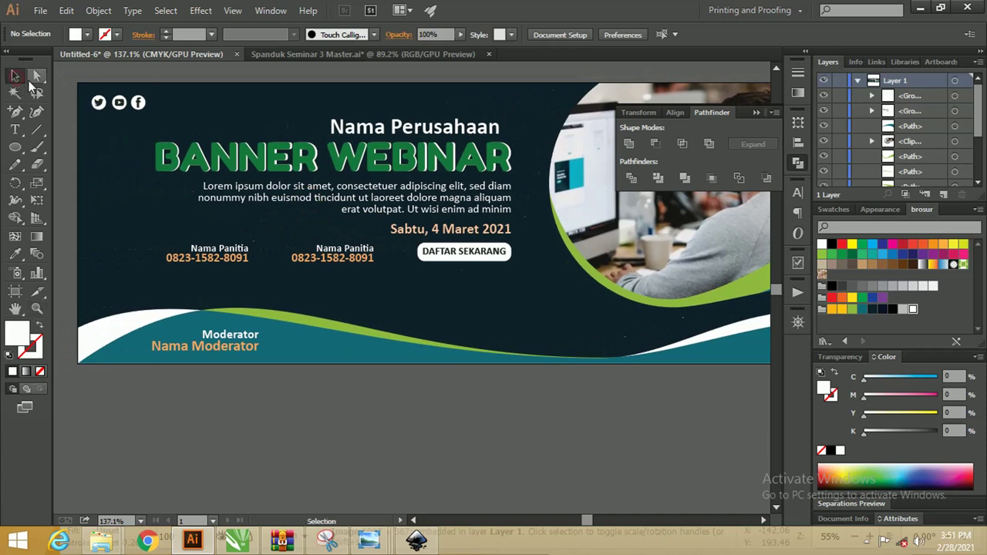
key(l)
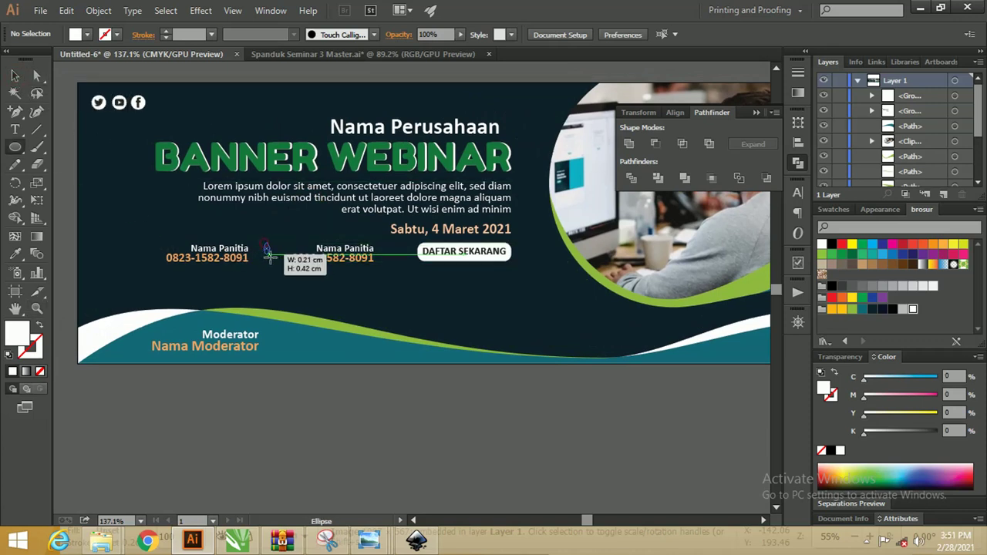
drag(260, 238, 285, 265)
key(z)
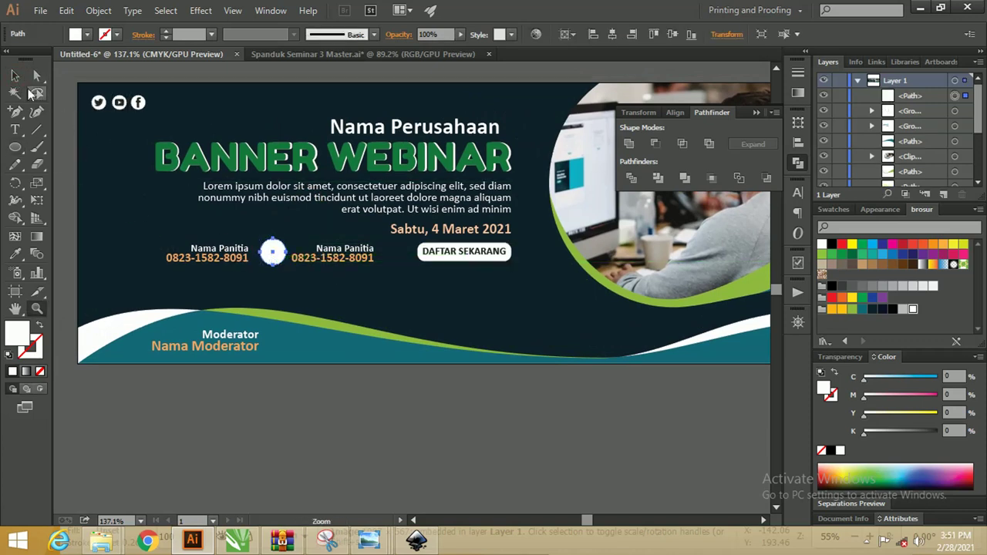
click(214, 231)
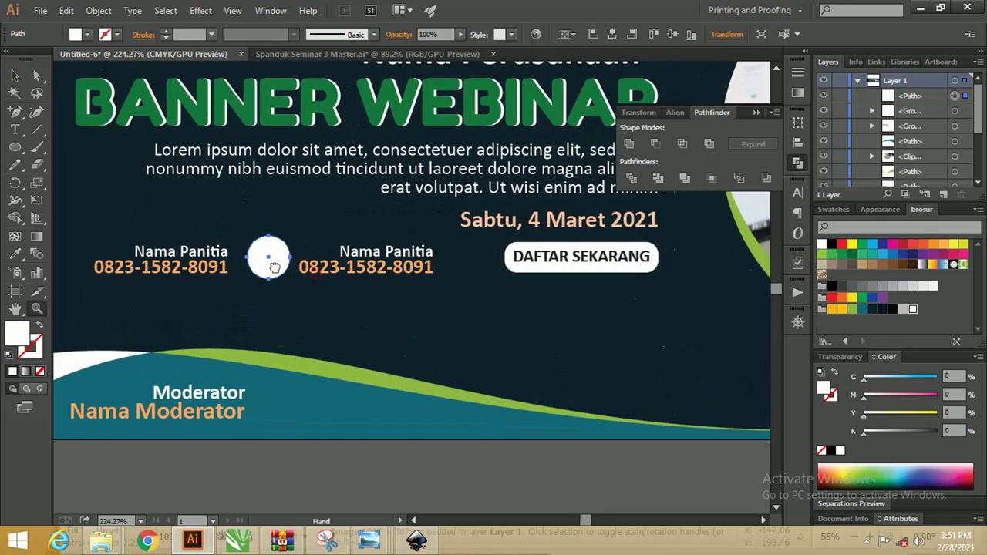
key(v)
mouse_move(282, 257)
mouse_down()
mouse_move(245, 262)
mouse_move(274, 241)
mouse_up()
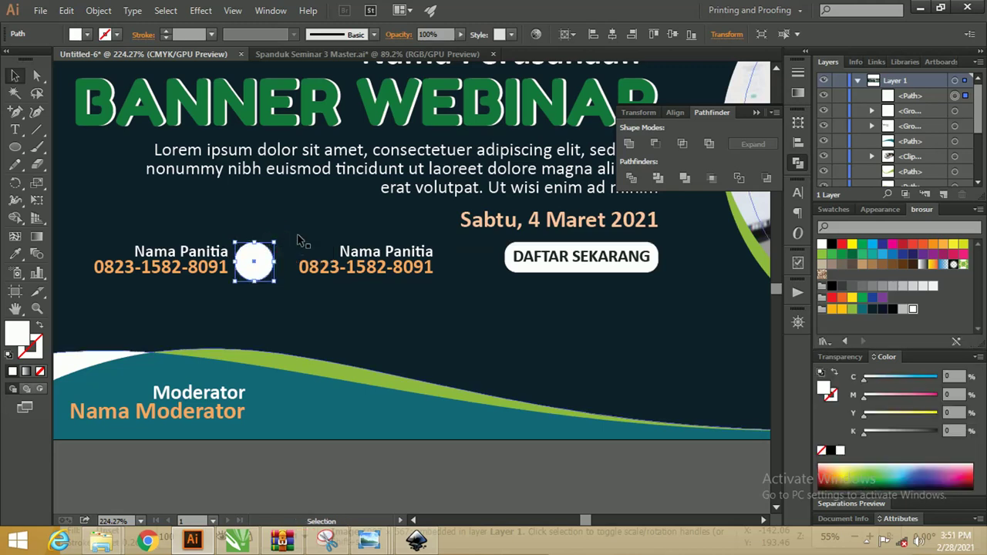
Give the circle a yellow outline using the orange-yellow swatch.
click(302, 231)
click(245, 261)
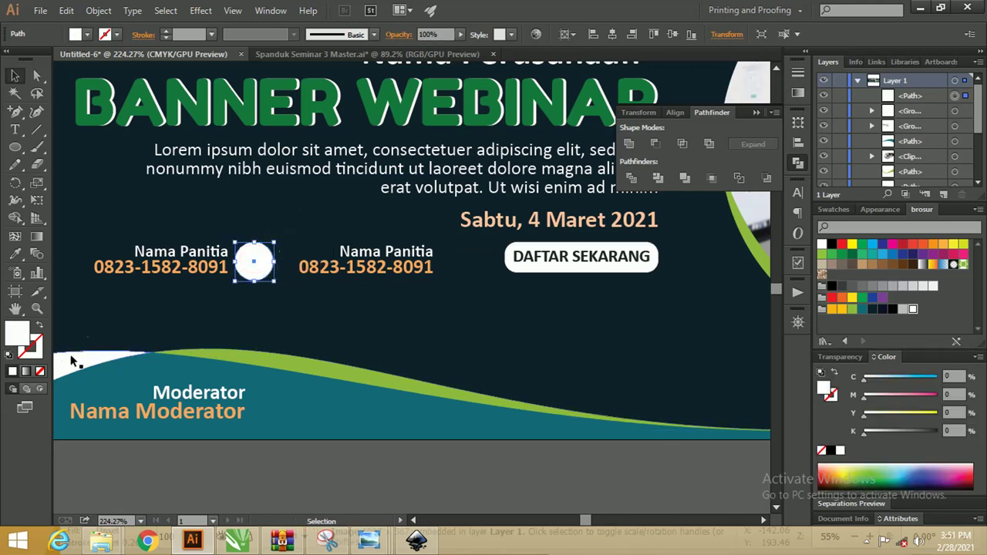
double_click(29, 349)
click(639, 315)
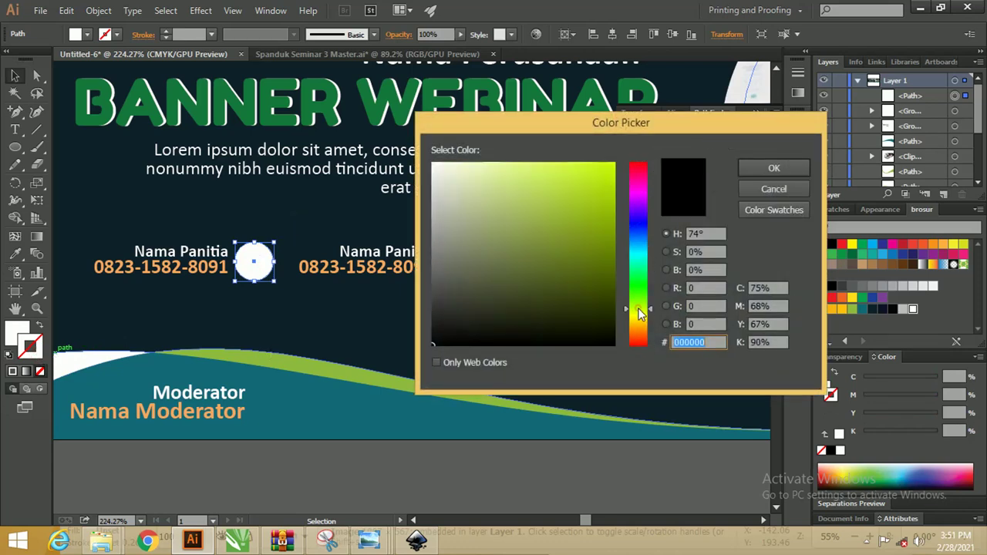
click(646, 320)
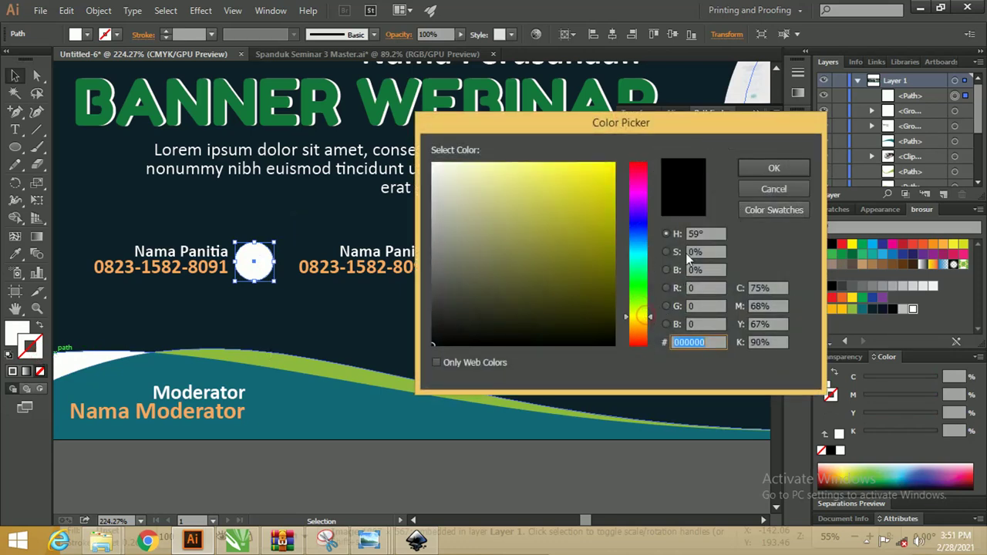
click(750, 174)
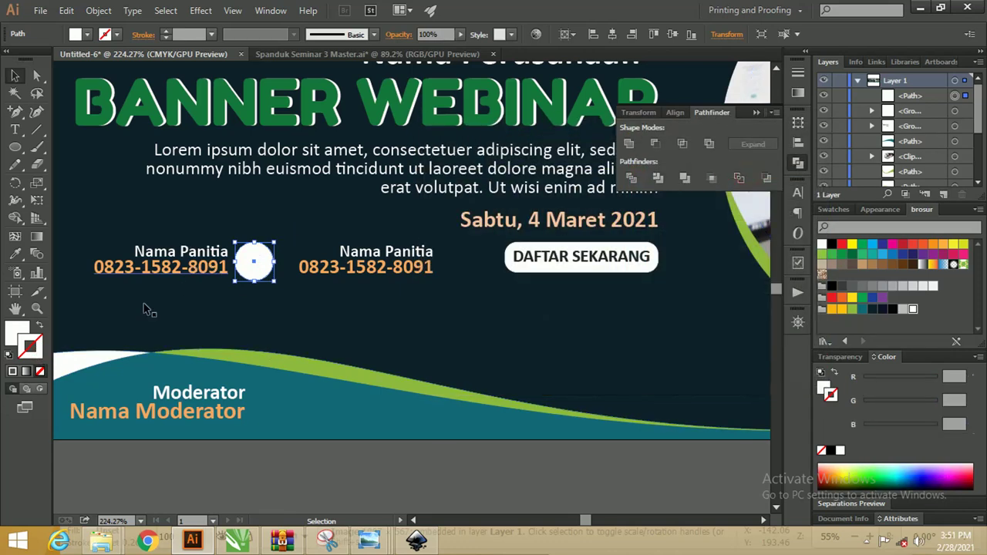
click(852, 299)
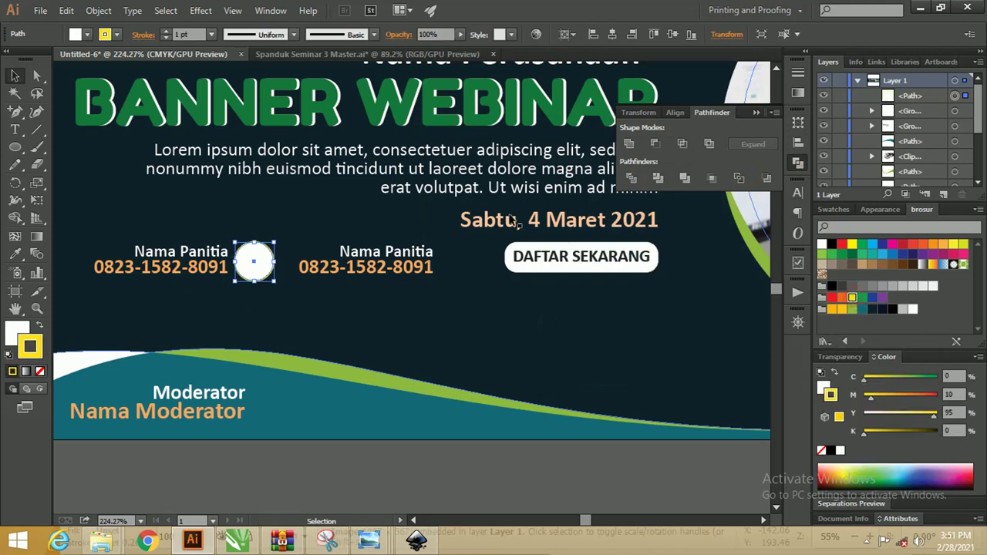
click(345, 416)
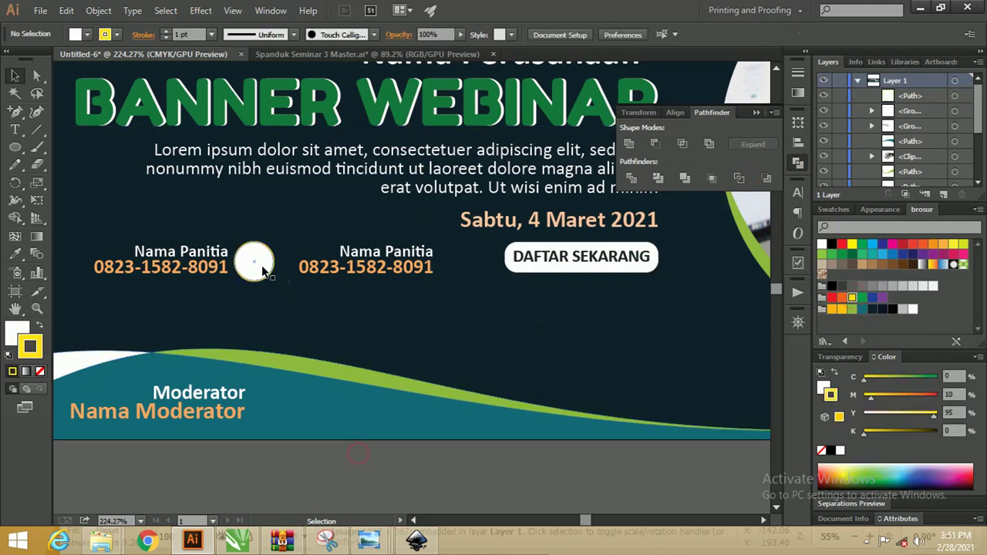
Copy the circle beside the second Nama Panitia and Moderator; set all three strokes to 1.5 pt.
mouse_move(256, 262)
mouse_down()
mouse_move(457, 259)
mouse_move(264, 399)
mouse_up()
click(355, 462)
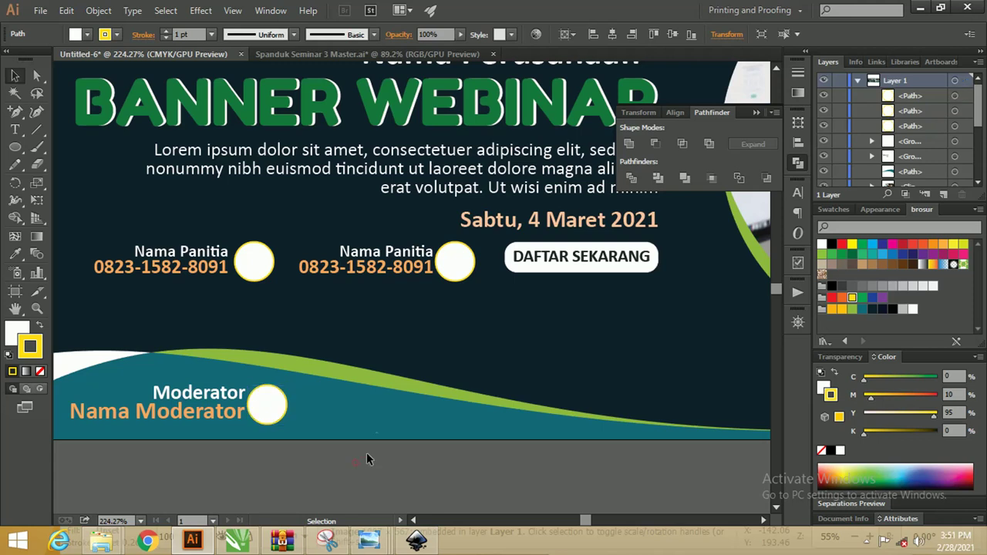
click(457, 261)
shift+click(255, 262)
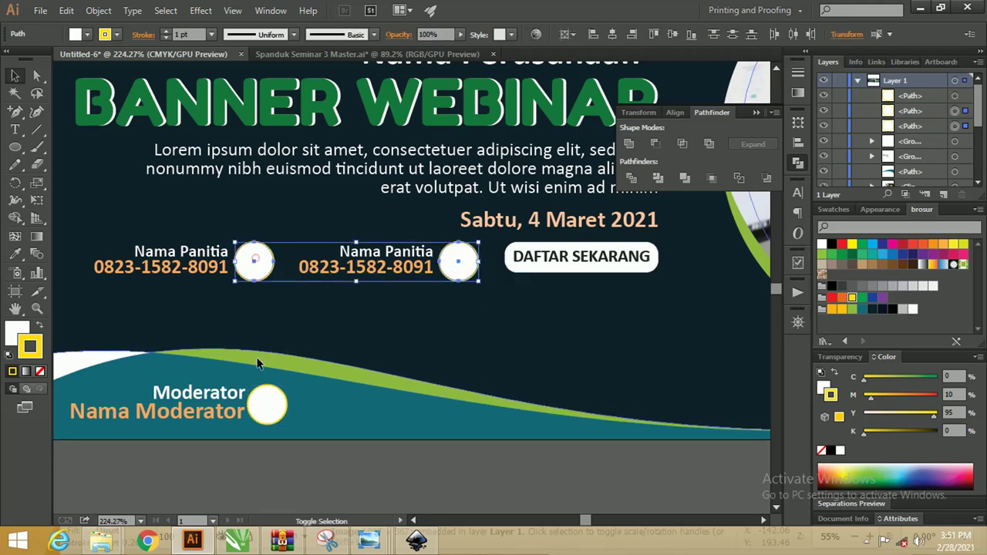
shift+click(266, 401)
click(166, 31)
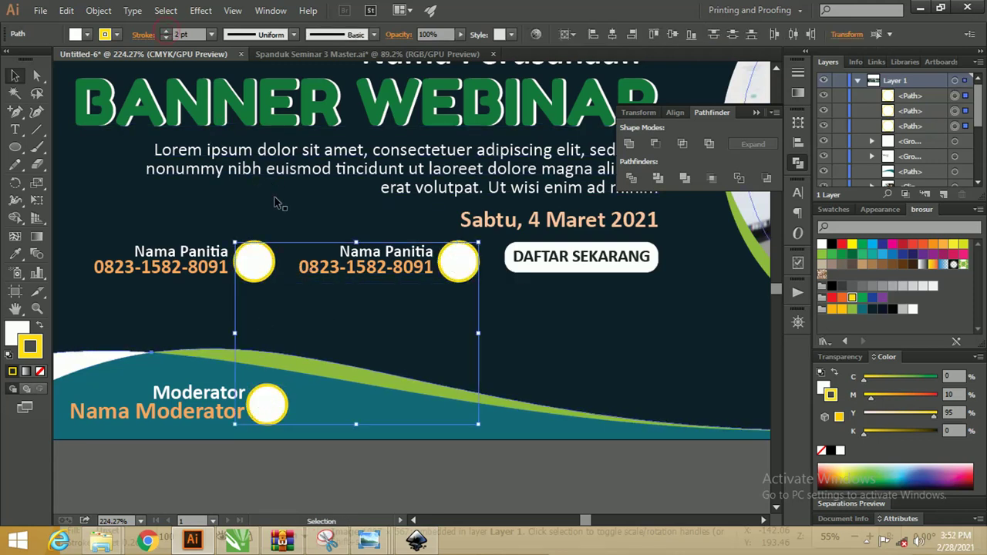
key(a)
key(v)
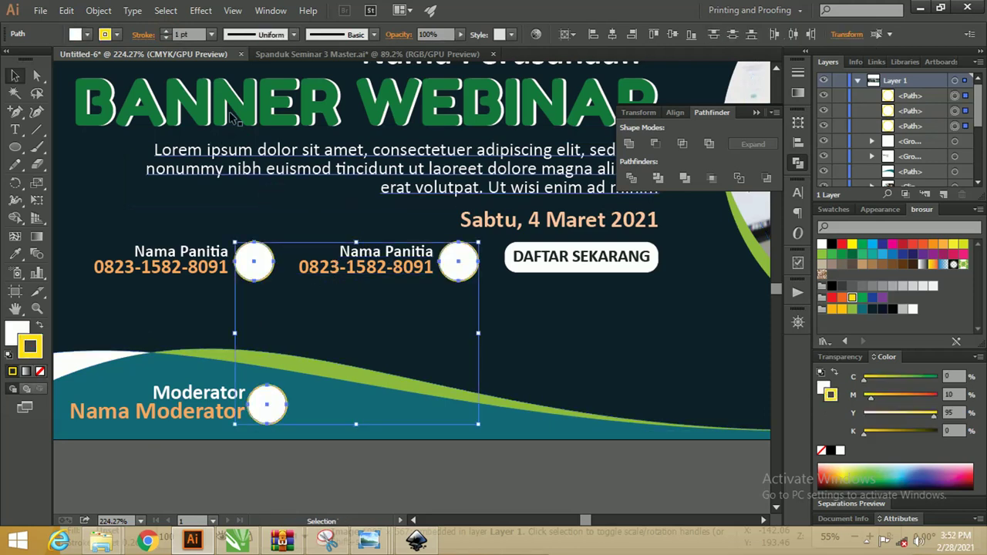
key(Return)
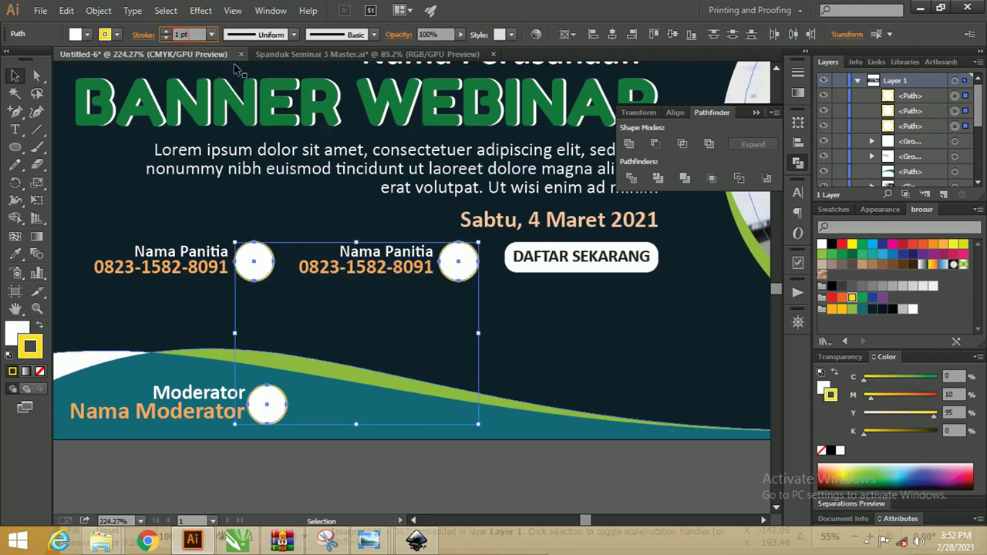
text(1.5)
key(Return)
Nudge the three circles slightly right and fit the whole banner in view.
click(419, 463)
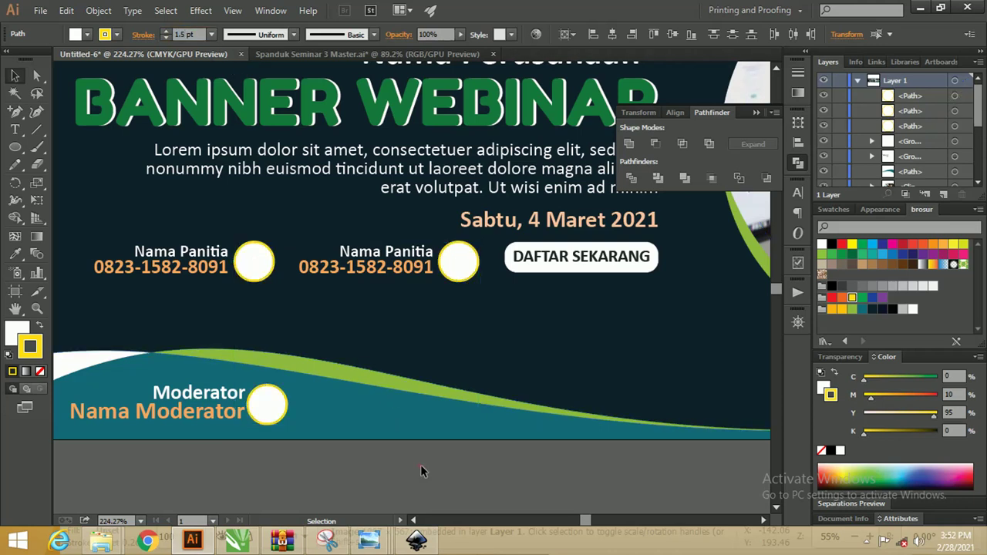
click(282, 395)
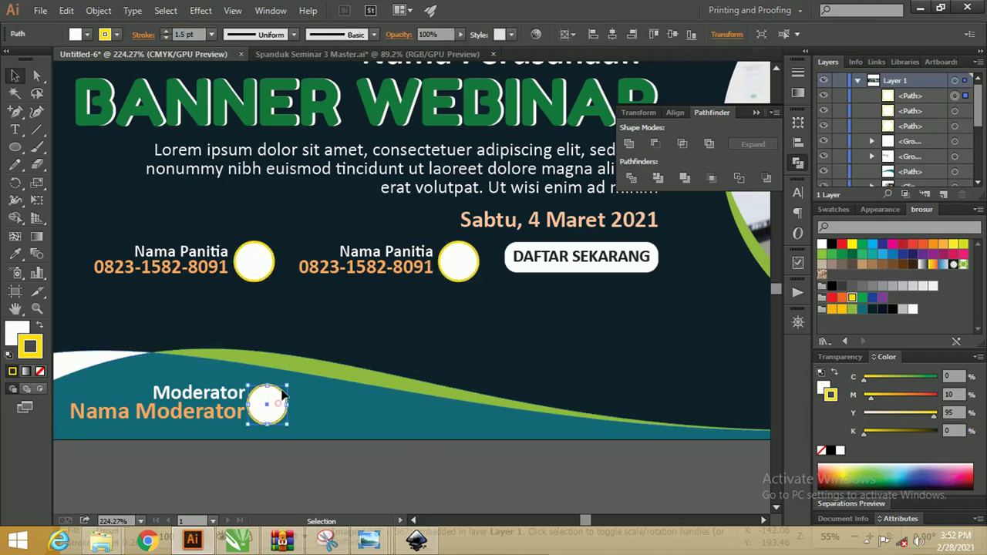
shift+click(255, 262)
shift+click(457, 261)
drag(455, 257, 460, 259)
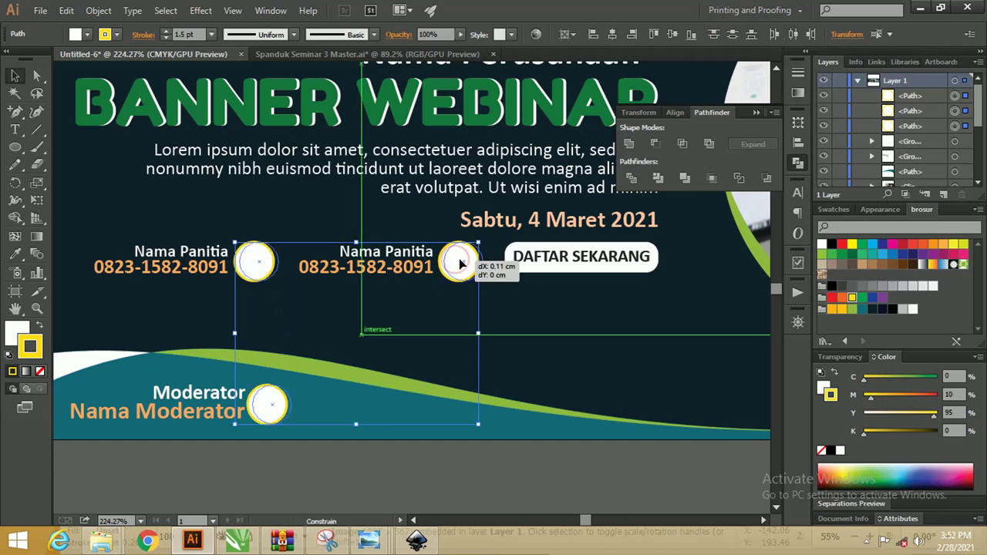
key(ctrl+0)
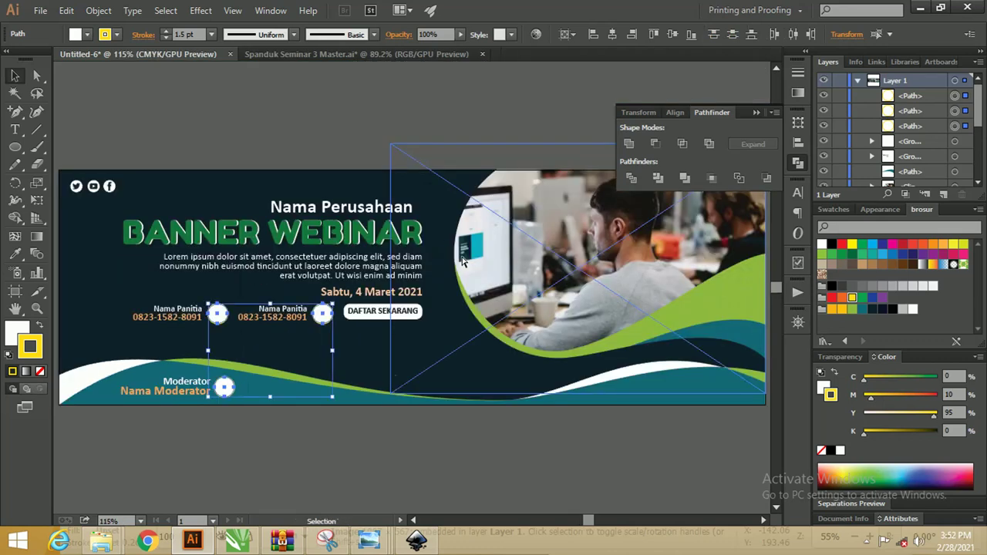
click(334, 134)
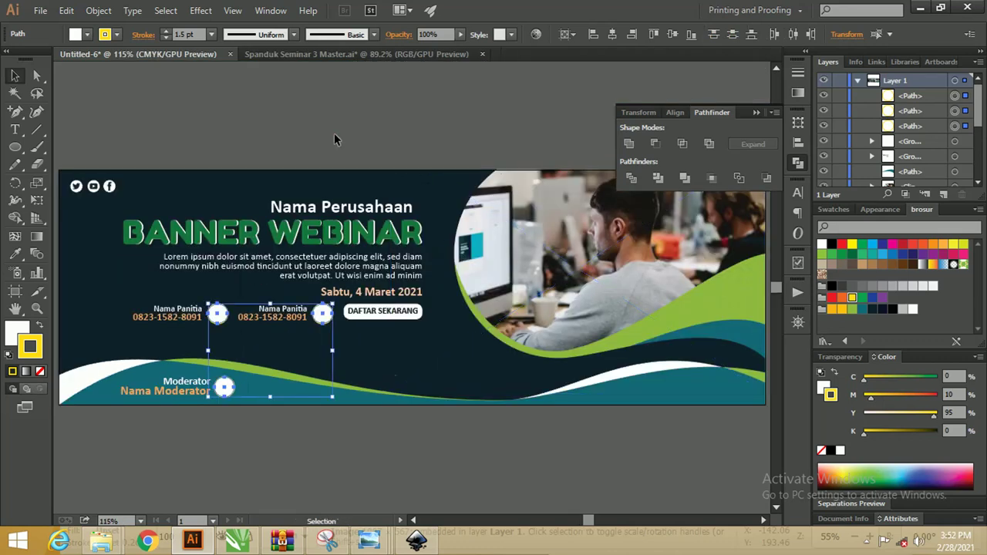
click(754, 113)
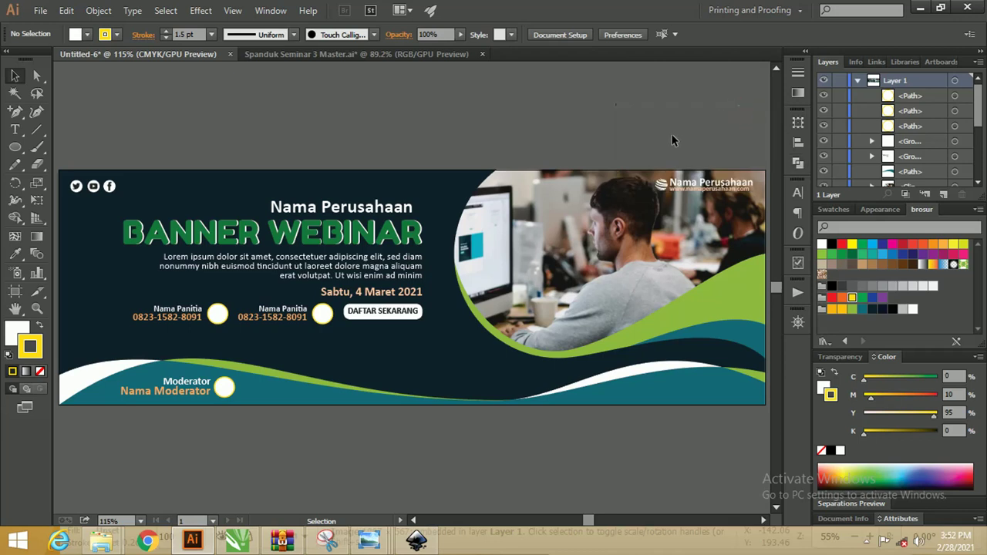